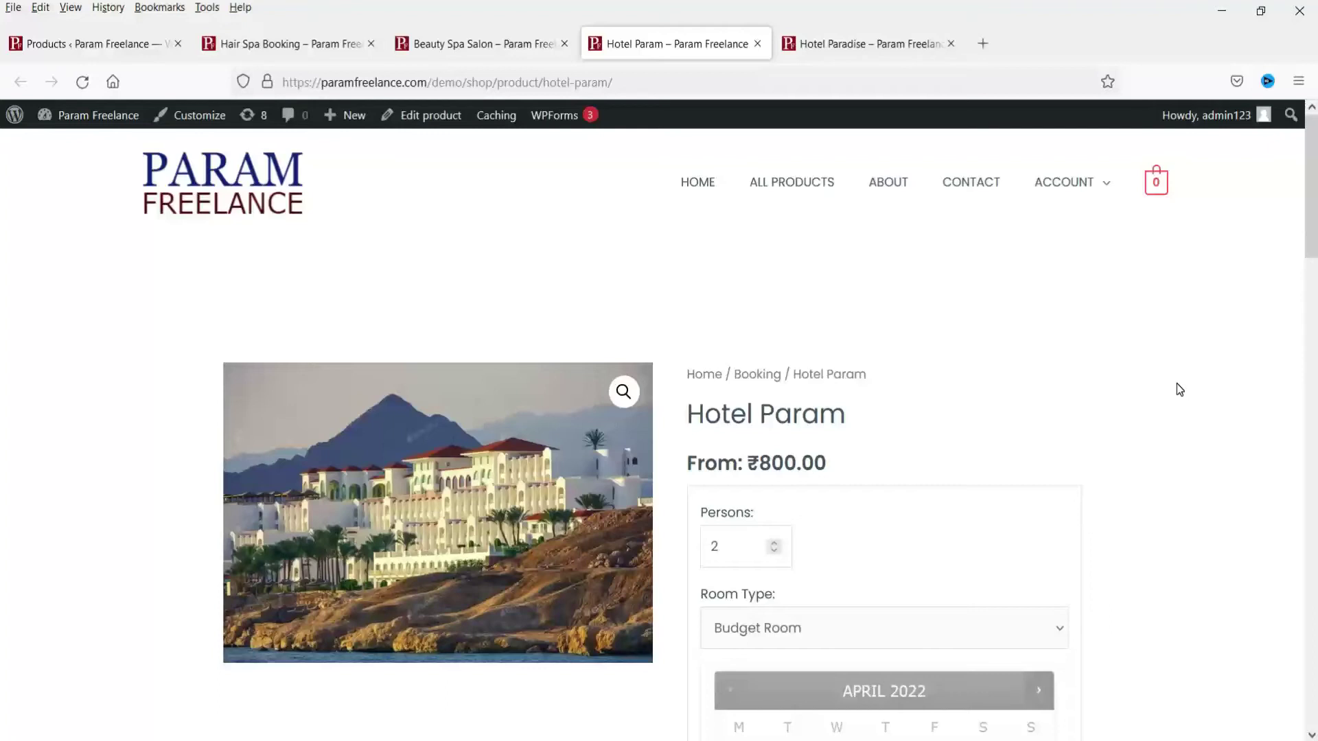
Check Hotel Param's room types and keep Budget Room selected
scroll(1177, 383, down, 3)
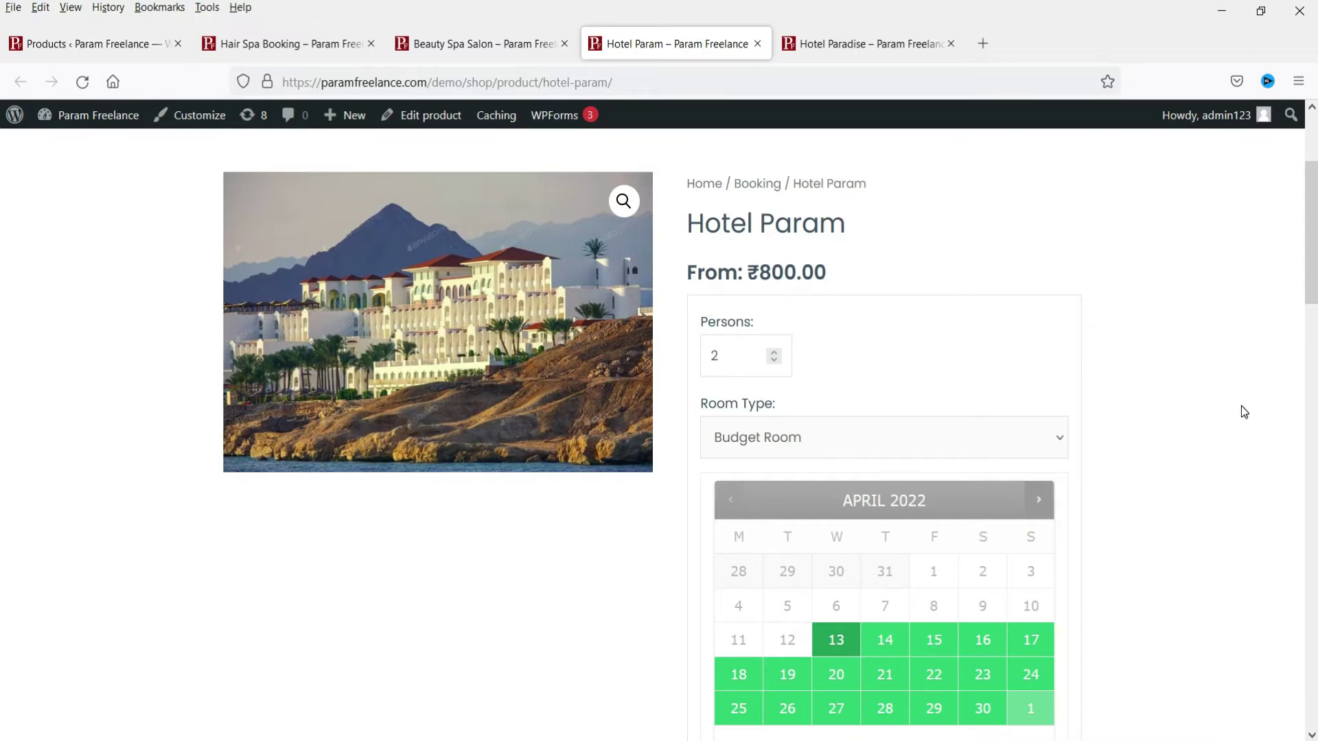
scroll(1229, 393, down, 2)
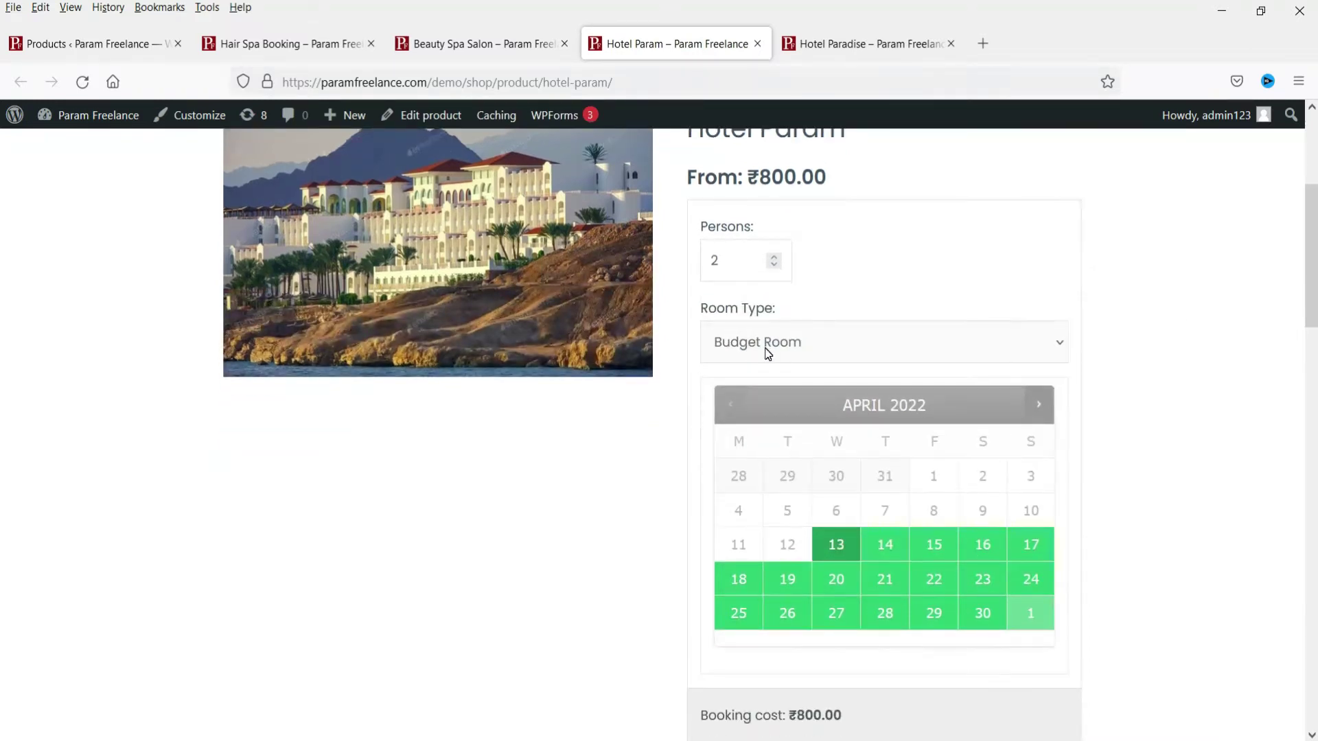
click(768, 353)
click(1206, 413)
scroll(1206, 415, down, 2)
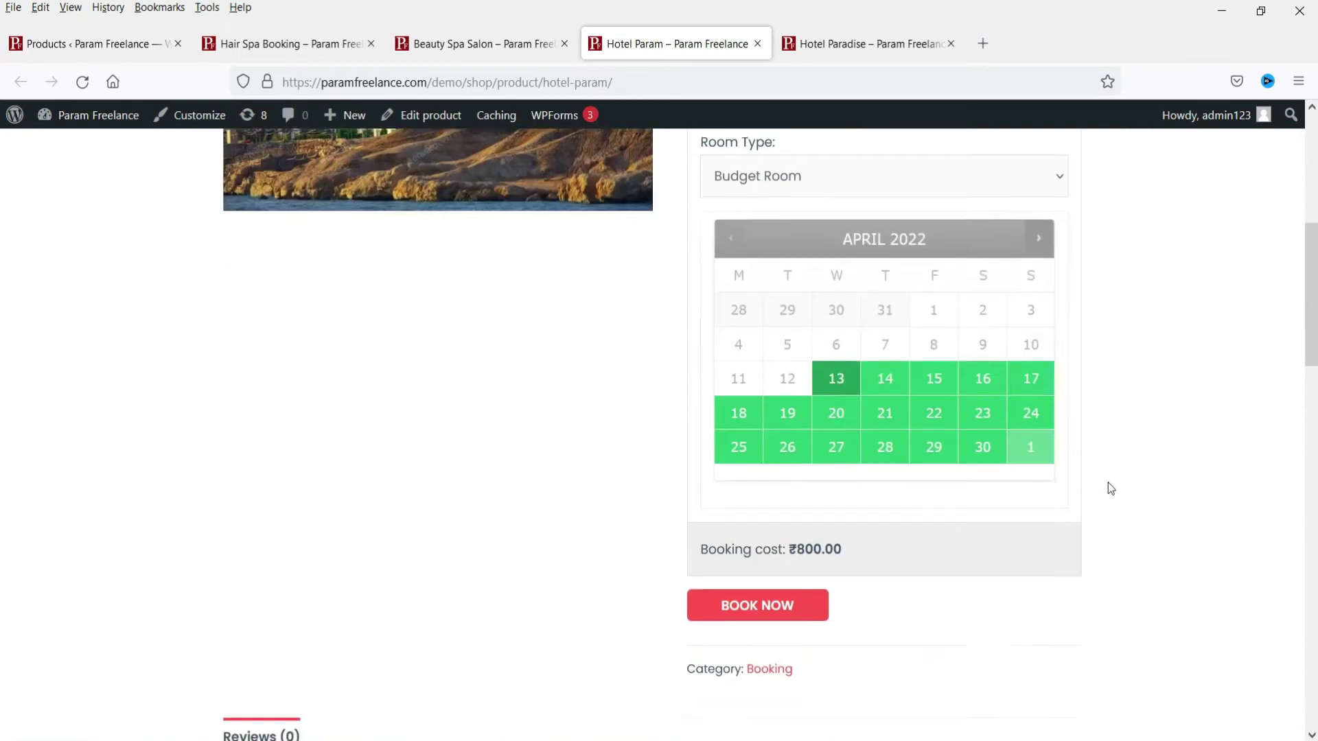
scroll(1111, 488, down, 1)
Pick a 15–17 April stay so the booking cost reads ₹2,400.00
click(839, 355)
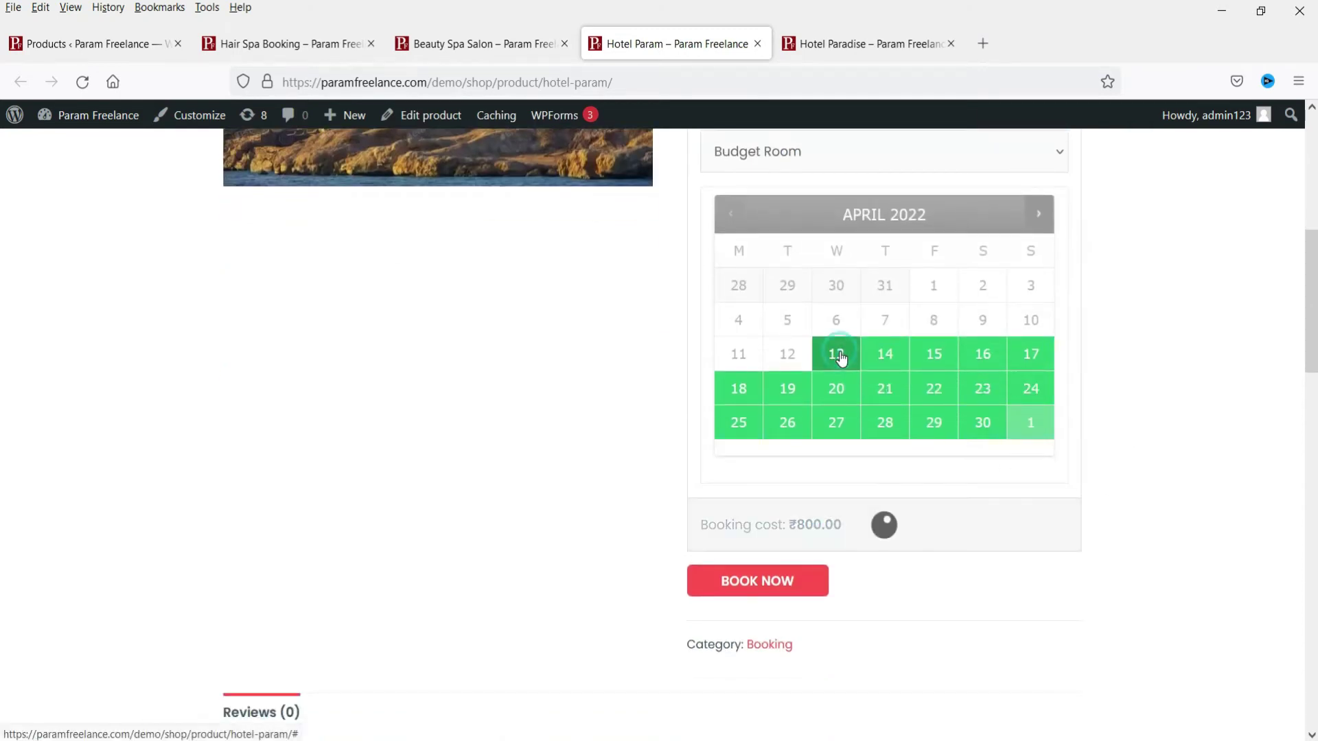
click(932, 356)
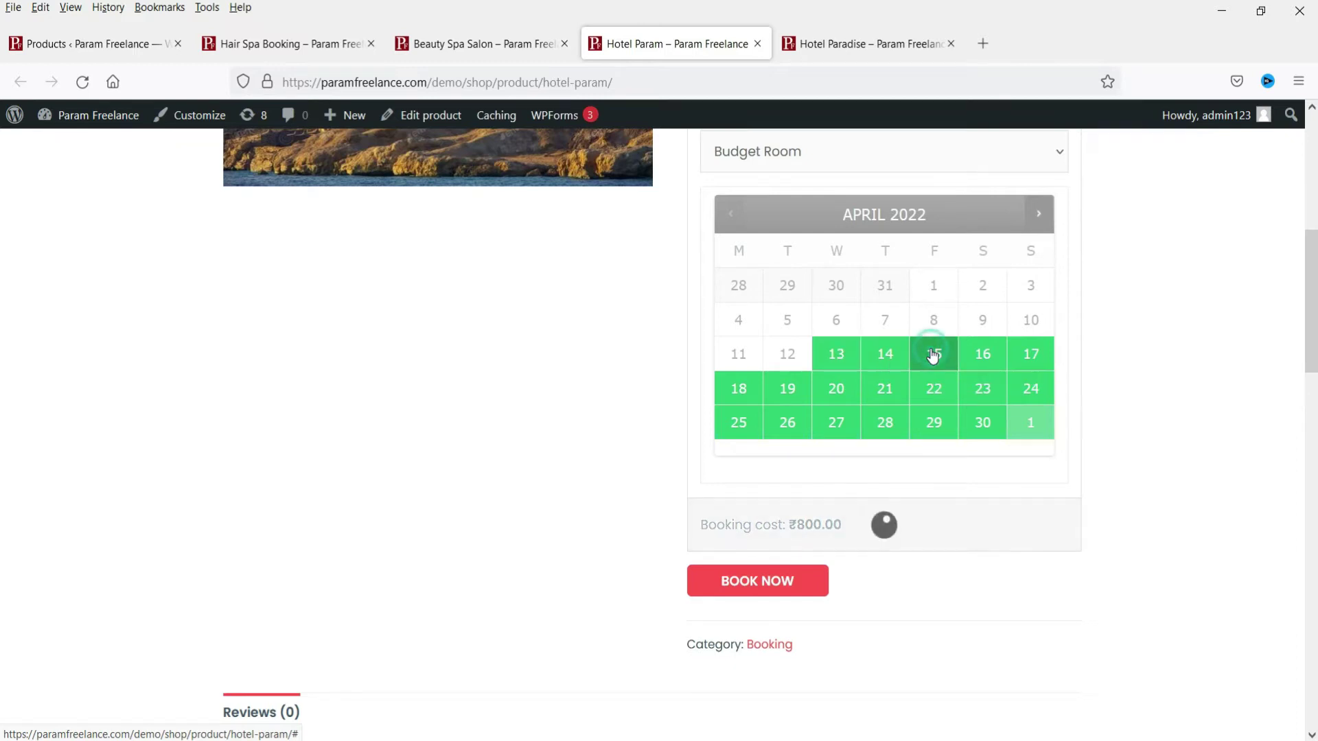
click(1017, 363)
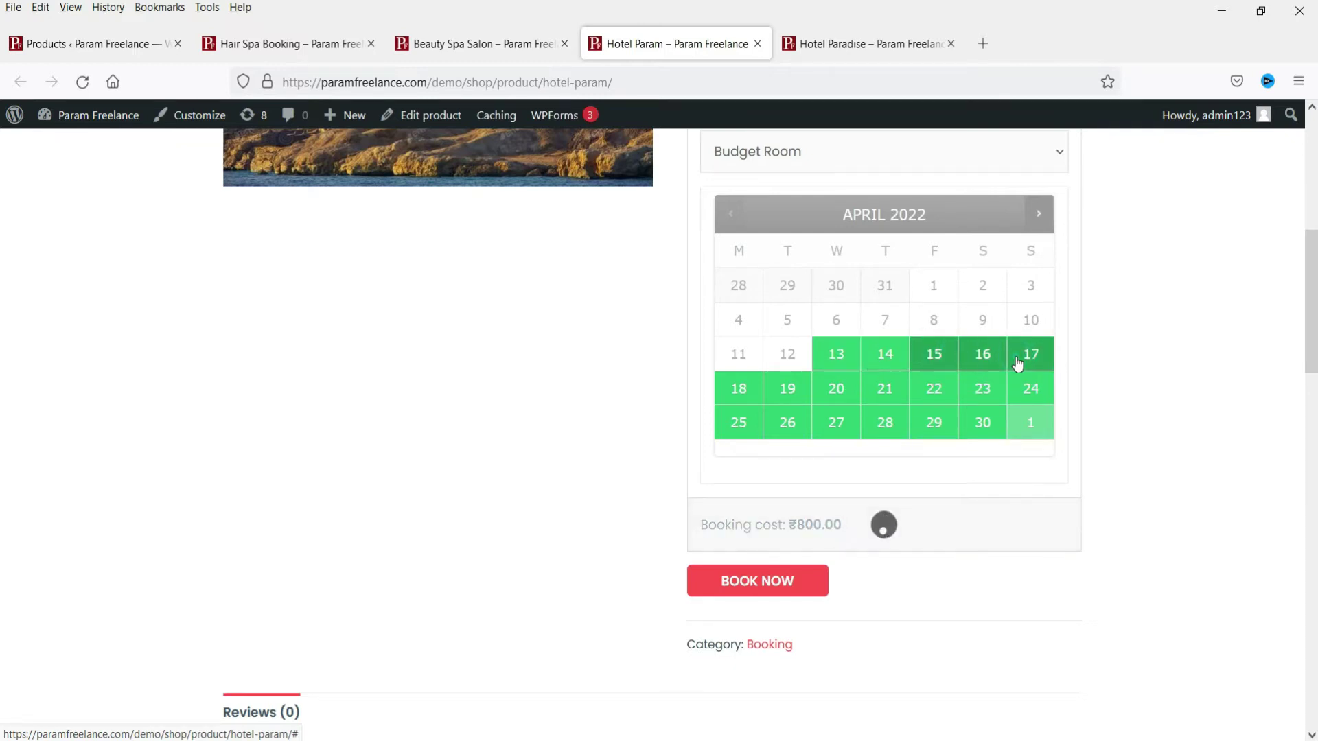
scroll(594, 353, up, 2)
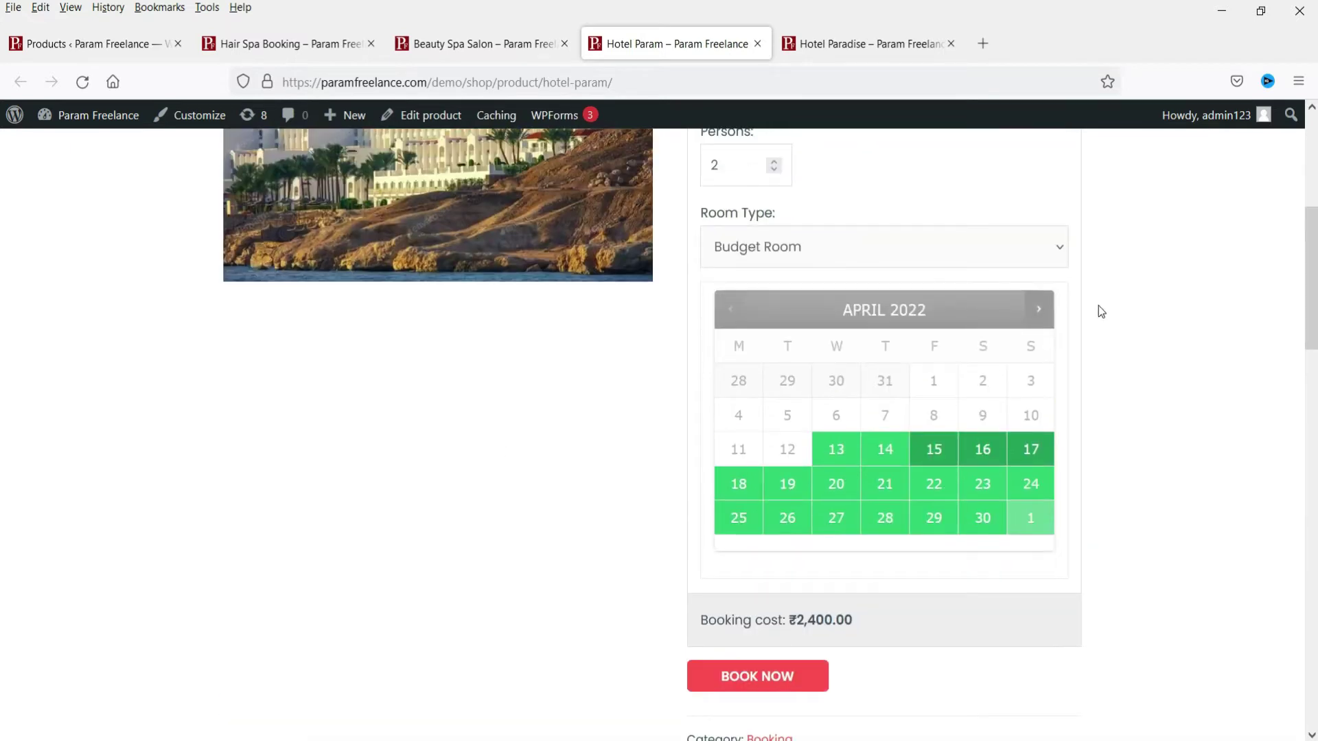
scroll(1097, 309, up, 4)
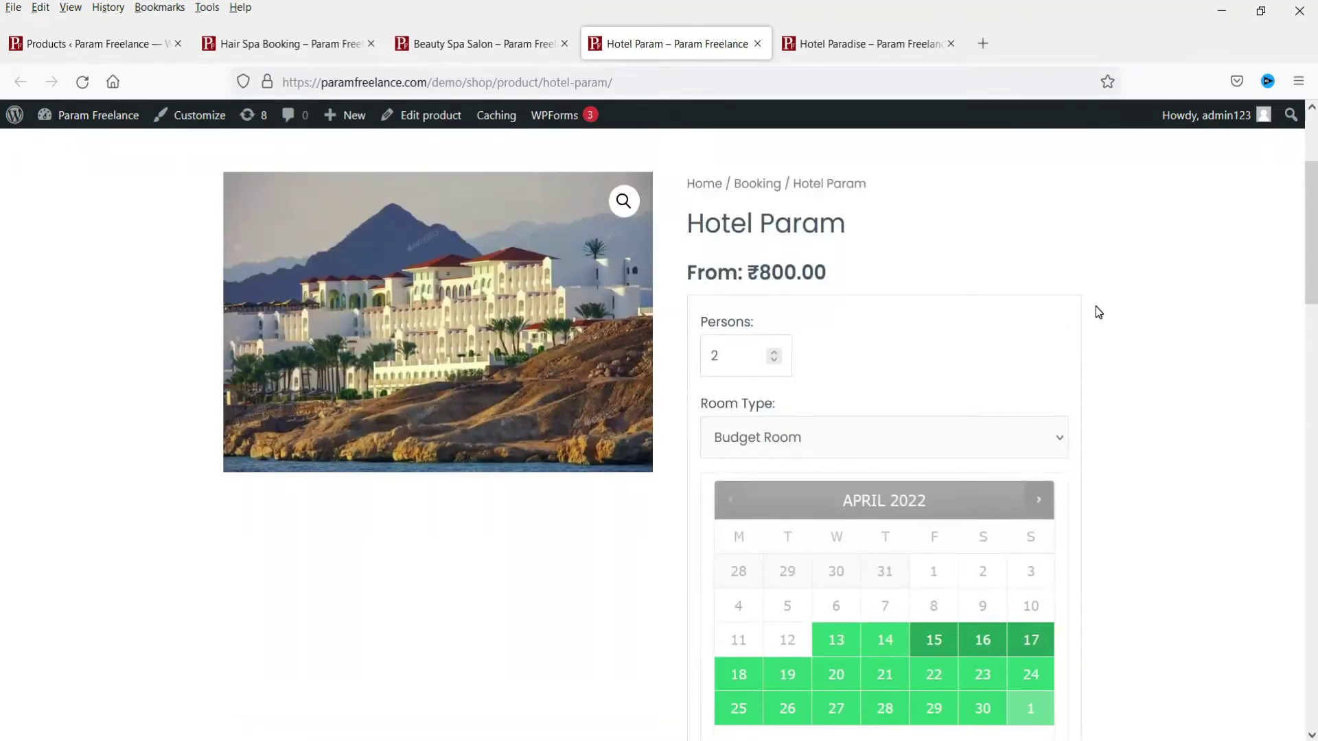
On the Beauty Spa Salon product page, view the start times without choosing one
key(ctrl+Page_Up)
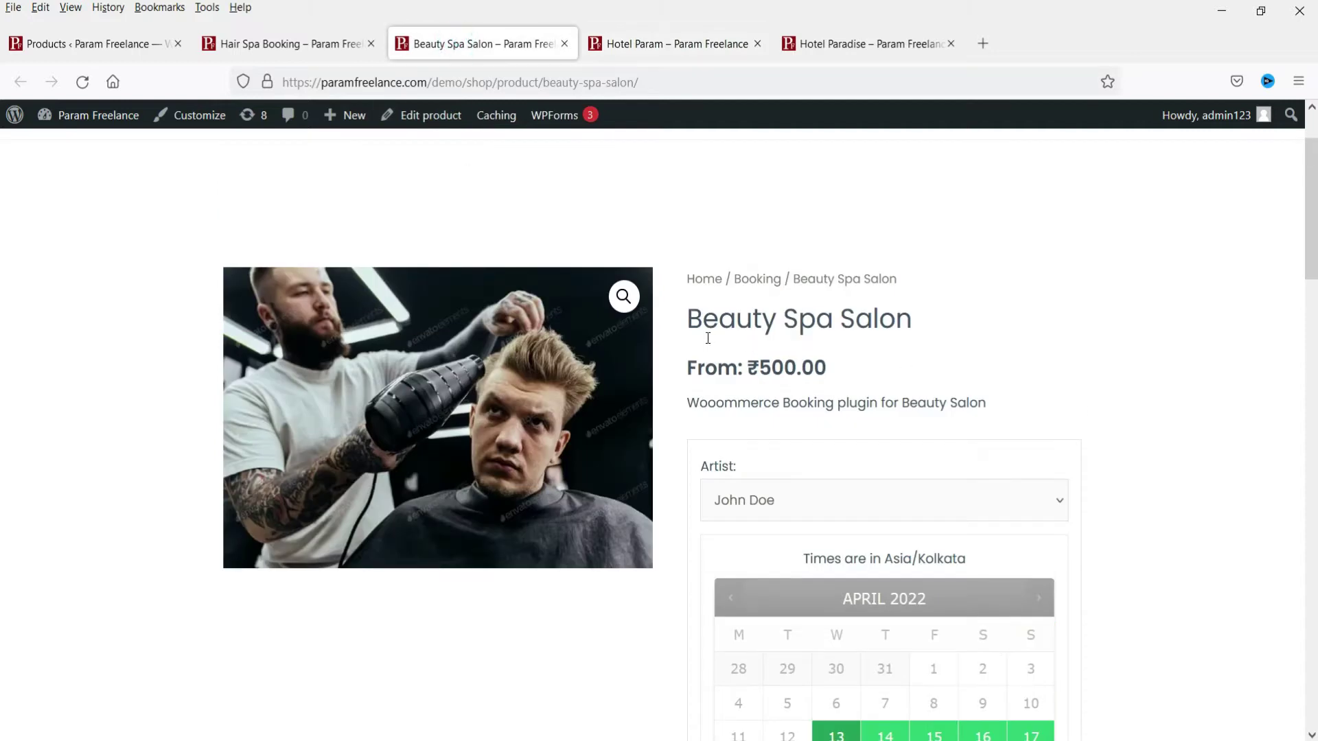
drag(694, 319, 853, 319)
click(962, 327)
scroll(1055, 298, down, 4)
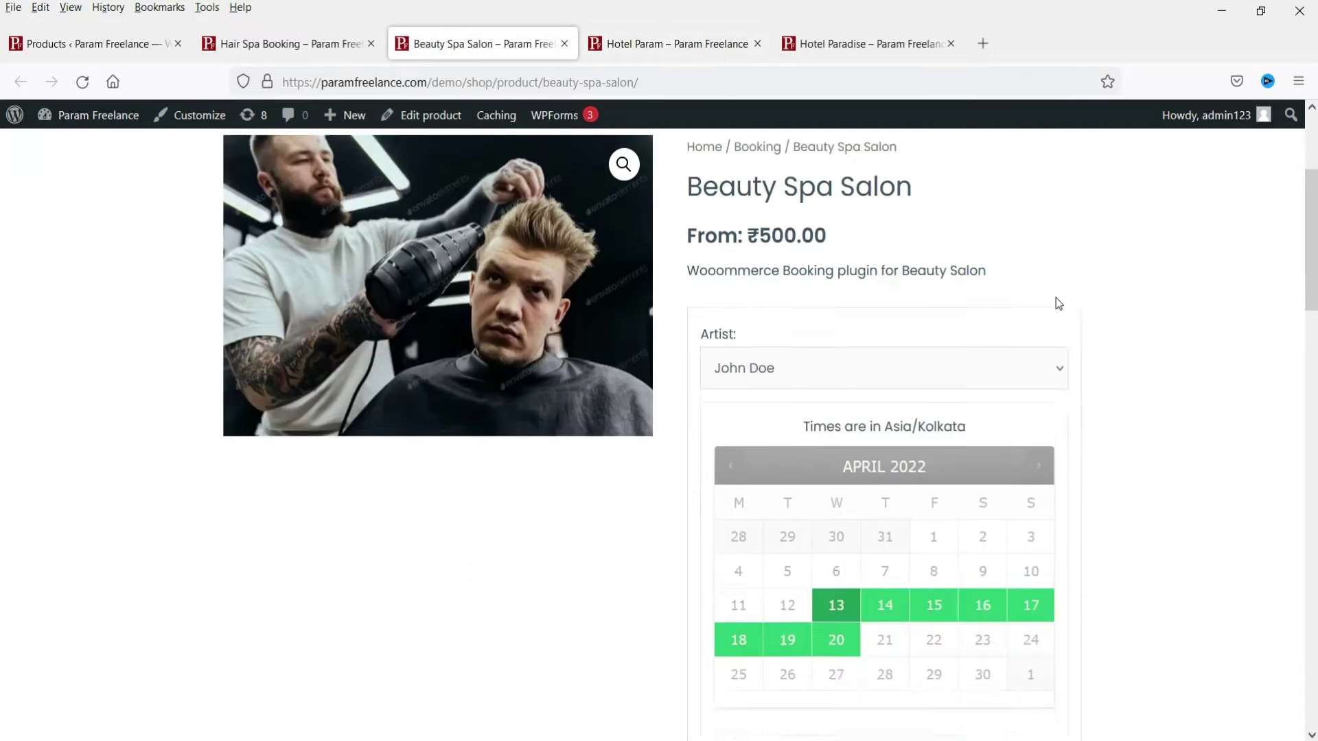
scroll(1106, 453, down, 1)
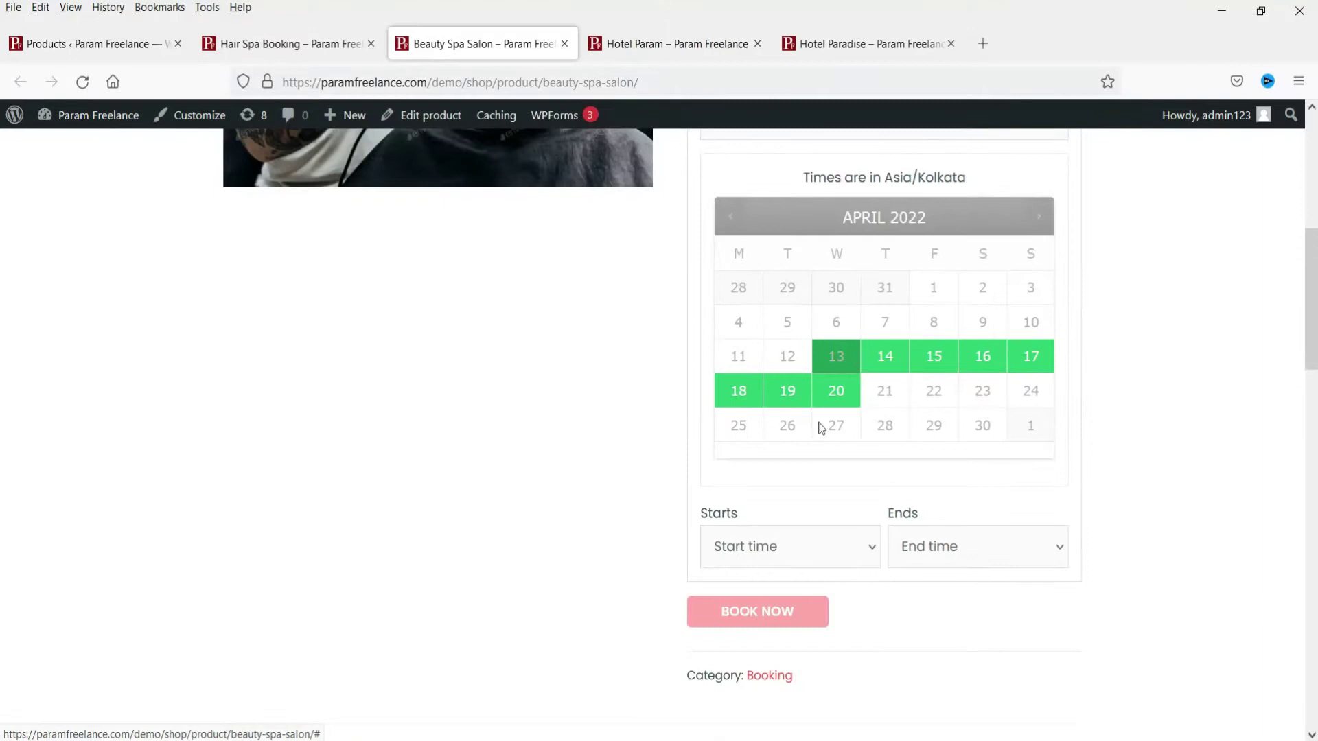
click(787, 546)
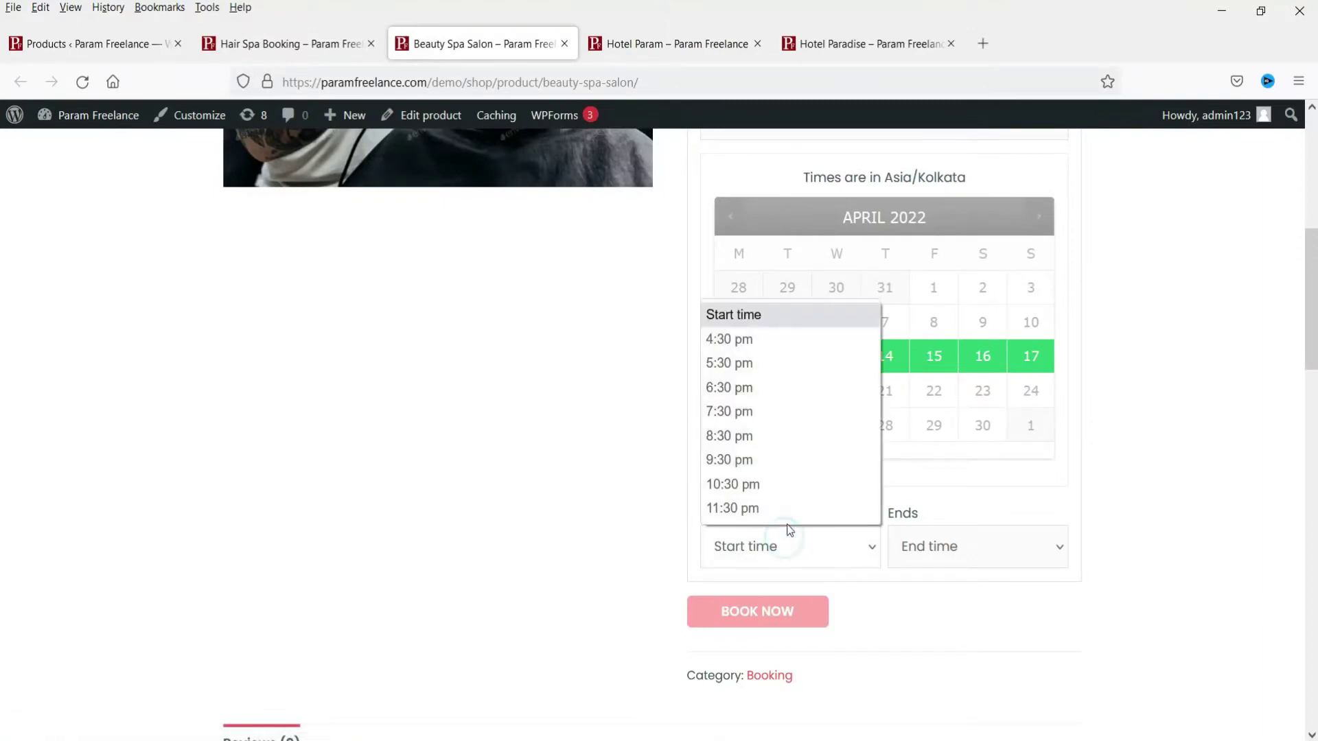
click(1222, 426)
scroll(1221, 421, up, 7)
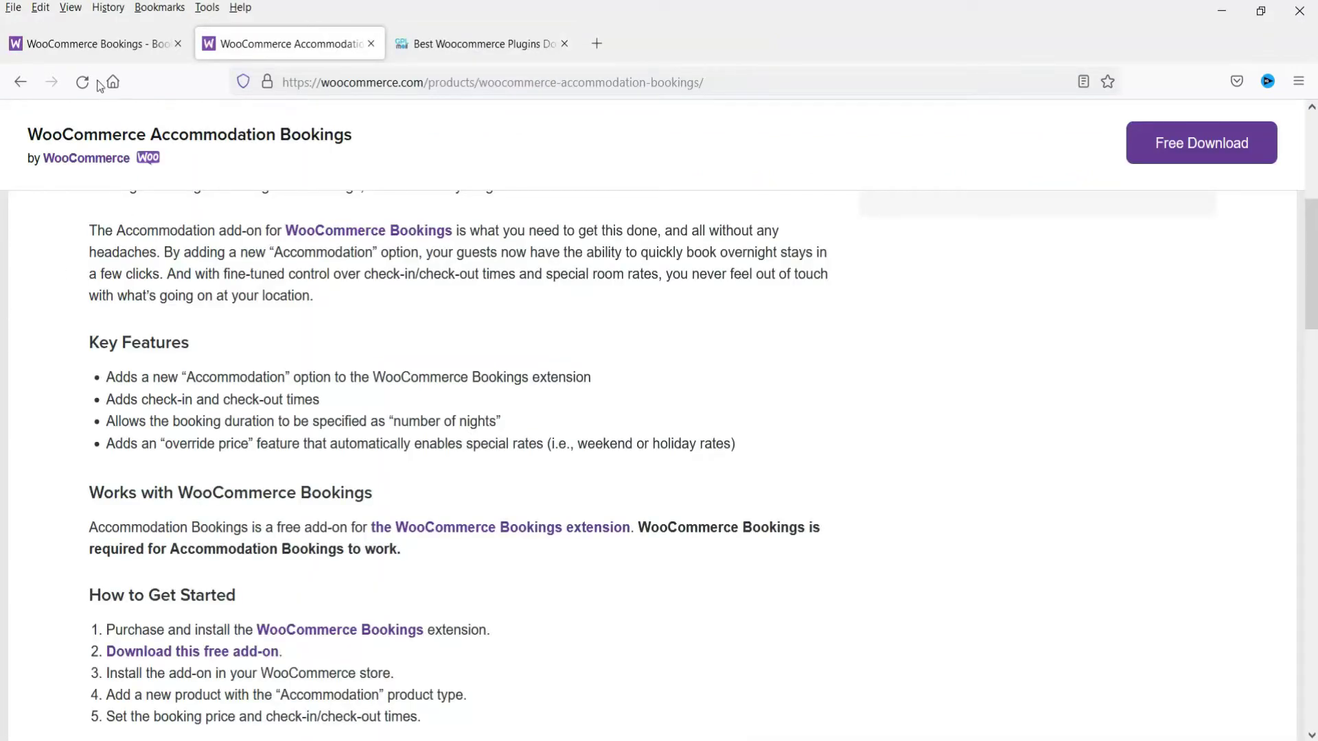
Look over the WooCommerce Bookings page, then the Accommodation Bookings key features
click(96, 43)
scroll(486, 409, up, 4)
scroll(486, 409, up, 9)
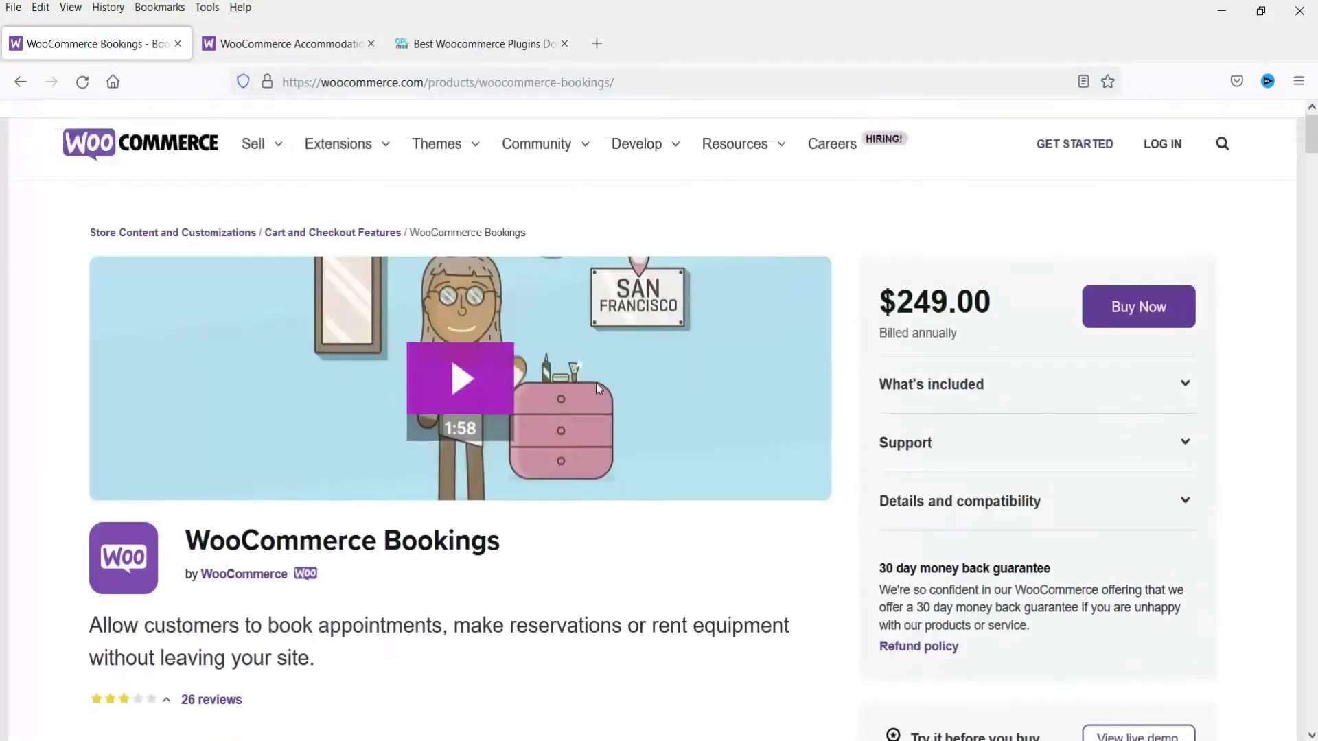
click(259, 51)
scroll(484, 405, up, 10)
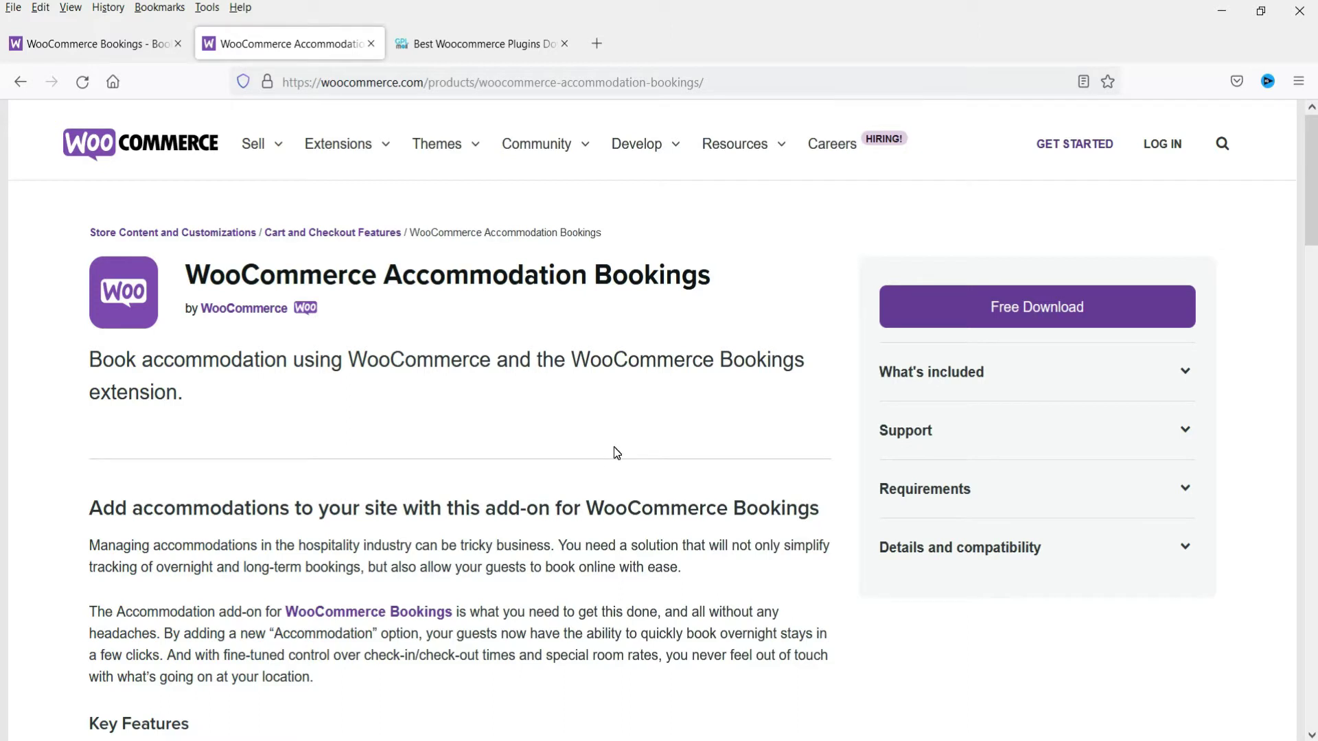
scroll(592, 475, down, 3)
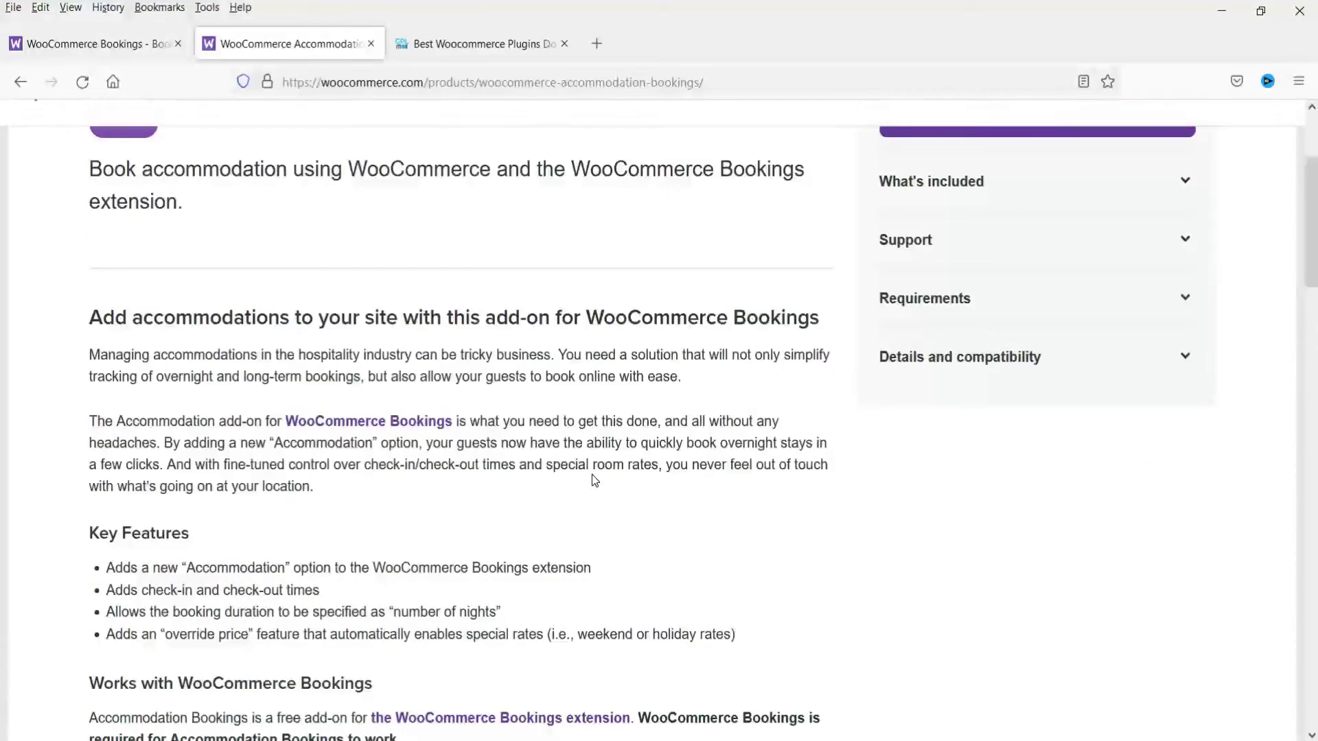
scroll(591, 475, down, 3)
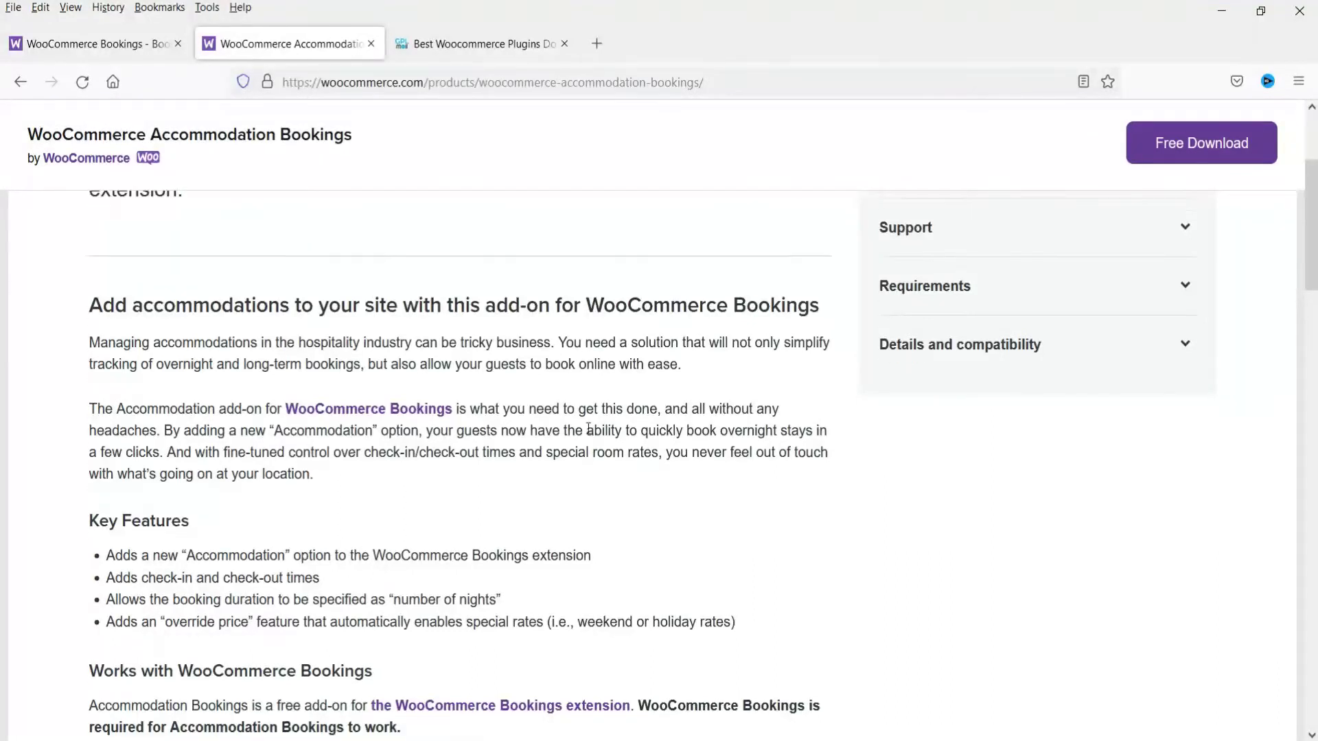
scroll(541, 361, down, 2)
scroll(563, 323, up, 8)
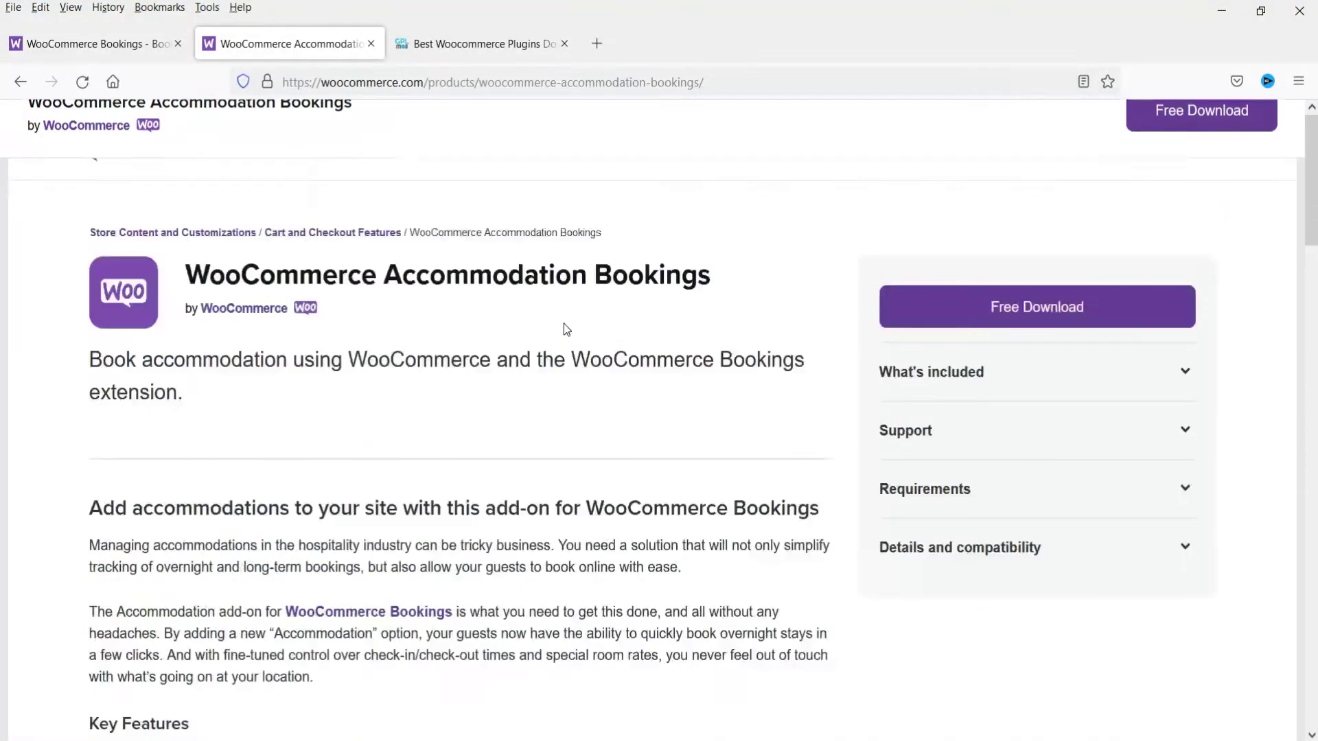
Return to WooCommerce Bookings and examine its $249.00 annual price
click(107, 49)
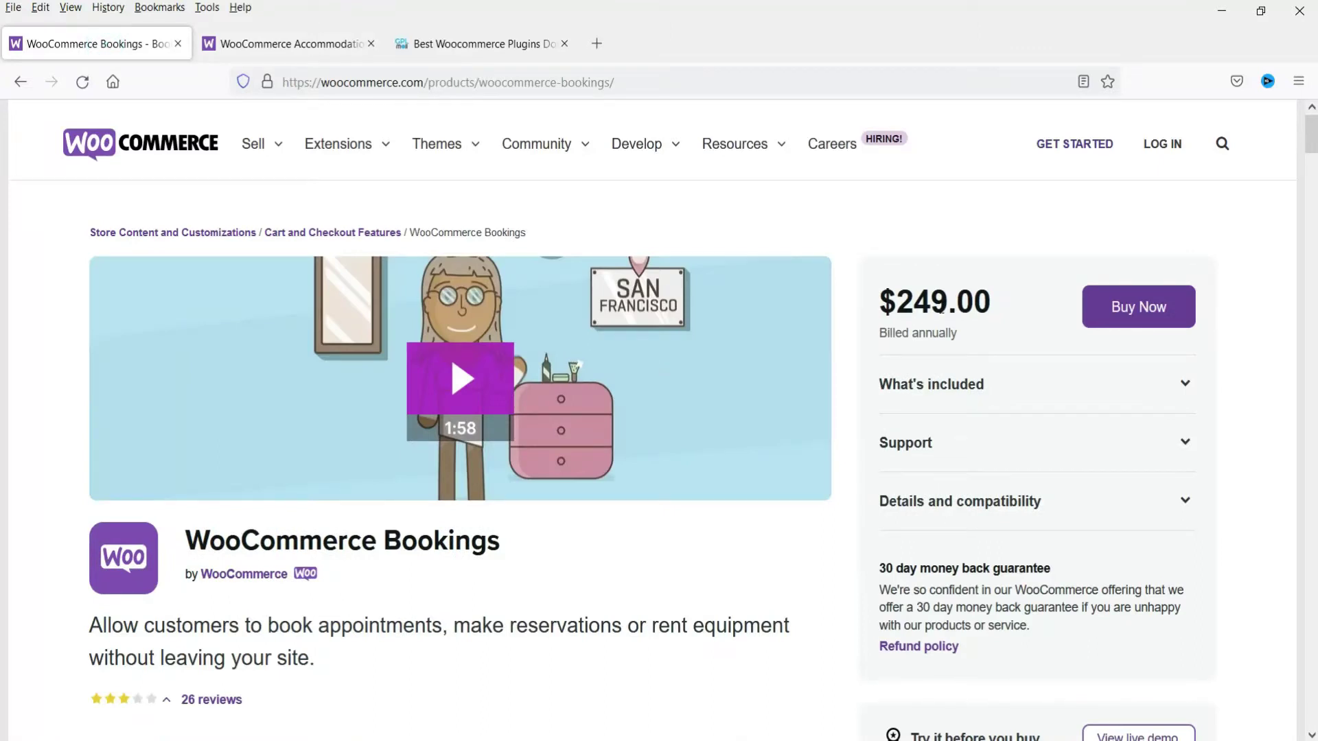
drag(943, 302, 909, 302)
key(ctrl+Tab)
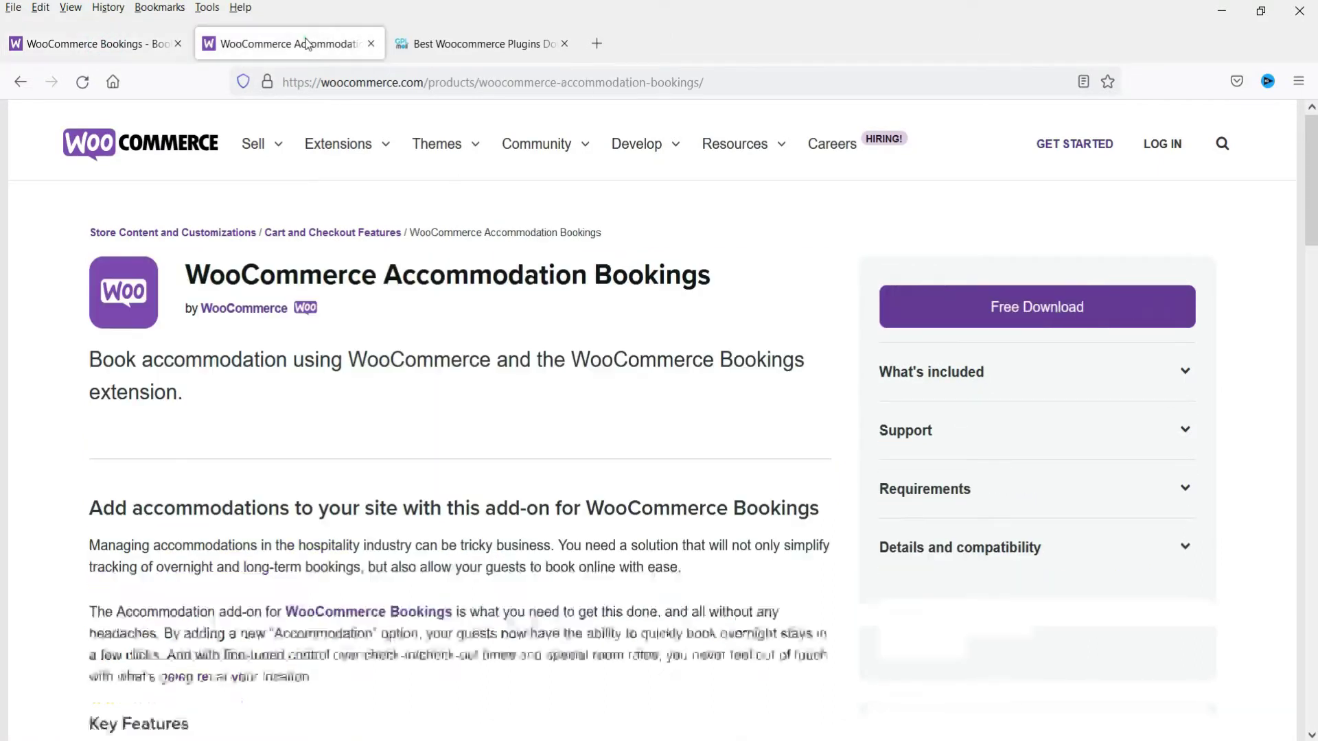
key(ctrl+shift+Tab)
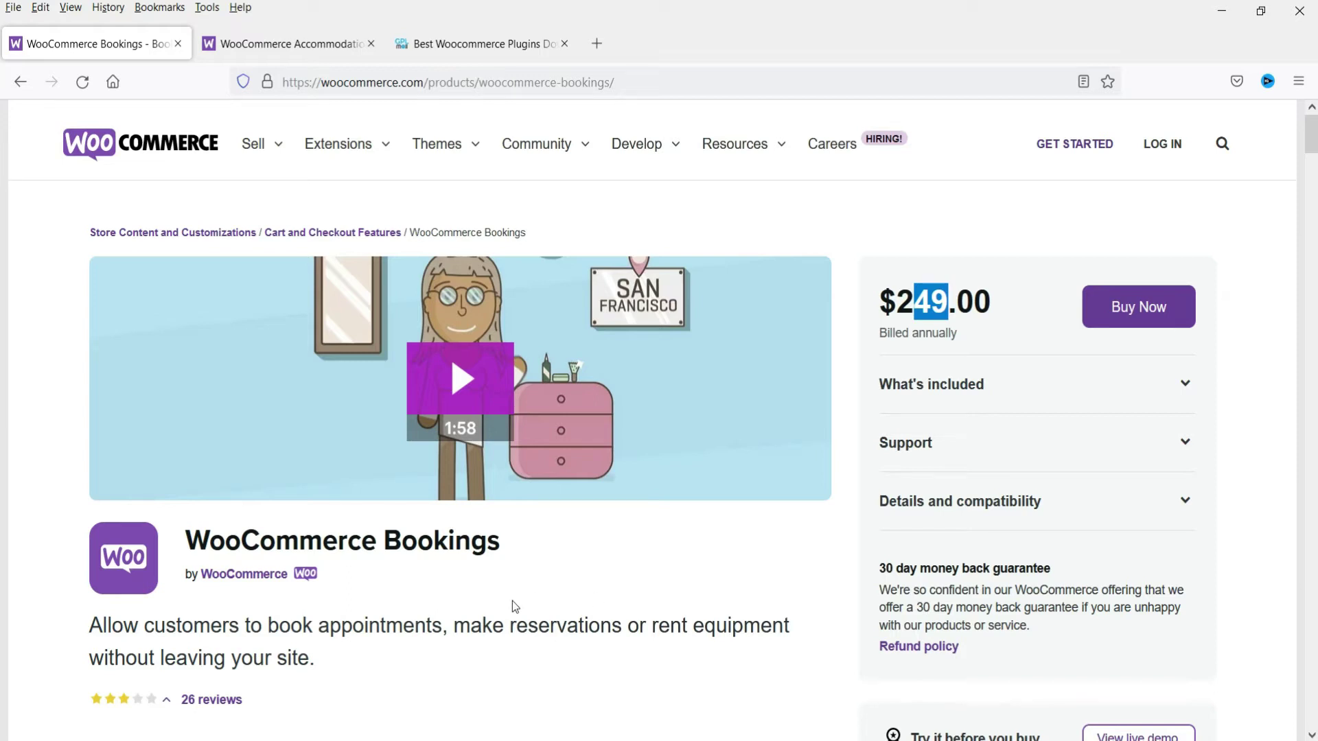
click(930, 310)
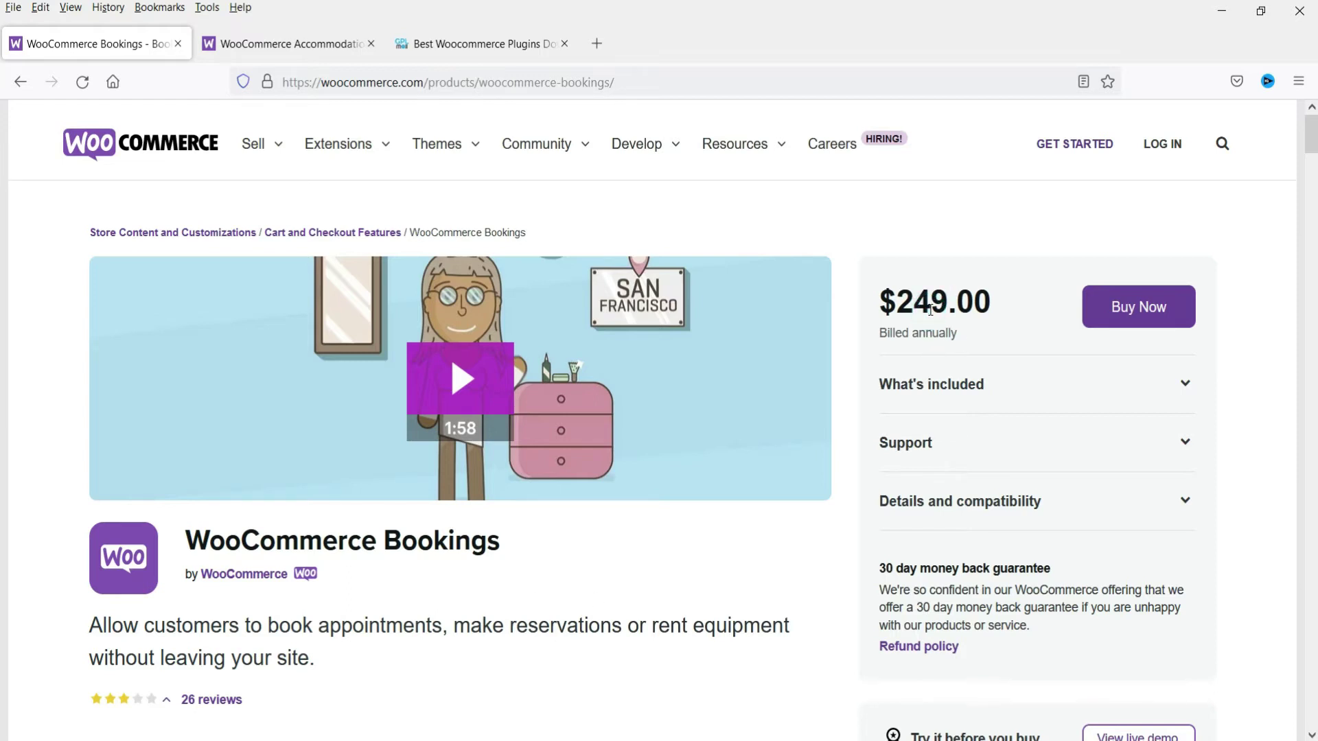
Browse GPL Mall's WooCommerce Plugin grid of $15.00 products
click(461, 44)
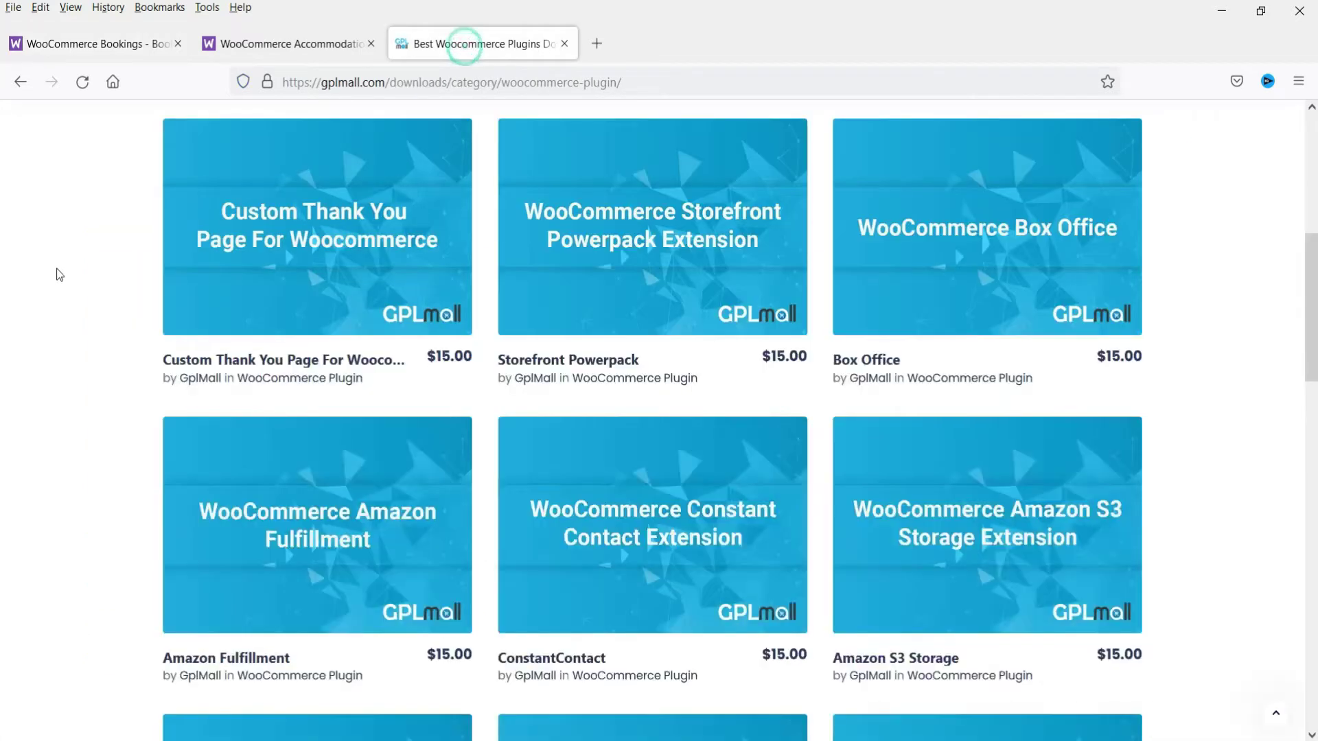
scroll(34, 307, up, 5)
scroll(200, 442, down, 4)
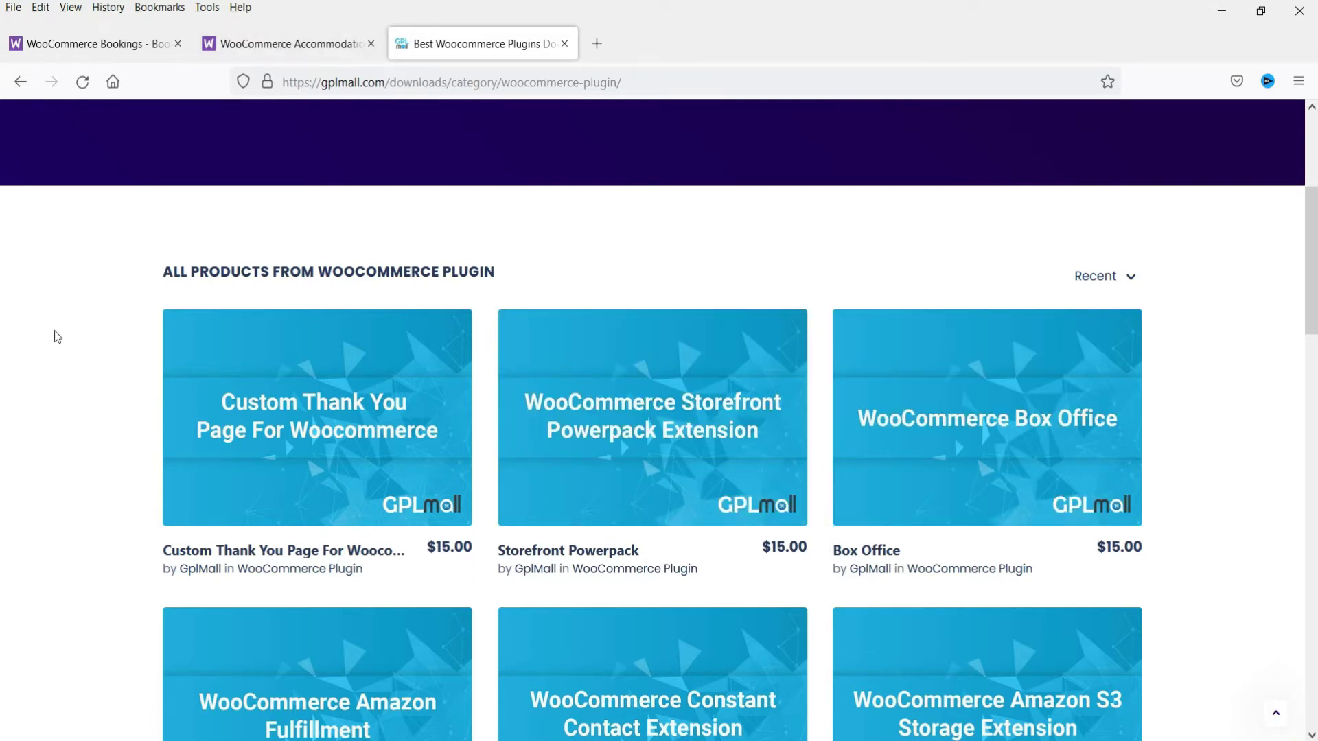
scroll(52, 335, up, 4)
scroll(845, 305, down, 1)
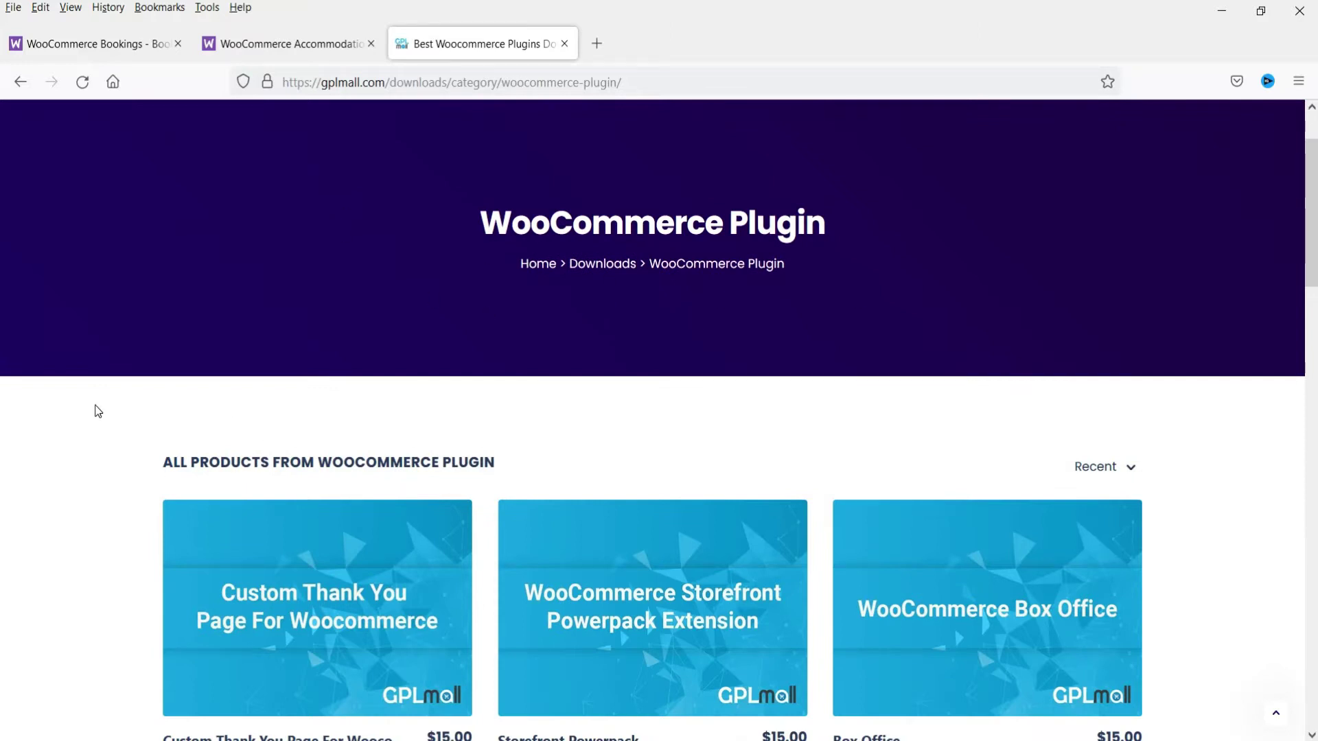
scroll(97, 412, down, 2)
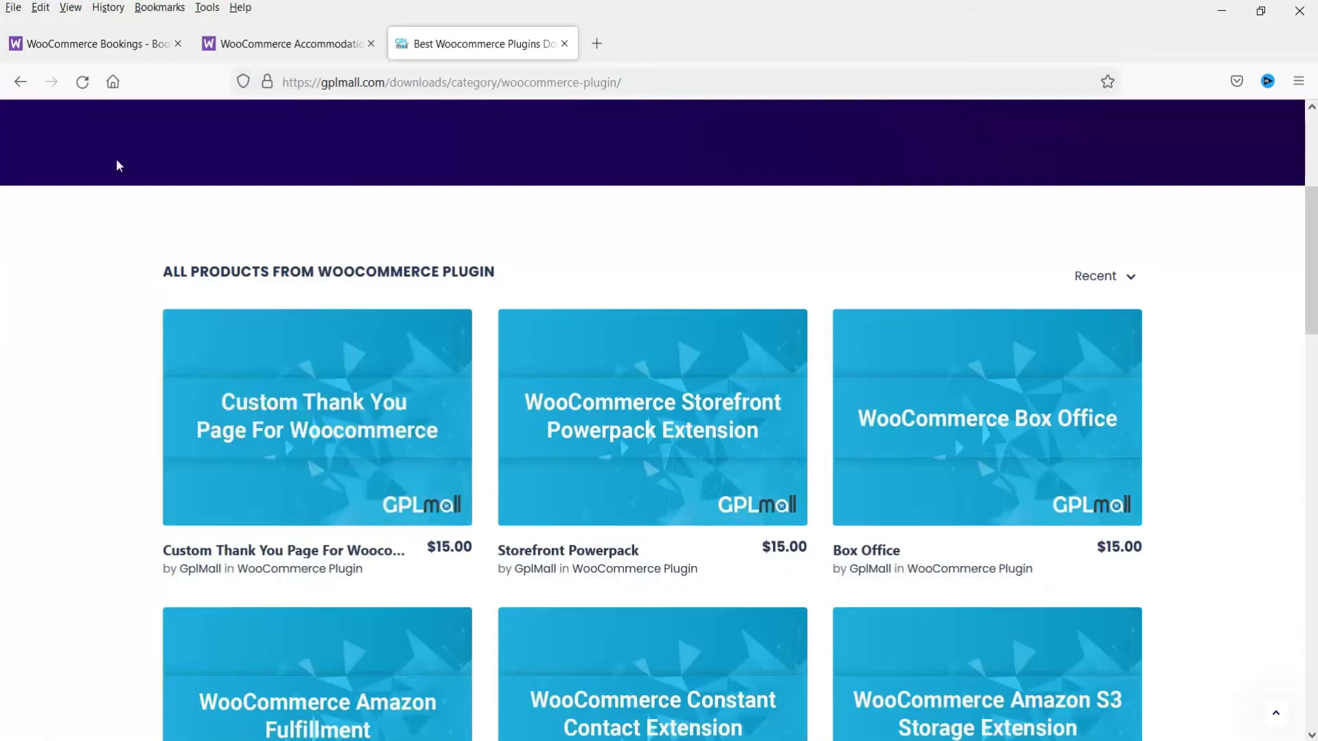
Go back to WooCommerce Bookings and highlight the 249 in its price
click(97, 47)
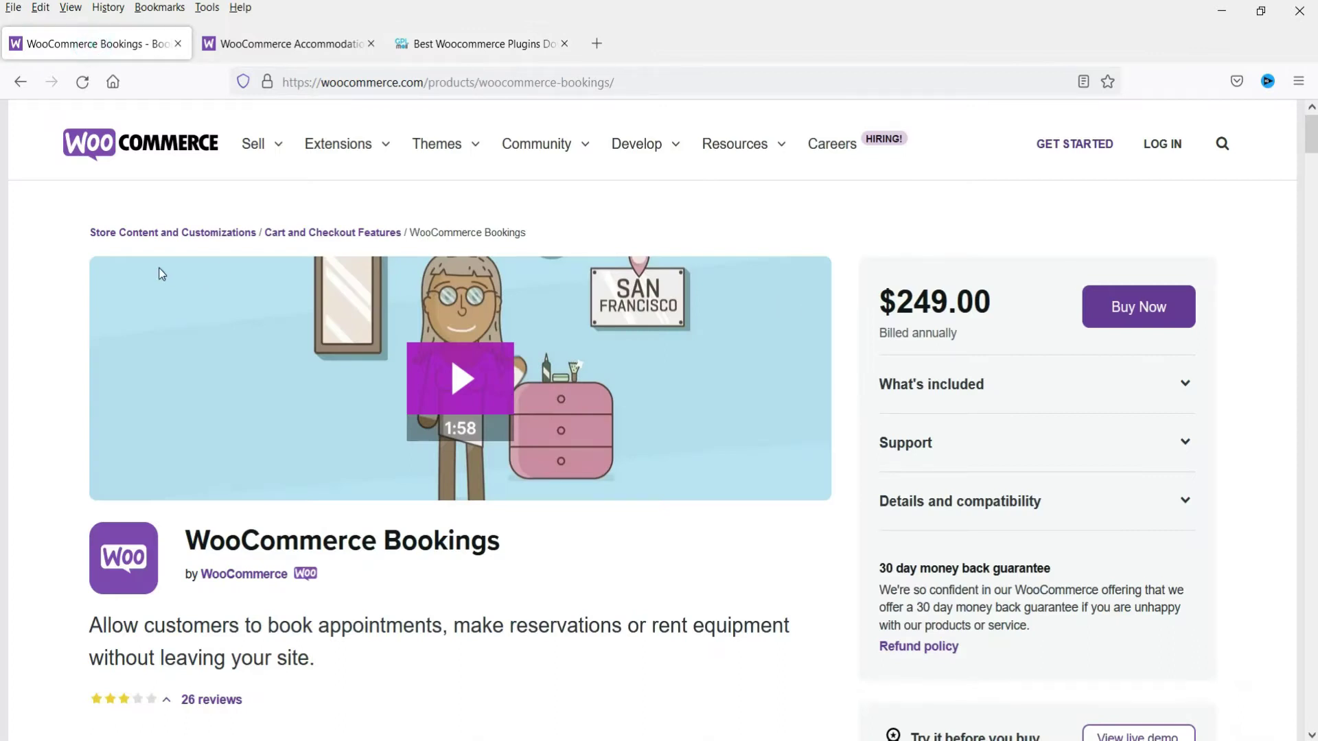
double_click(923, 302)
click(920, 360)
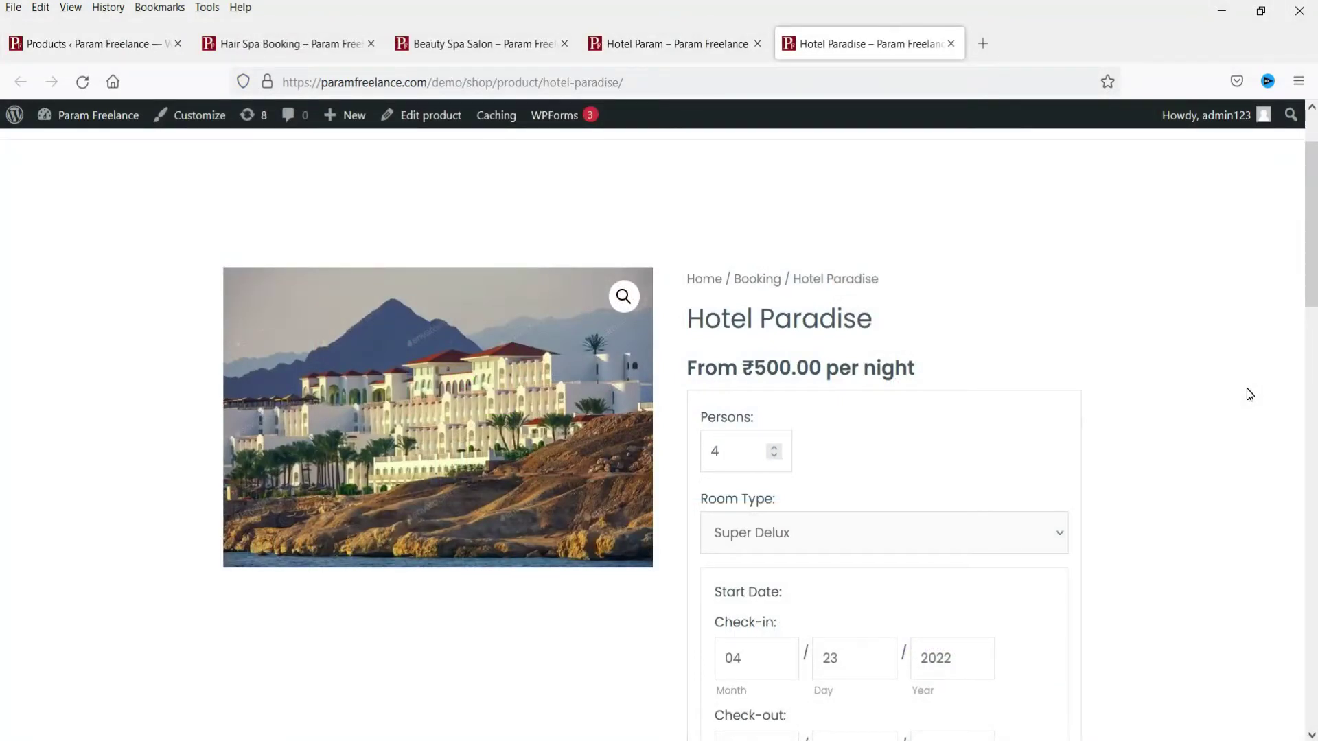
scroll(1221, 374, down, 2)
scroll(700, 205, down, 2)
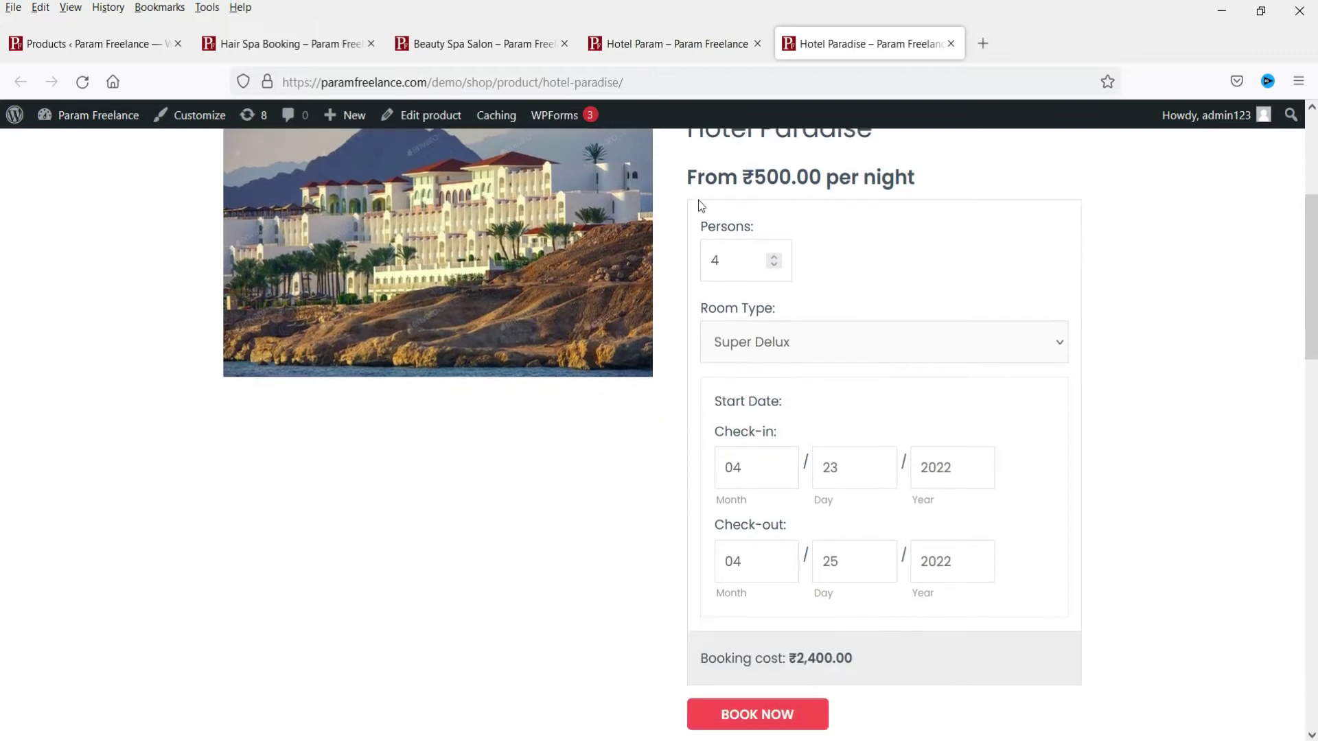
drag(689, 175, 849, 184)
click(951, 177)
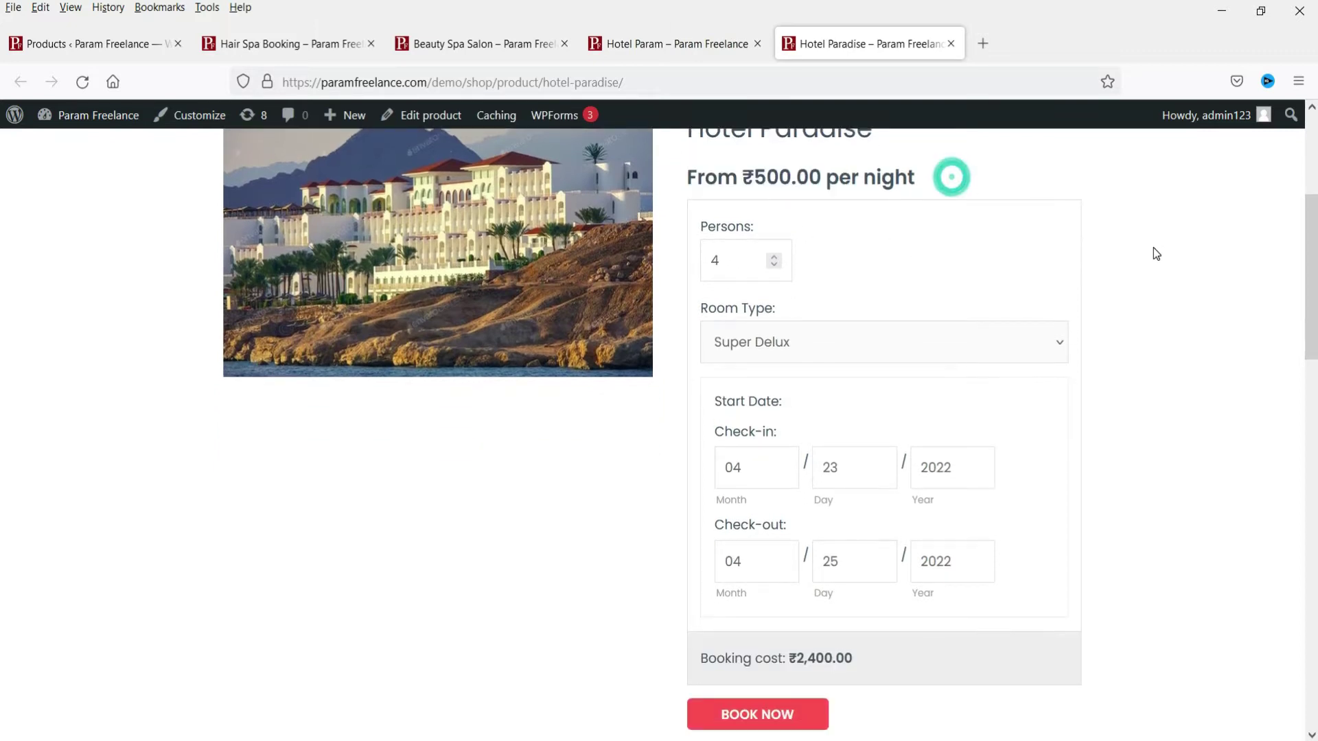
scroll(1194, 256, down, 2)
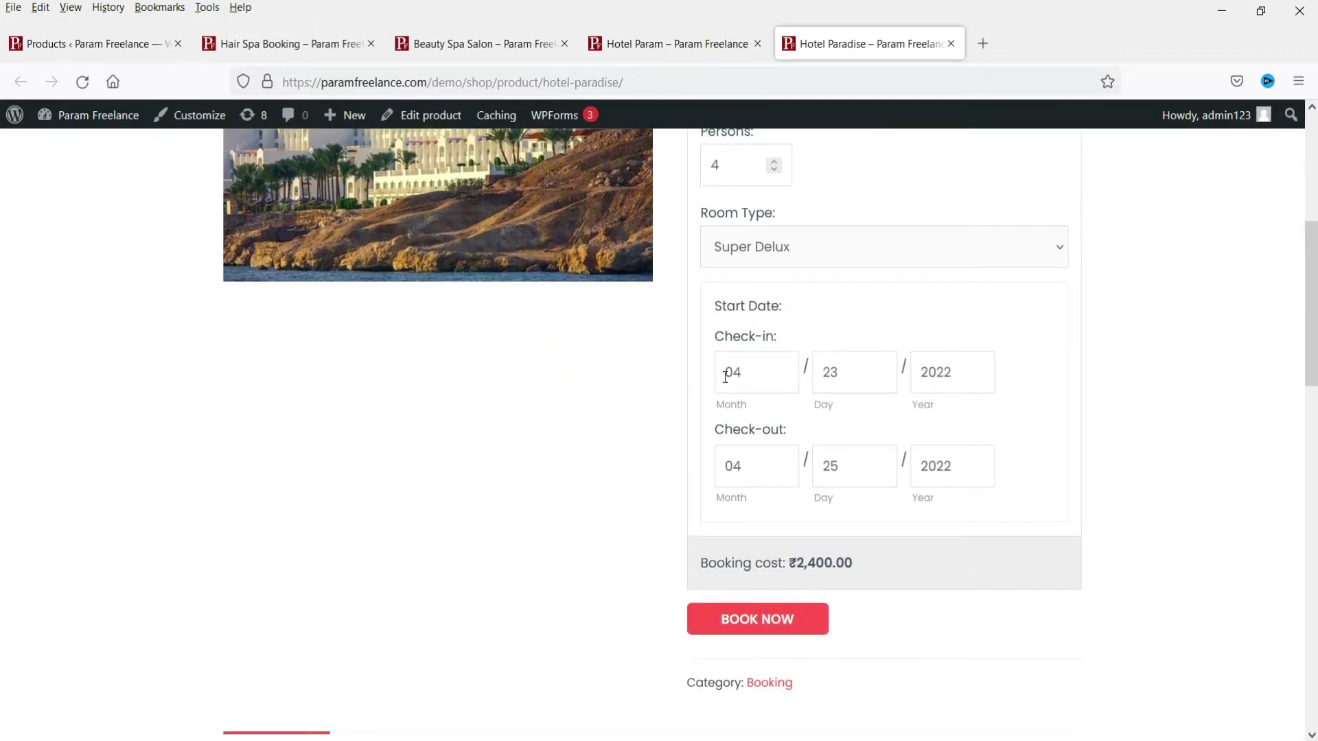
scroll(767, 464, down, 2)
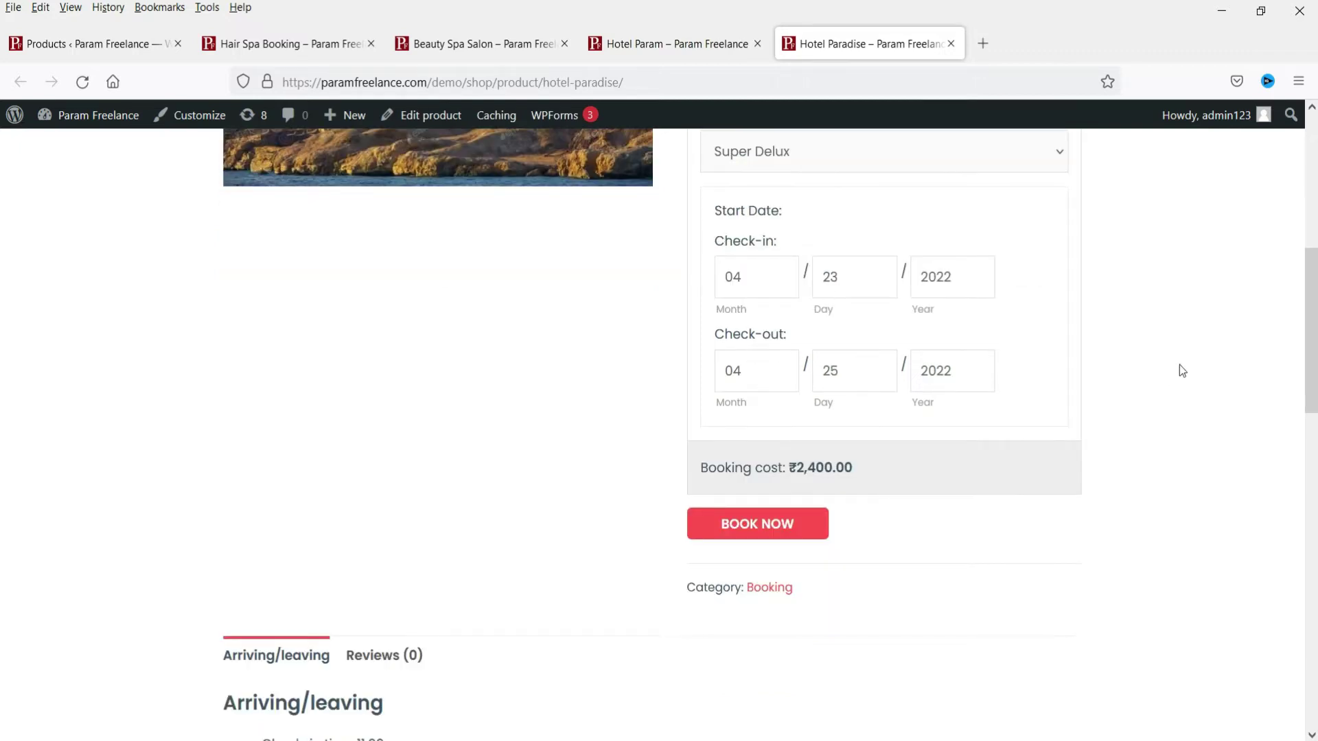
scroll(1184, 369, down, 4)
drag(261, 553, 422, 580)
click(465, 580)
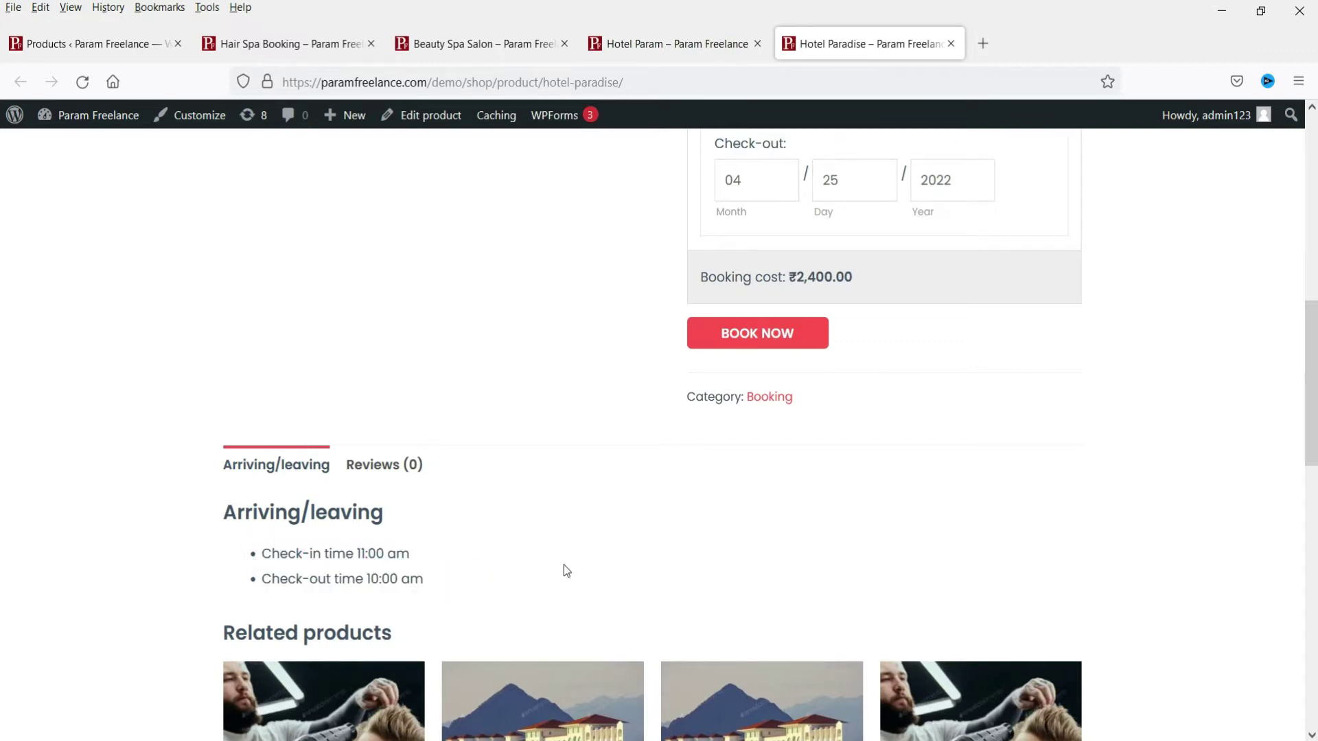
scroll(1242, 292, up, 6)
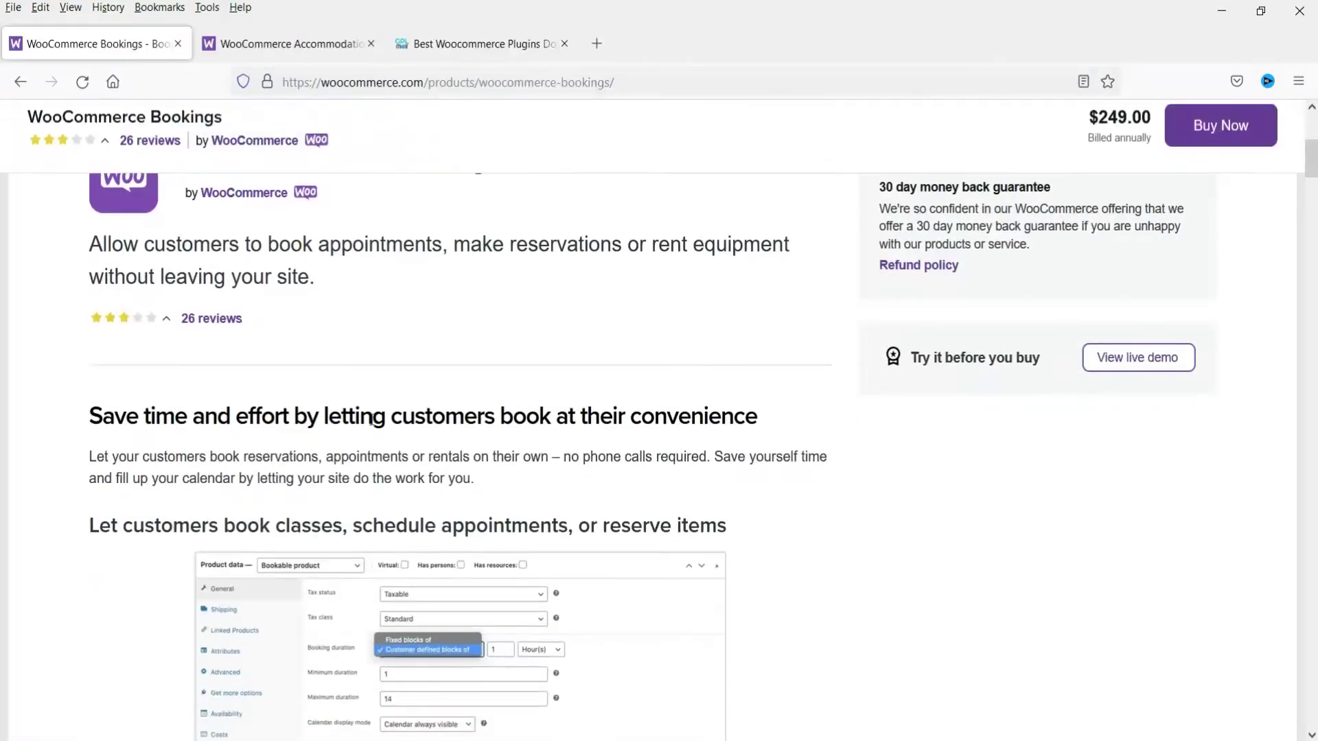
Open the Accommodation Bookings page and highlight its first key feature about Accommodation
click(288, 43)
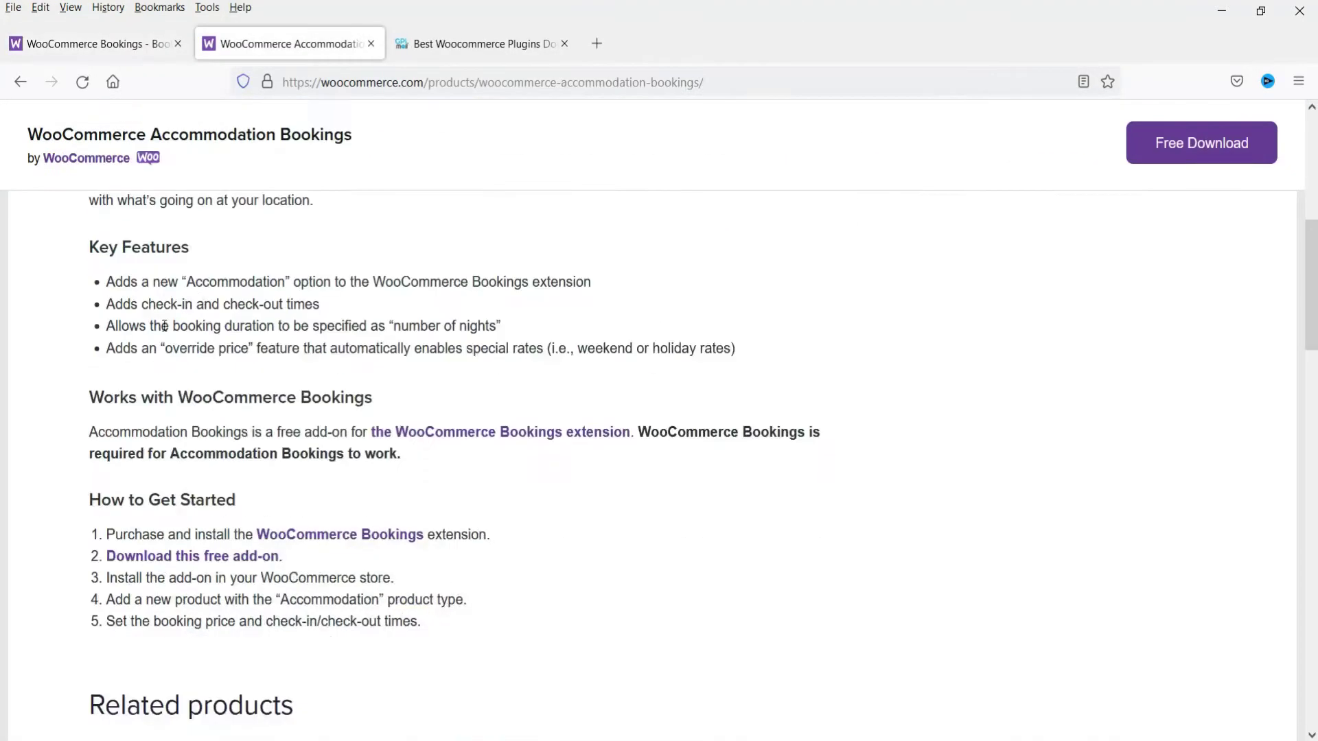
drag(107, 283, 269, 284)
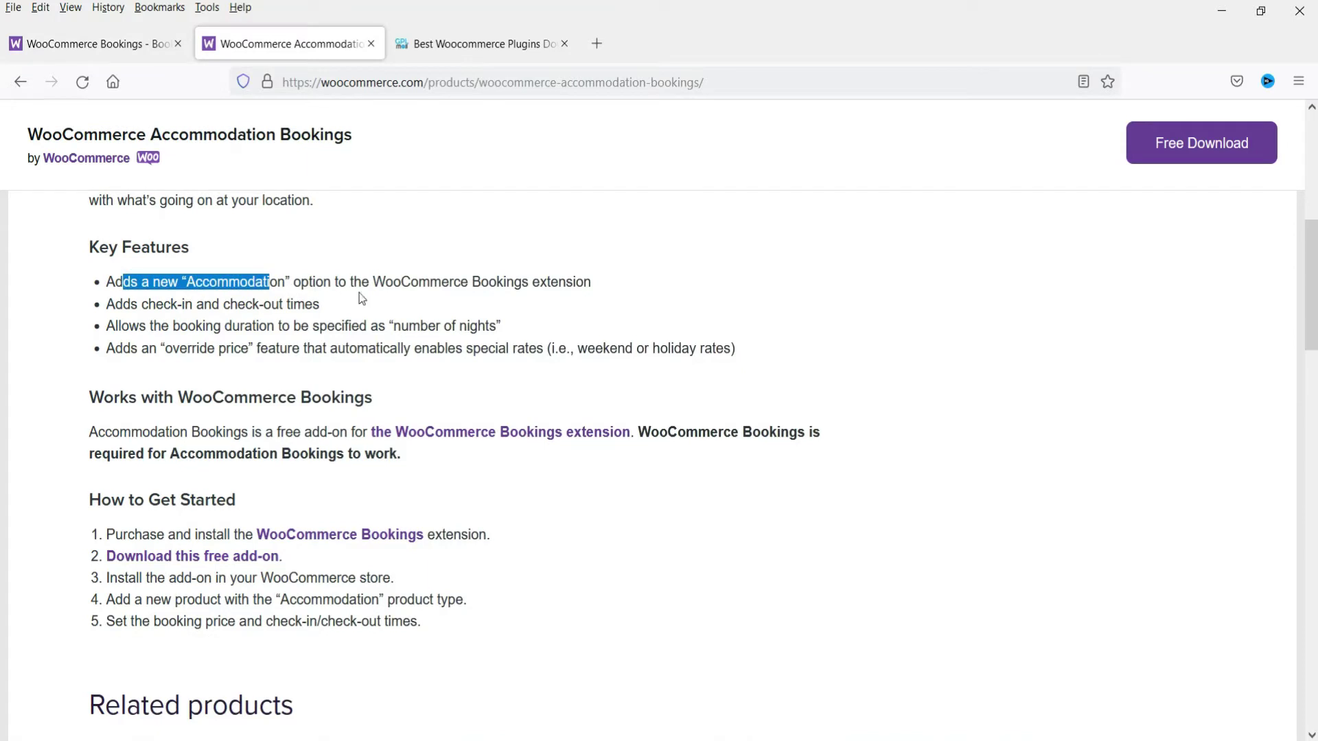
click(359, 292)
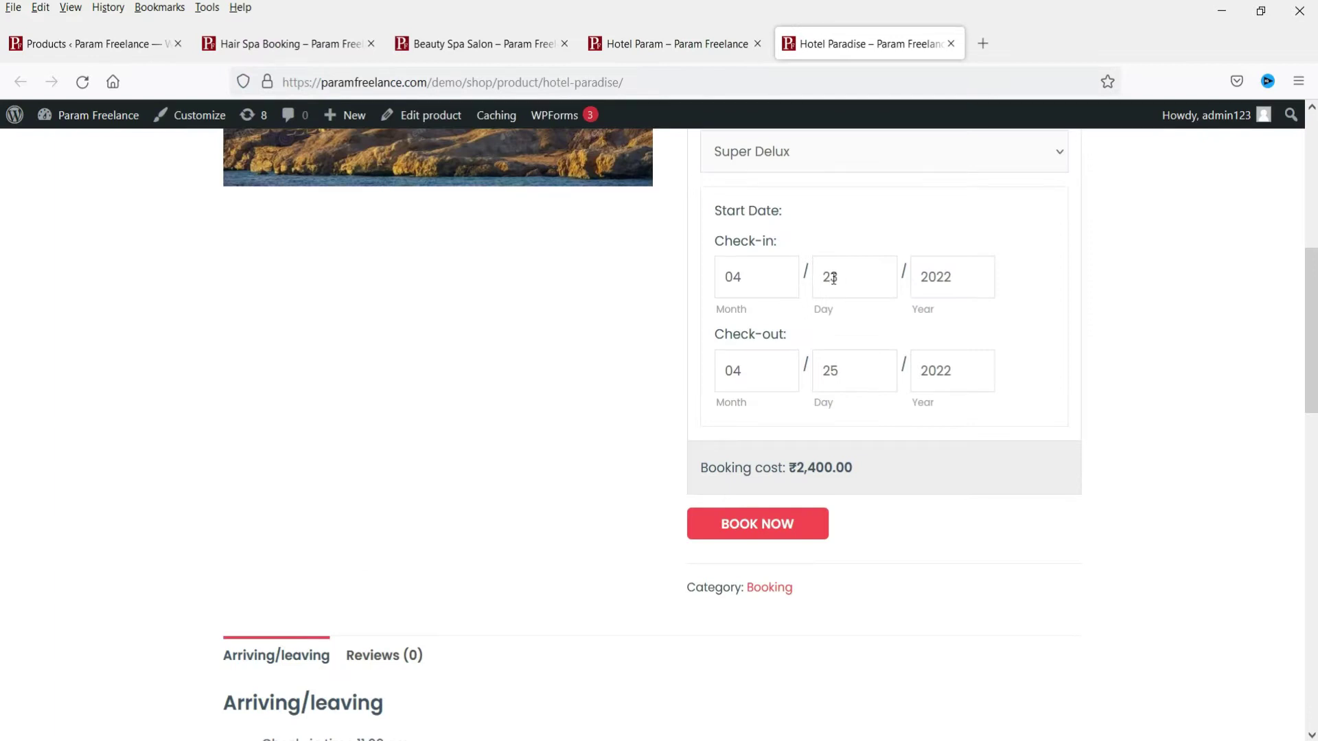
Set check-in 19 April and check-out 21 April, making the booking cost ₹2,000.00
click(829, 276)
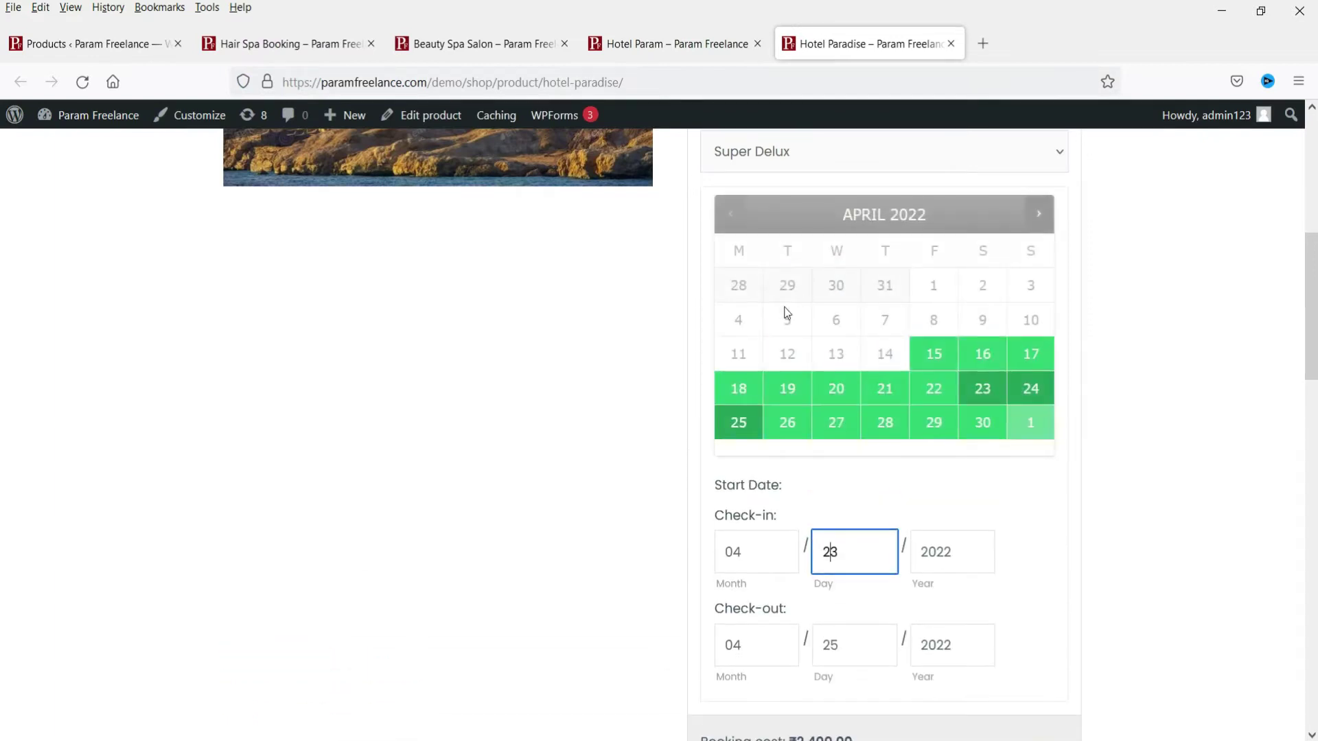
click(796, 396)
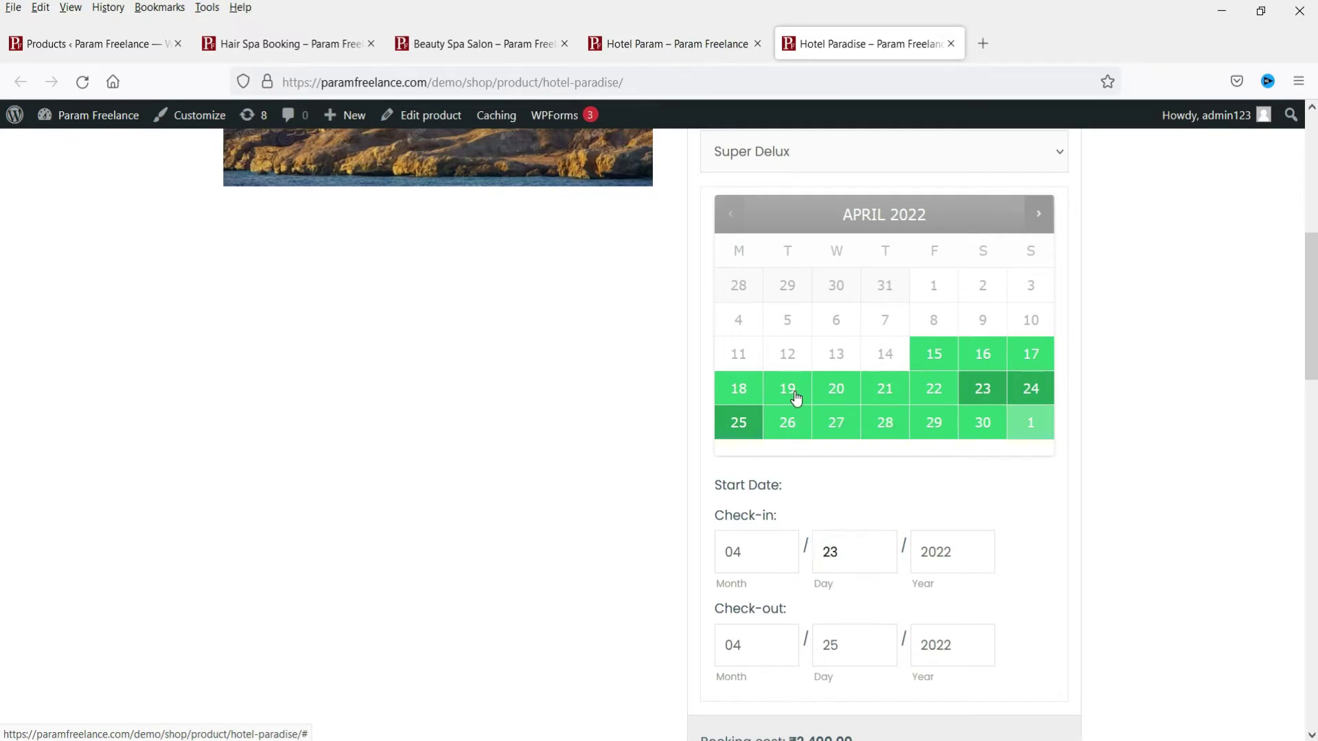
click(885, 391)
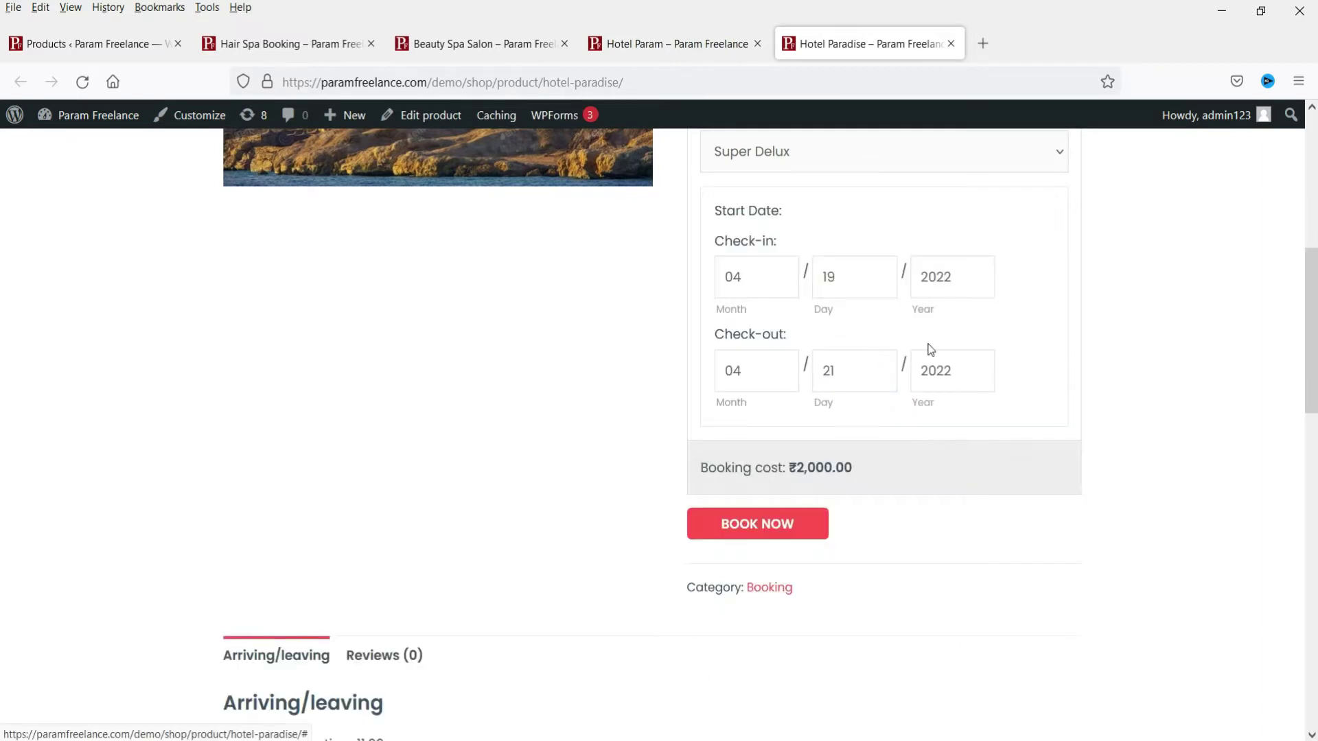
drag(789, 467, 832, 468)
click(1174, 428)
Restore the stay to 23–25 April at ₹2,400.00
click(831, 277)
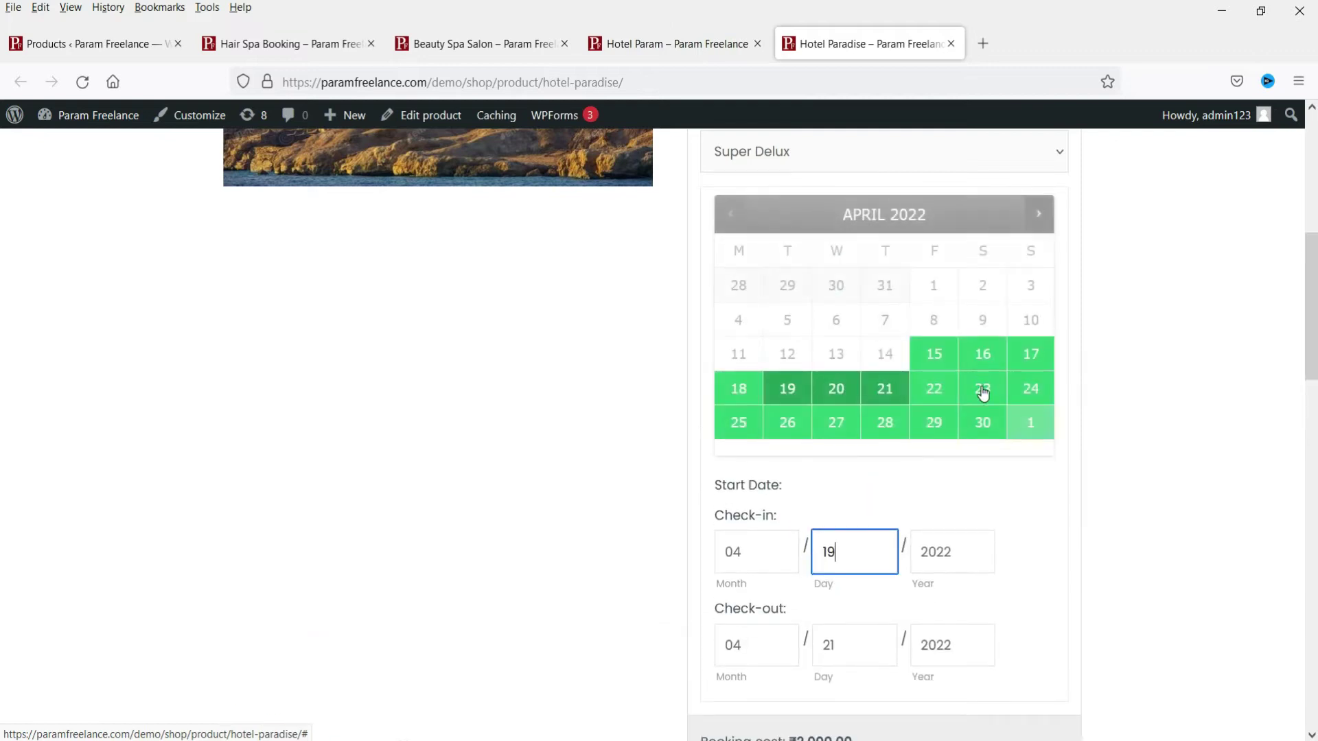
click(980, 388)
click(738, 422)
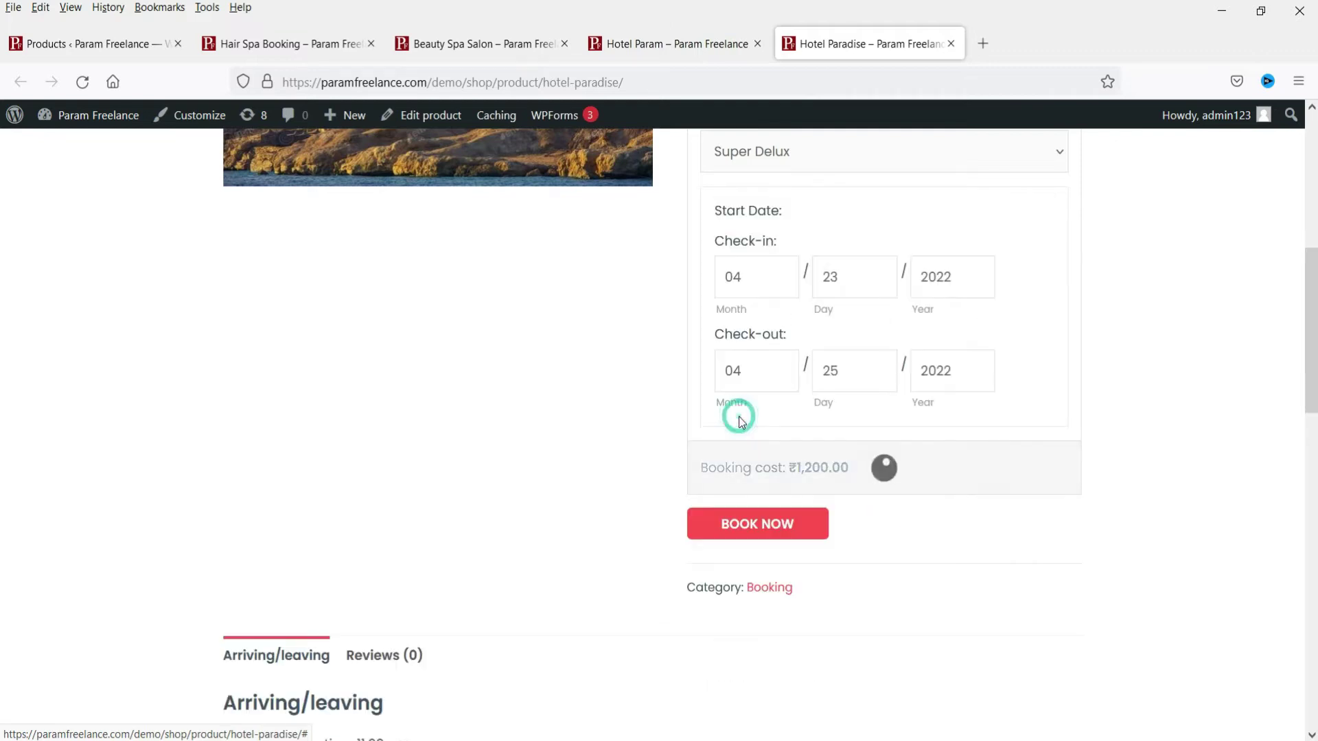
scroll(1199, 417, down, 2)
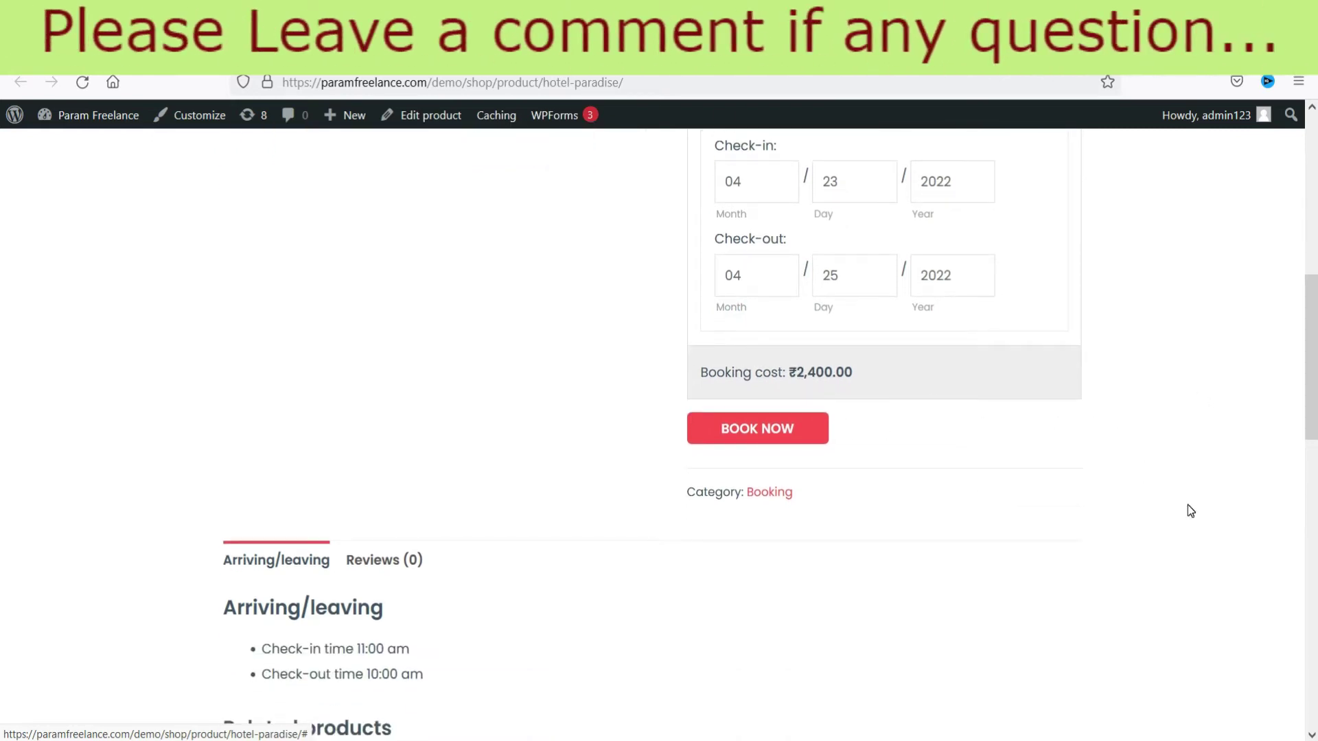
click(798, 371)
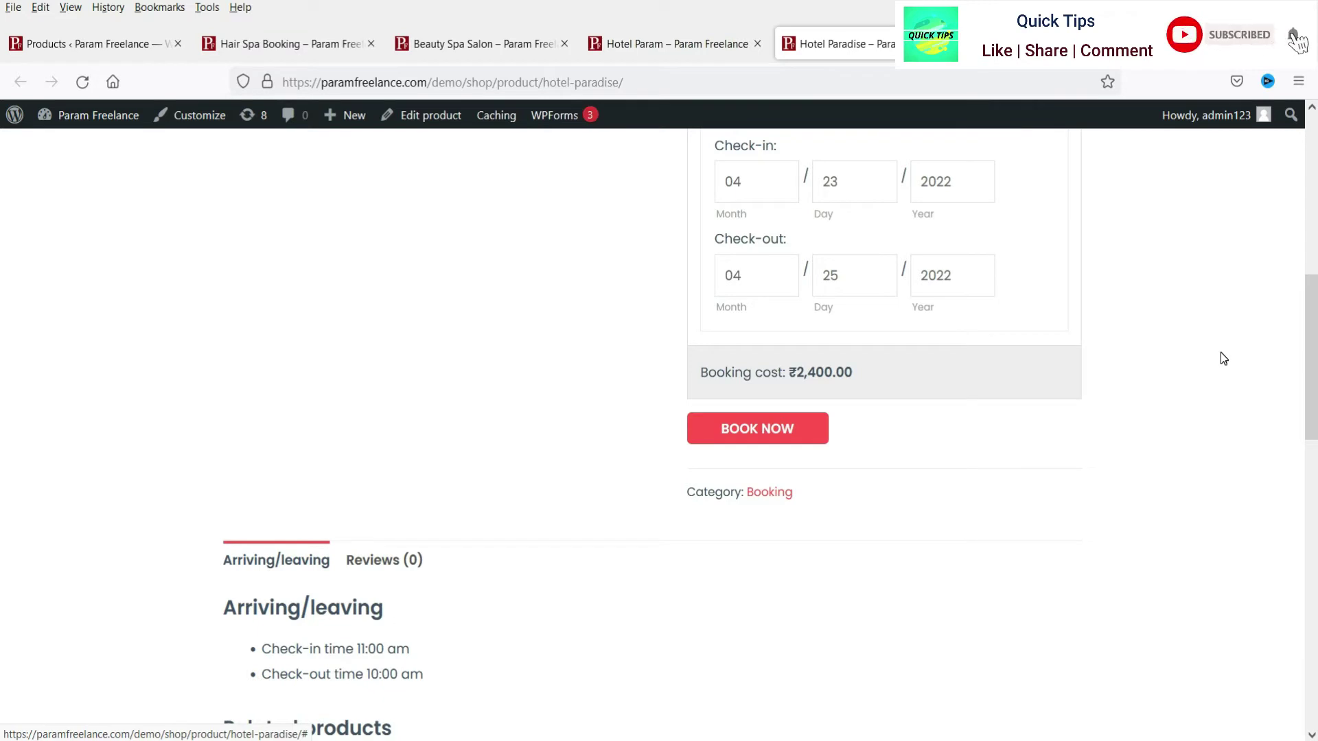
scroll(1220, 353, up, 4)
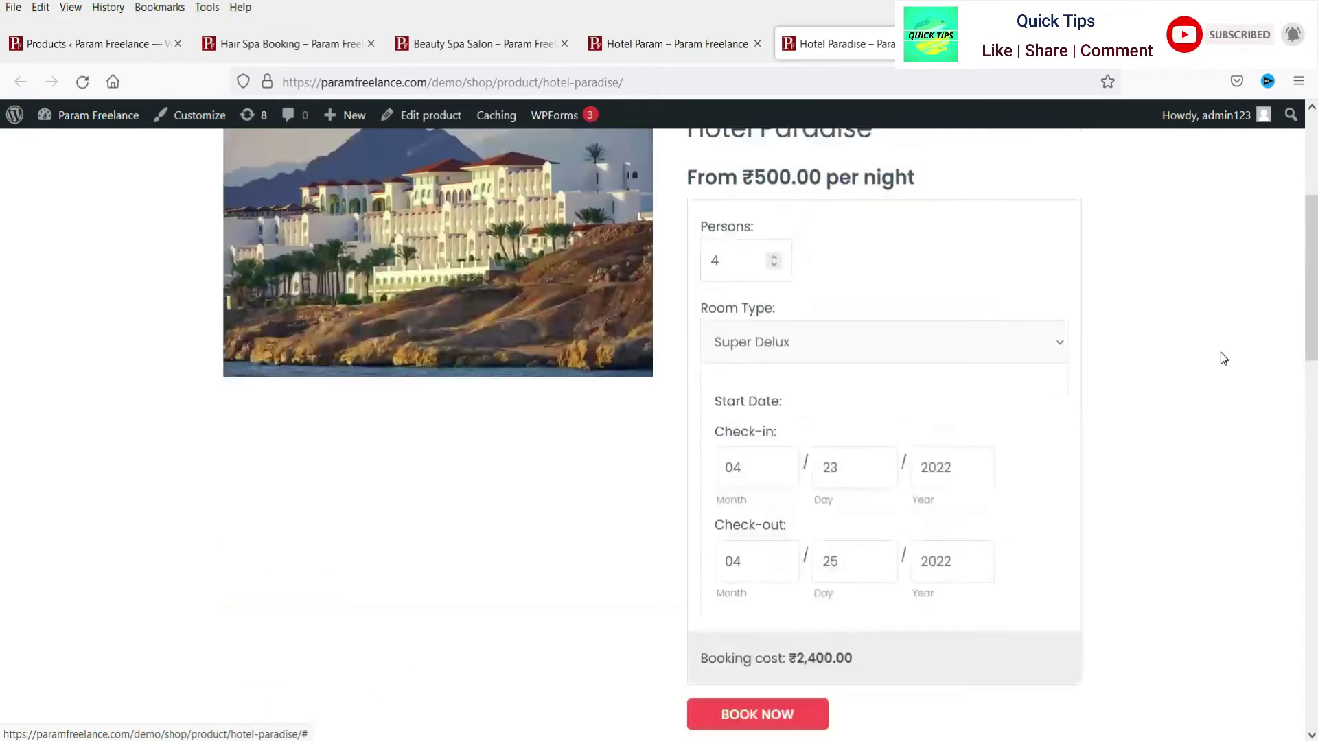
Check the room type list, keeping Super Delux selected
click(853, 342)
click(1164, 407)
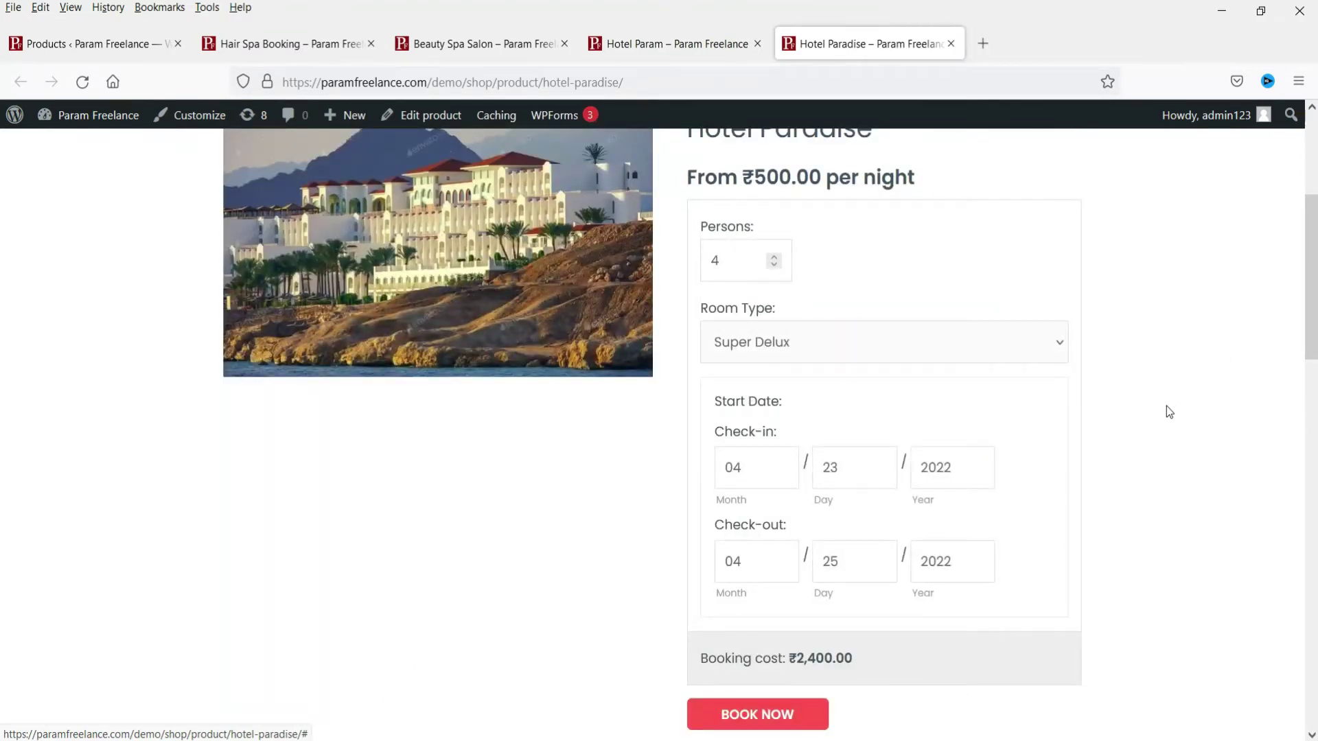
scroll(1166, 406, down, 4)
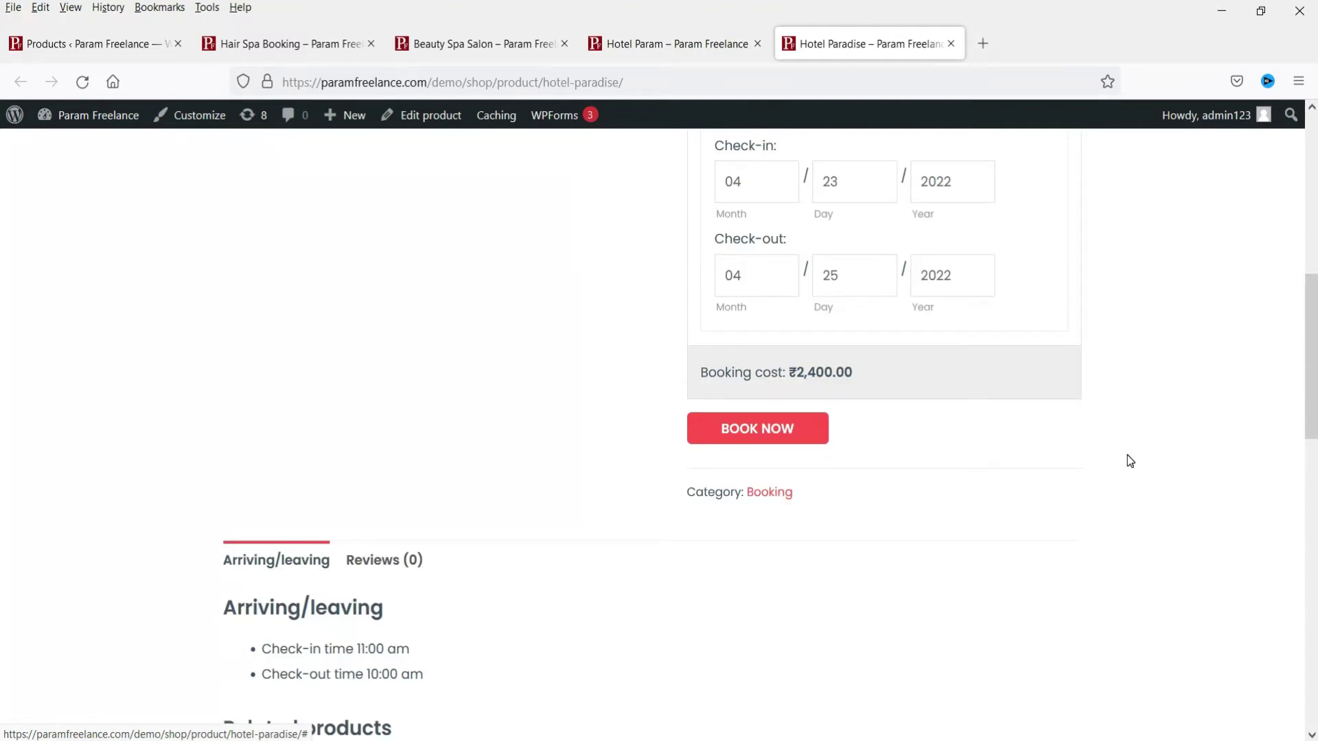
scroll(1125, 464, up, 8)
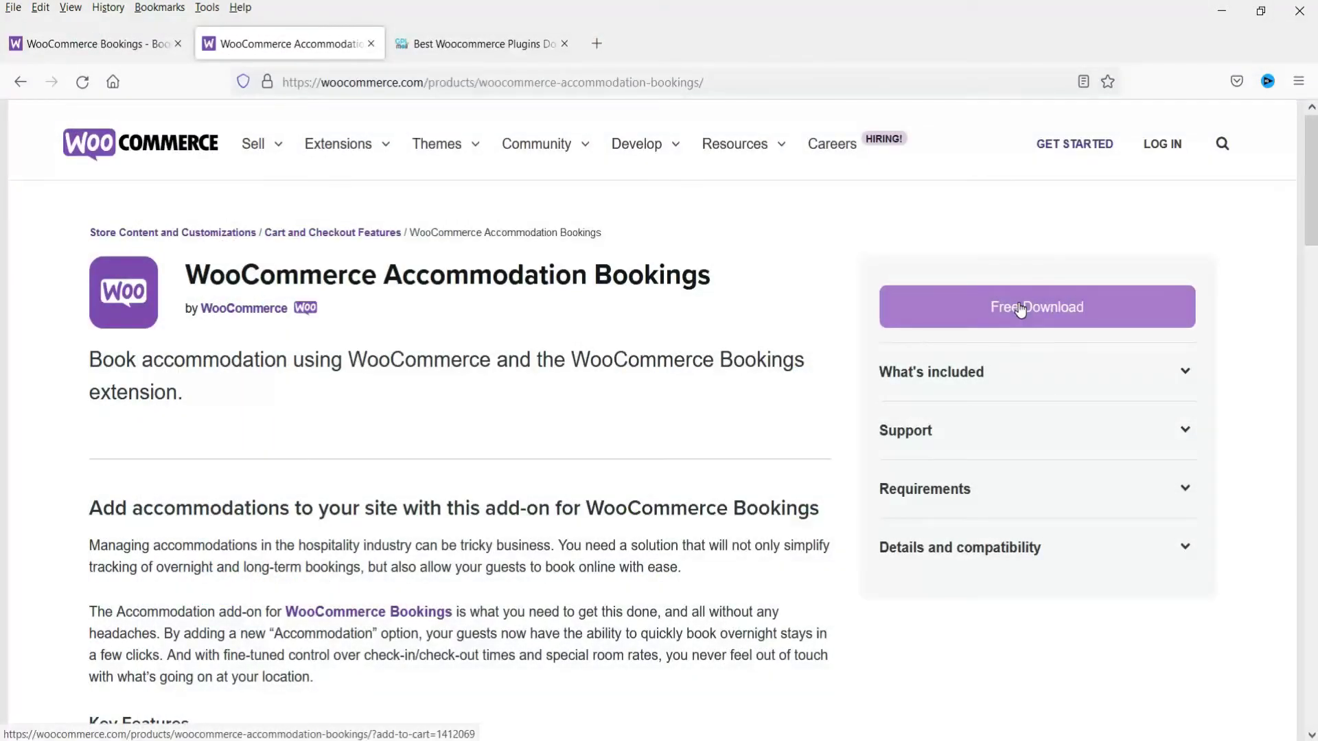
Review the $249.00 WooCommerce Bookings page, then start the free Accommodation Bookings download
click(110, 44)
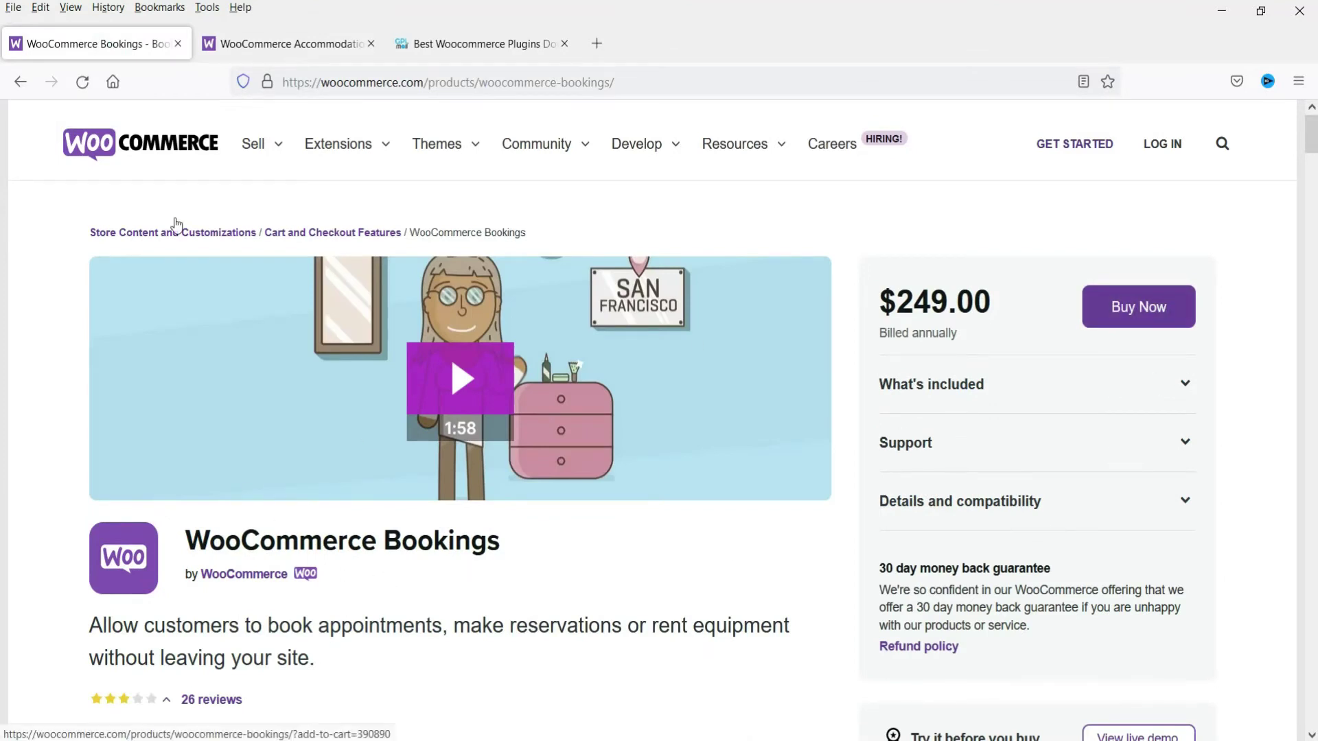
click(281, 51)
click(115, 50)
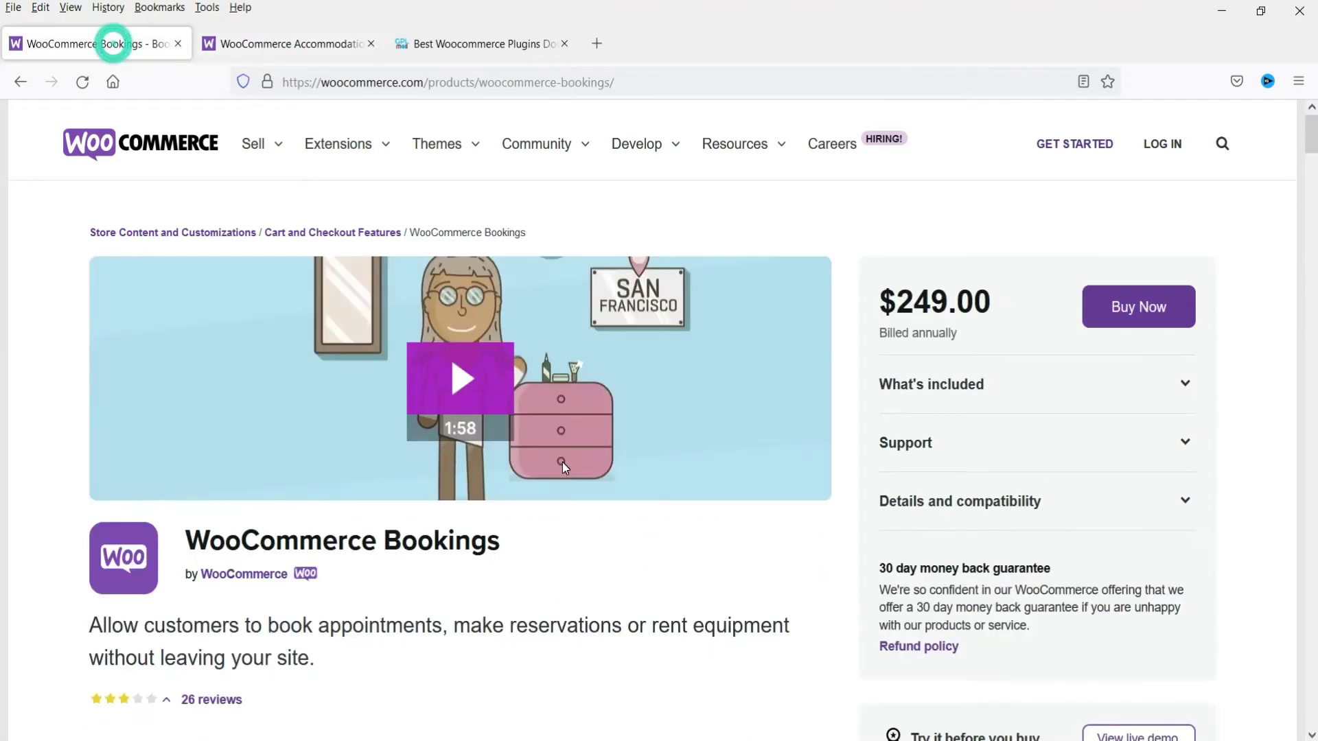
drag(186, 542, 515, 544)
click(602, 628)
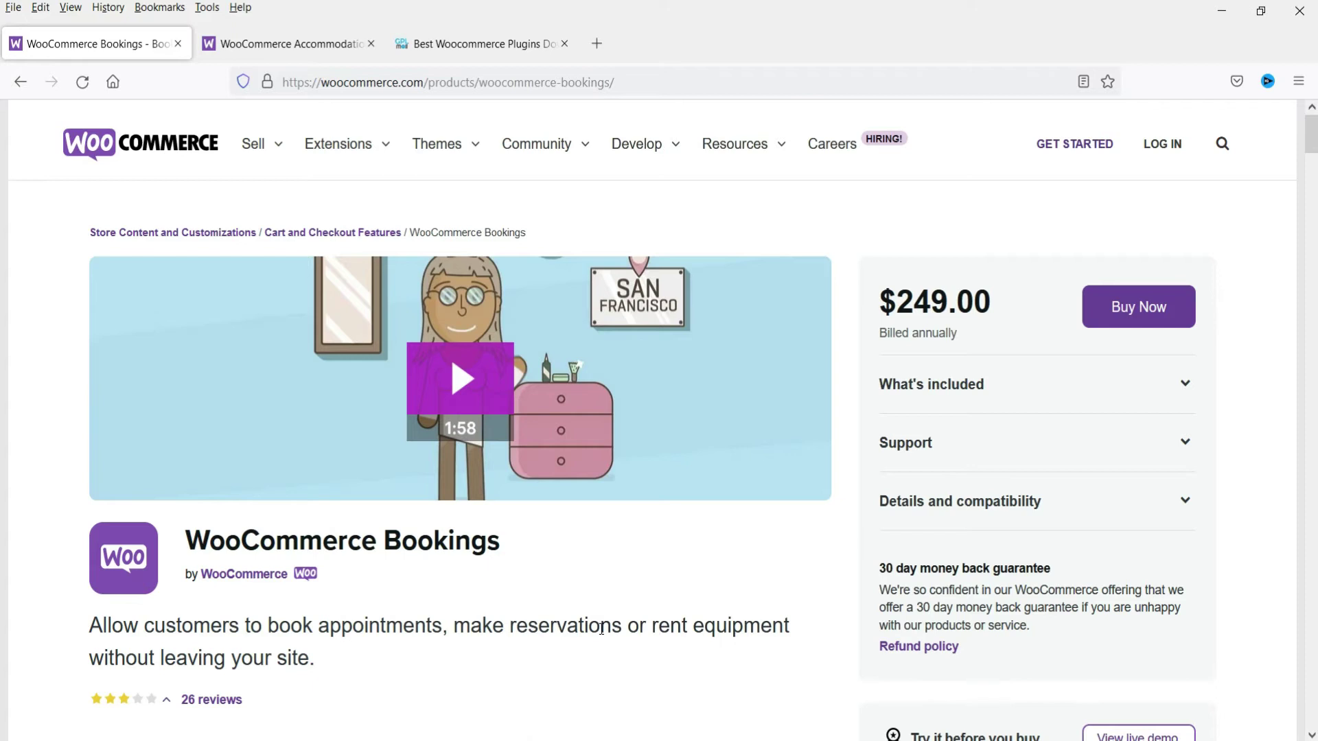
key(ctrl+Tab)
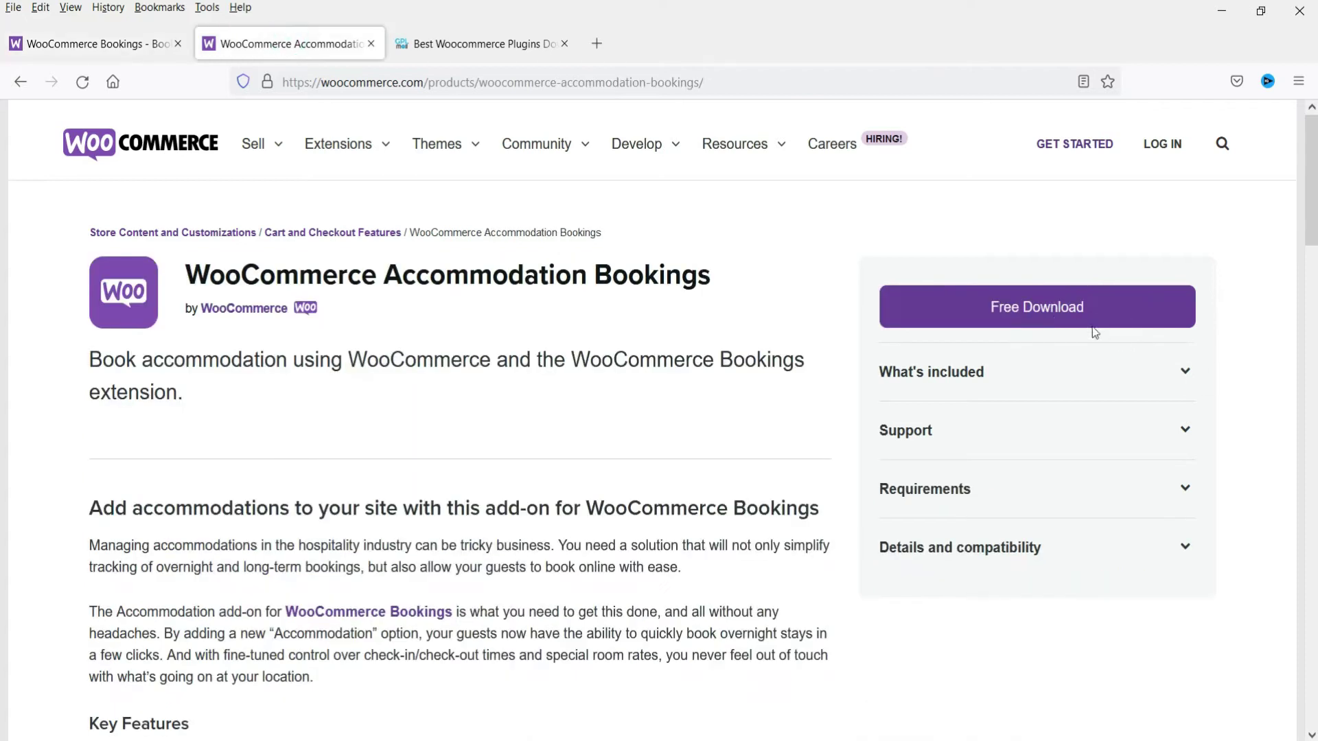
click(1055, 322)
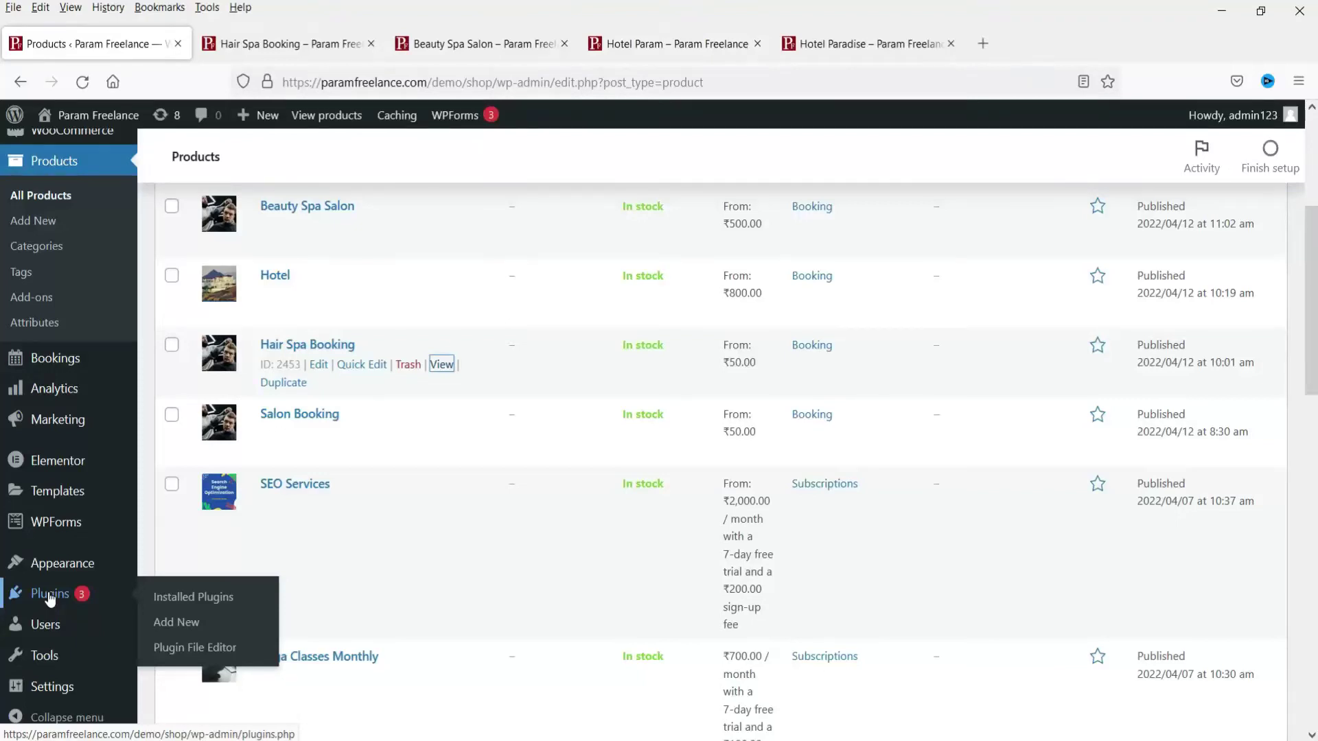
Choose woocommerce-accommodation-bookings-1.1.26.zip in Plugins > Add New > Upload Plugin
click(176, 622)
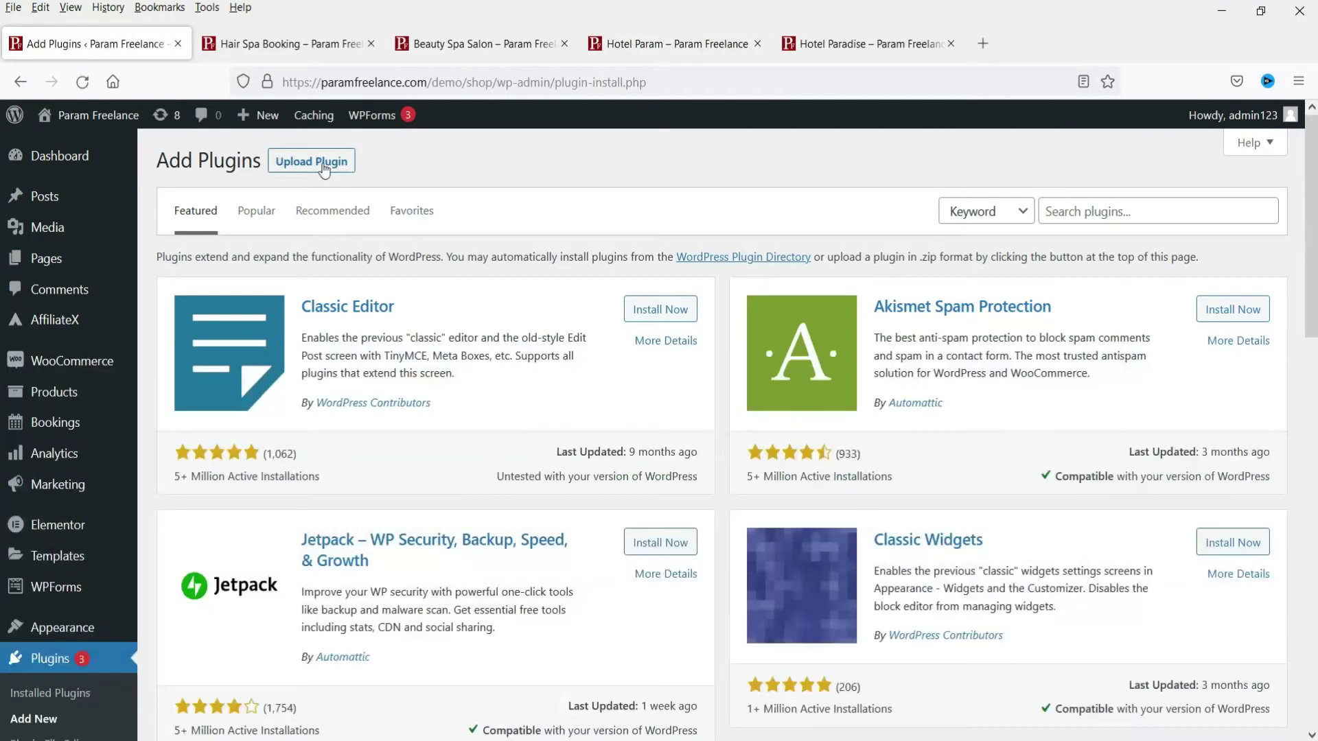
click(312, 161)
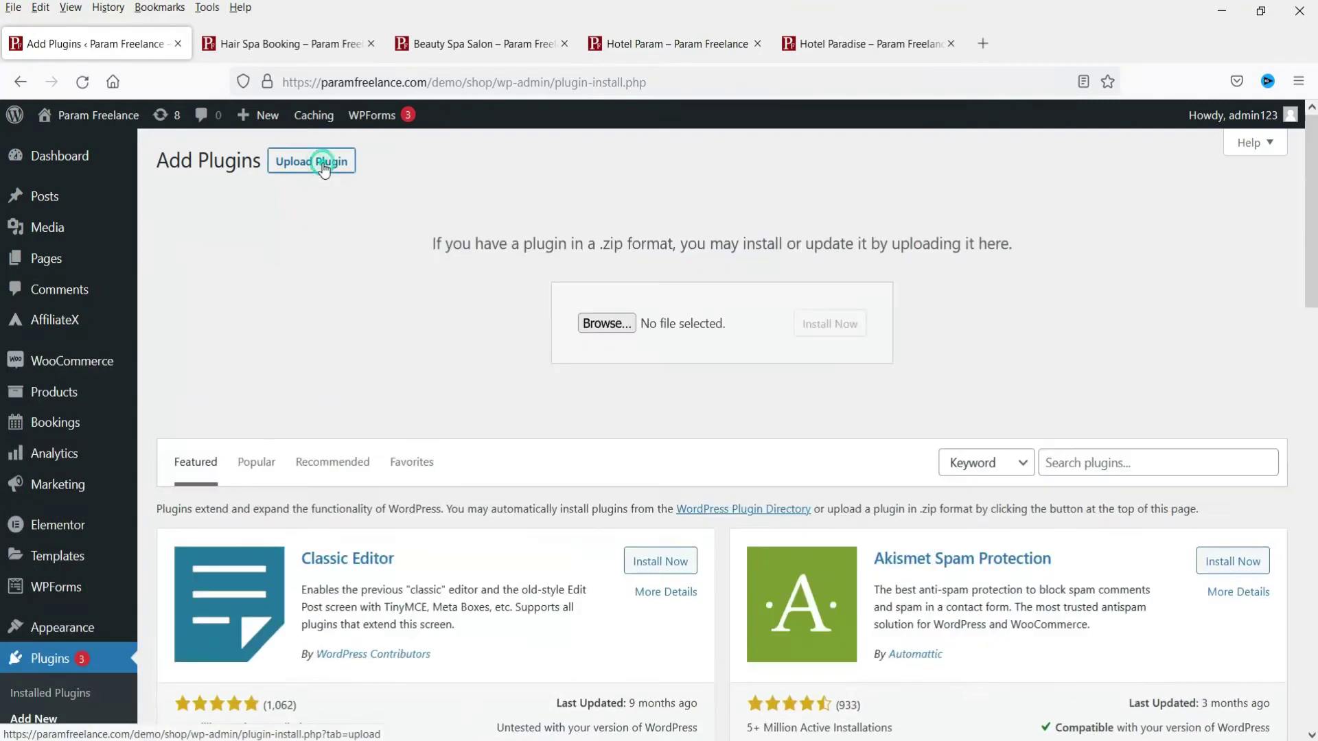
click(606, 323)
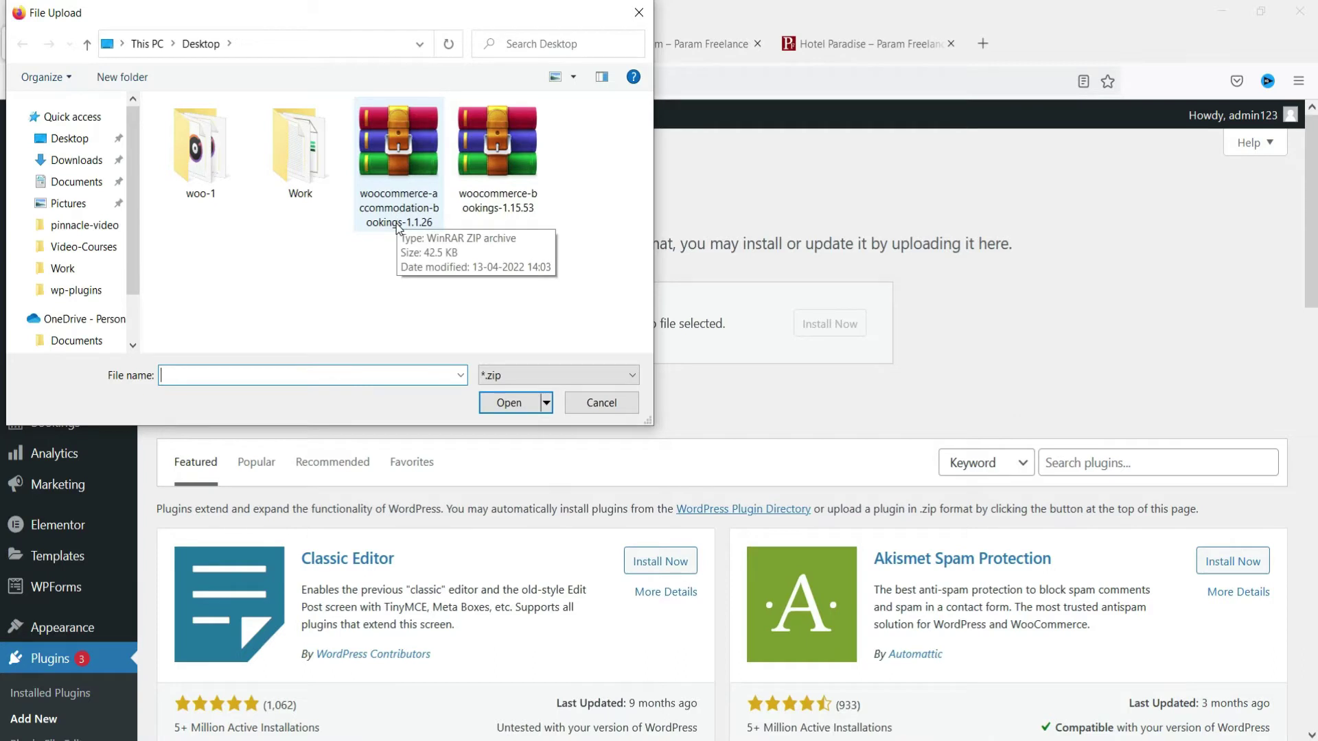
click(398, 158)
click(511, 405)
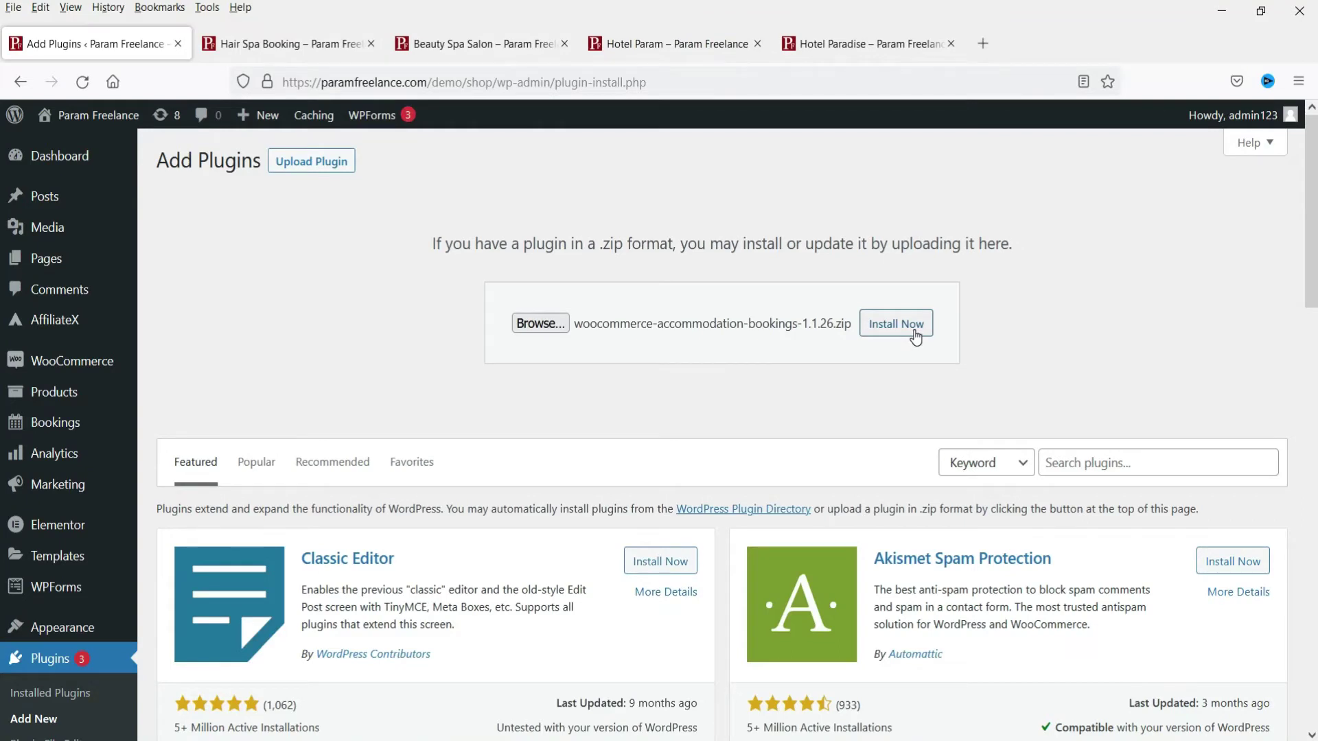
Install the uploaded plugin and go to the Products list
click(885, 328)
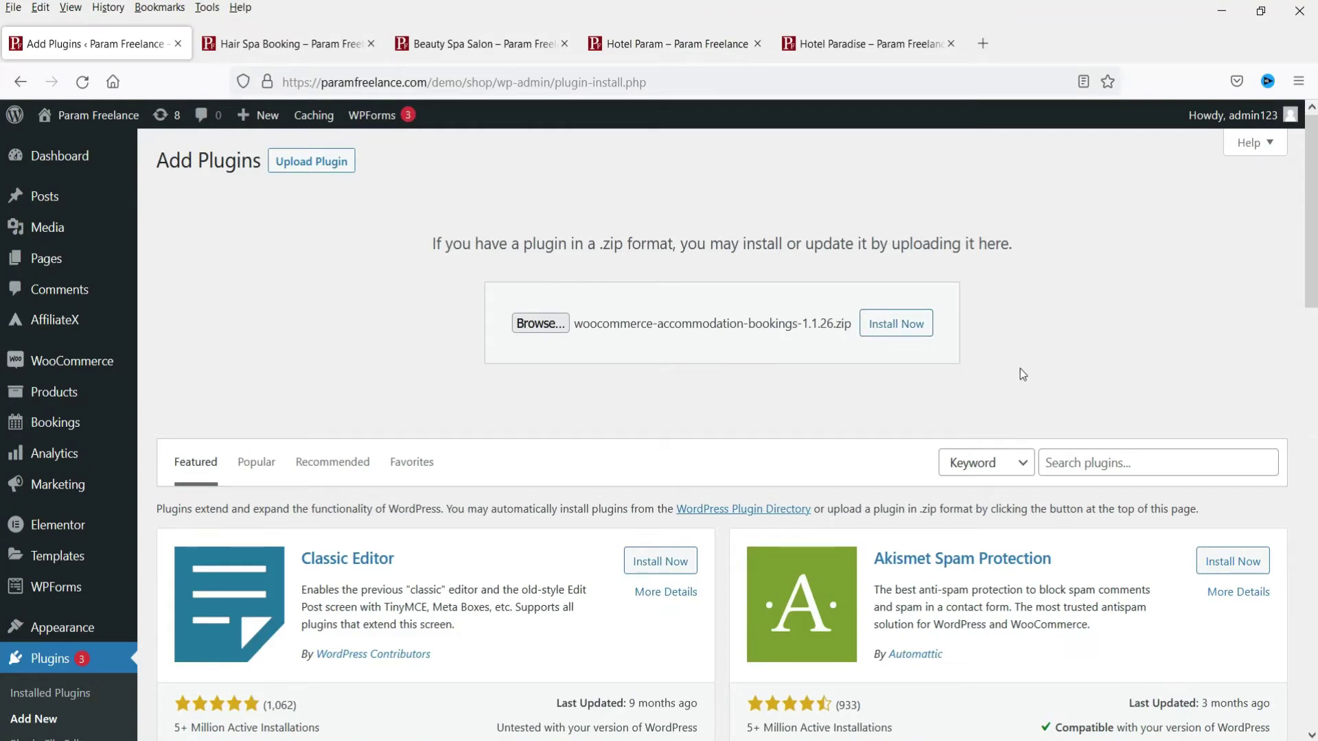
click(905, 331)
click(62, 393)
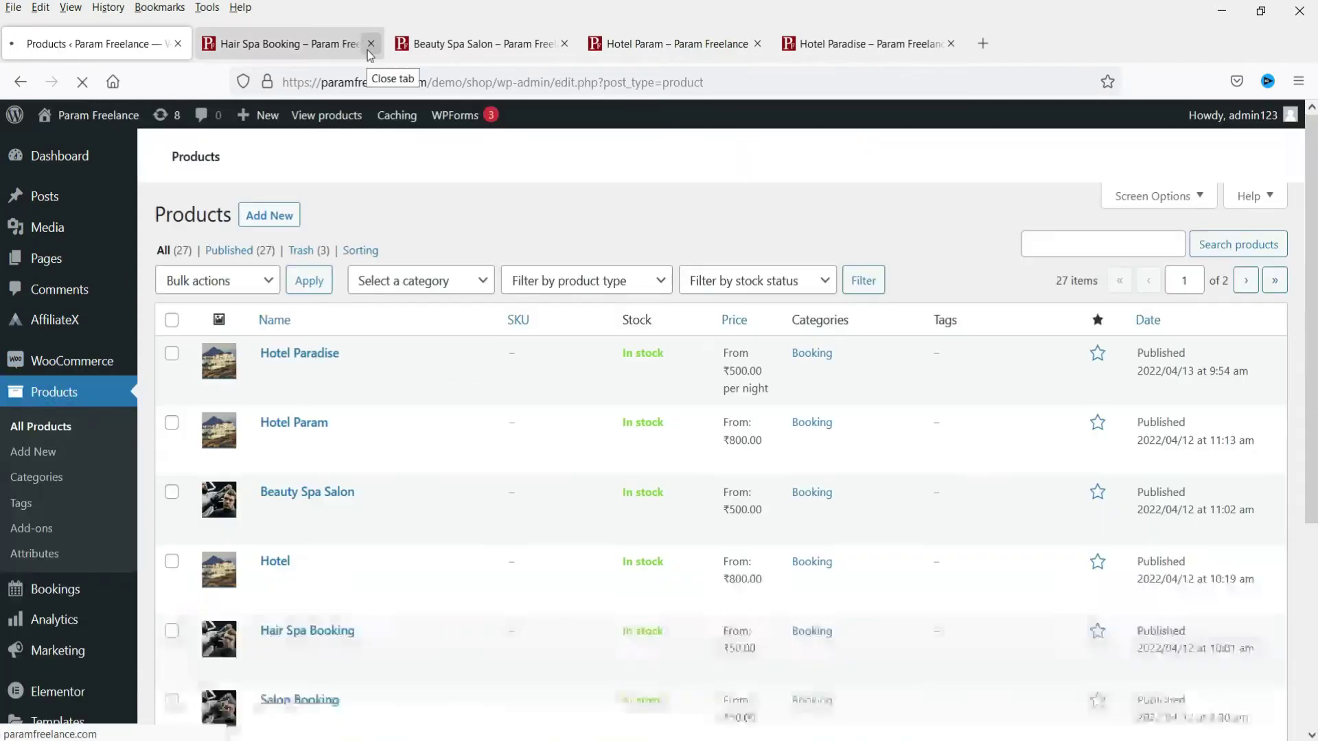
Close the three other site tabs
click(371, 43)
click(371, 43)
click(369, 44)
click(370, 44)
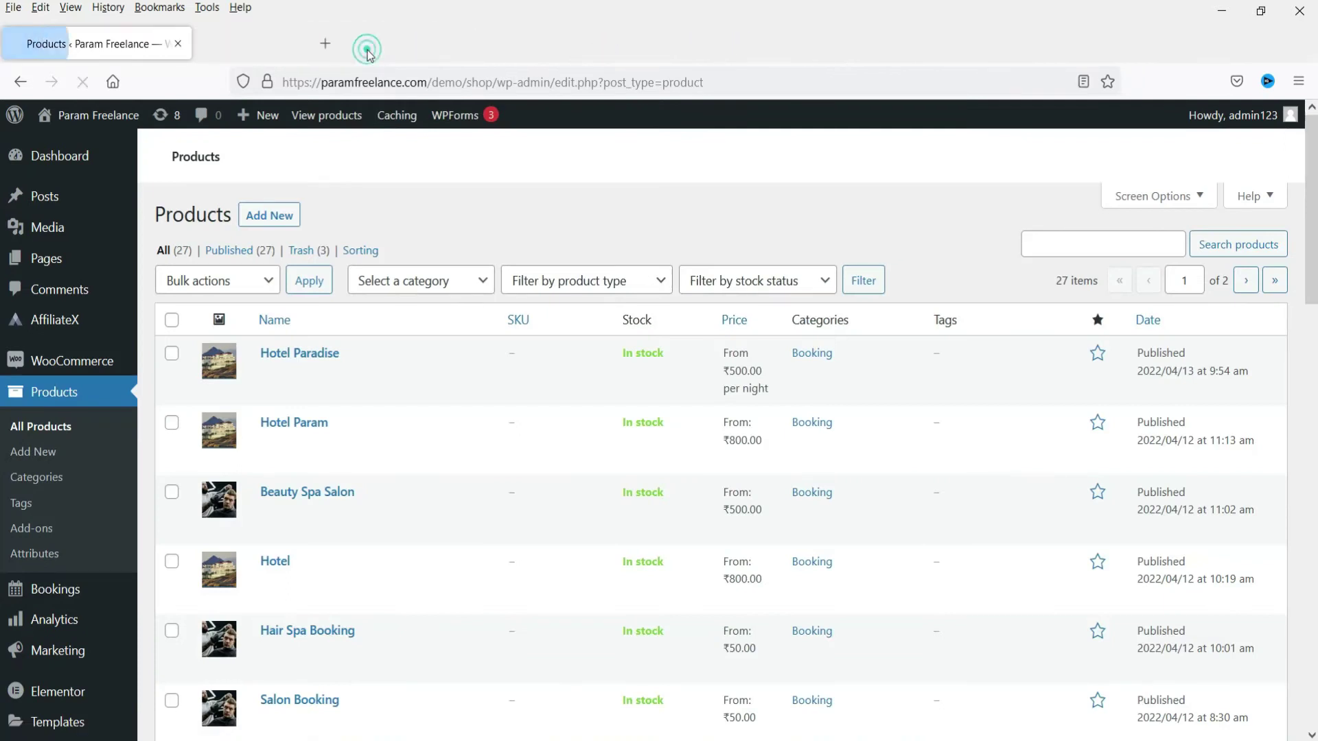
Add a new product named 'Hotel New Paradise'
click(269, 215)
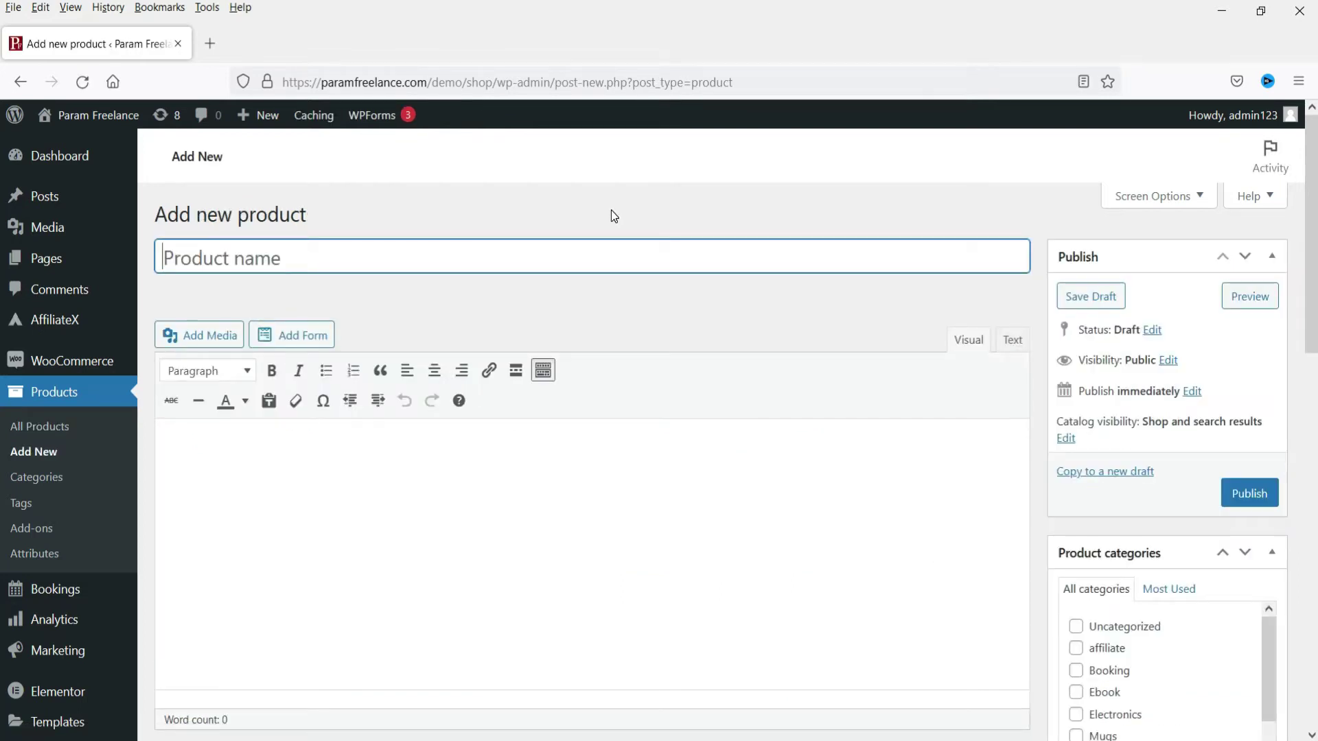
text(Hotel New Paradis)
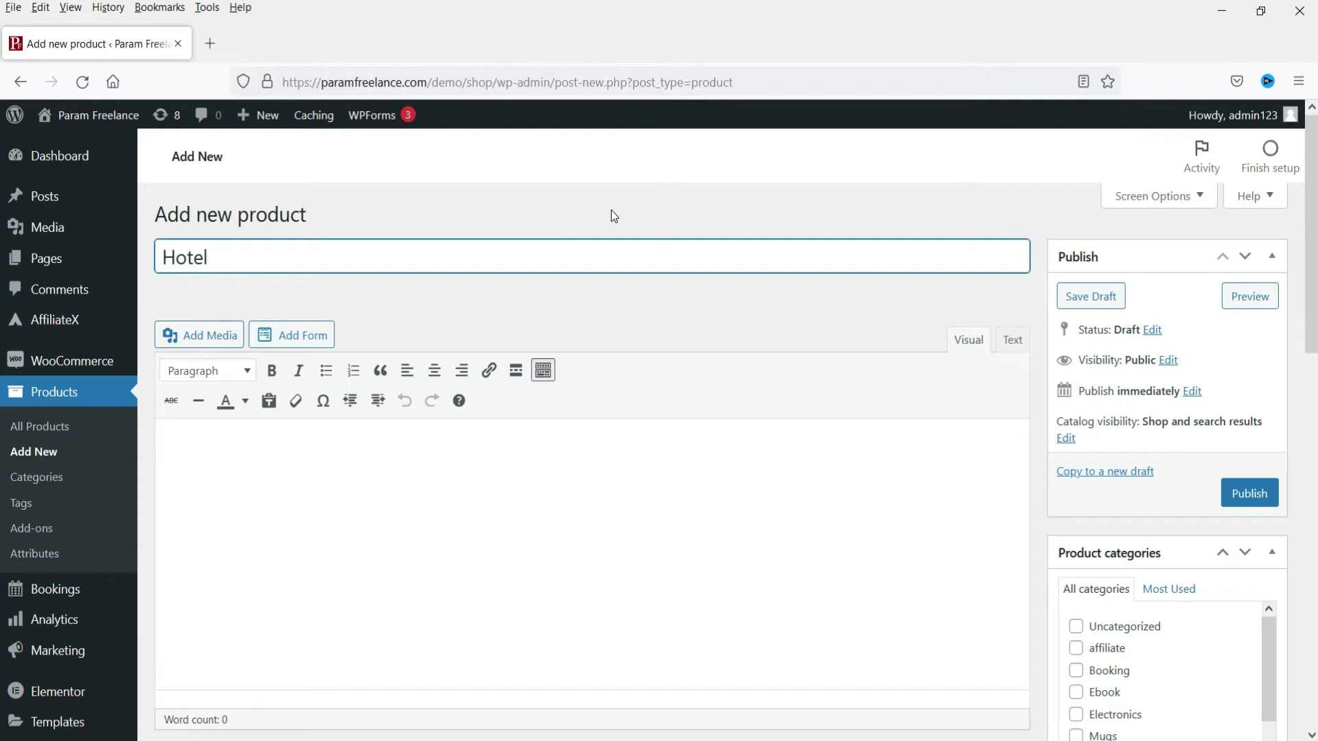
text(e)
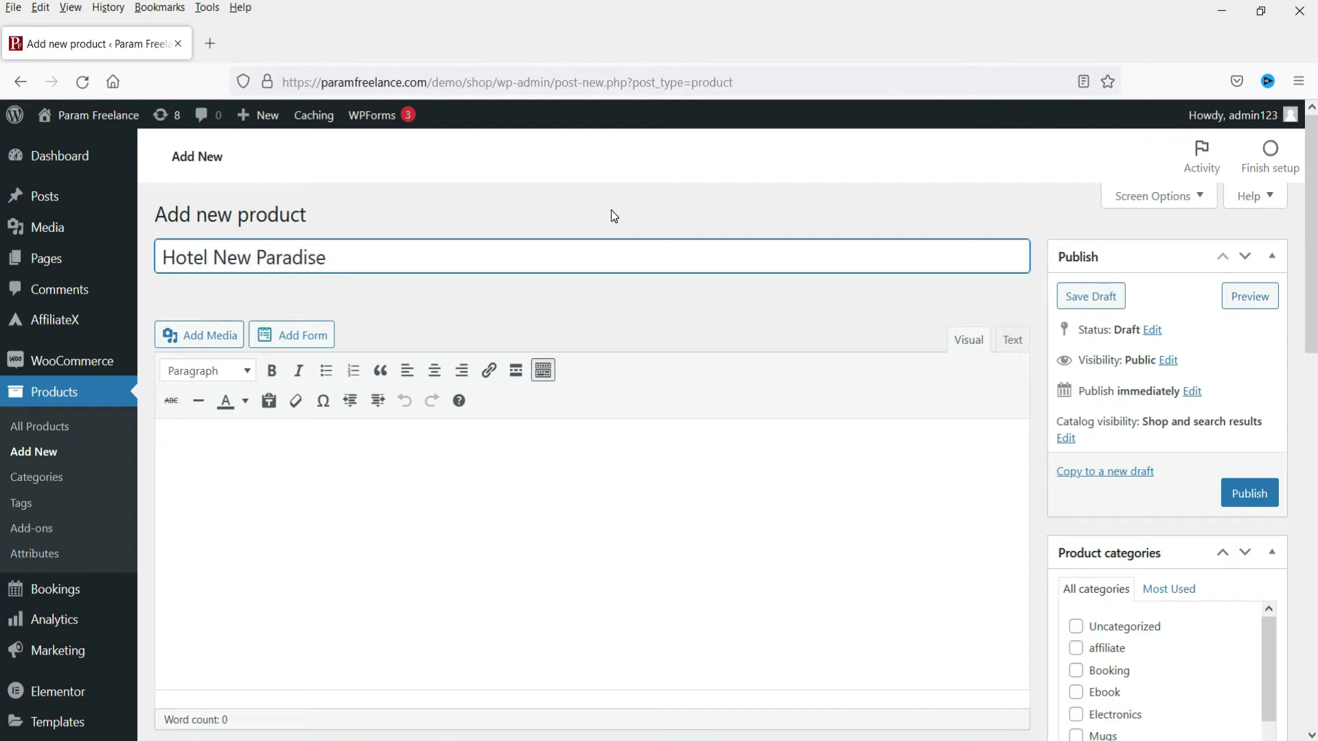
scroll(1051, 478, down, 7)
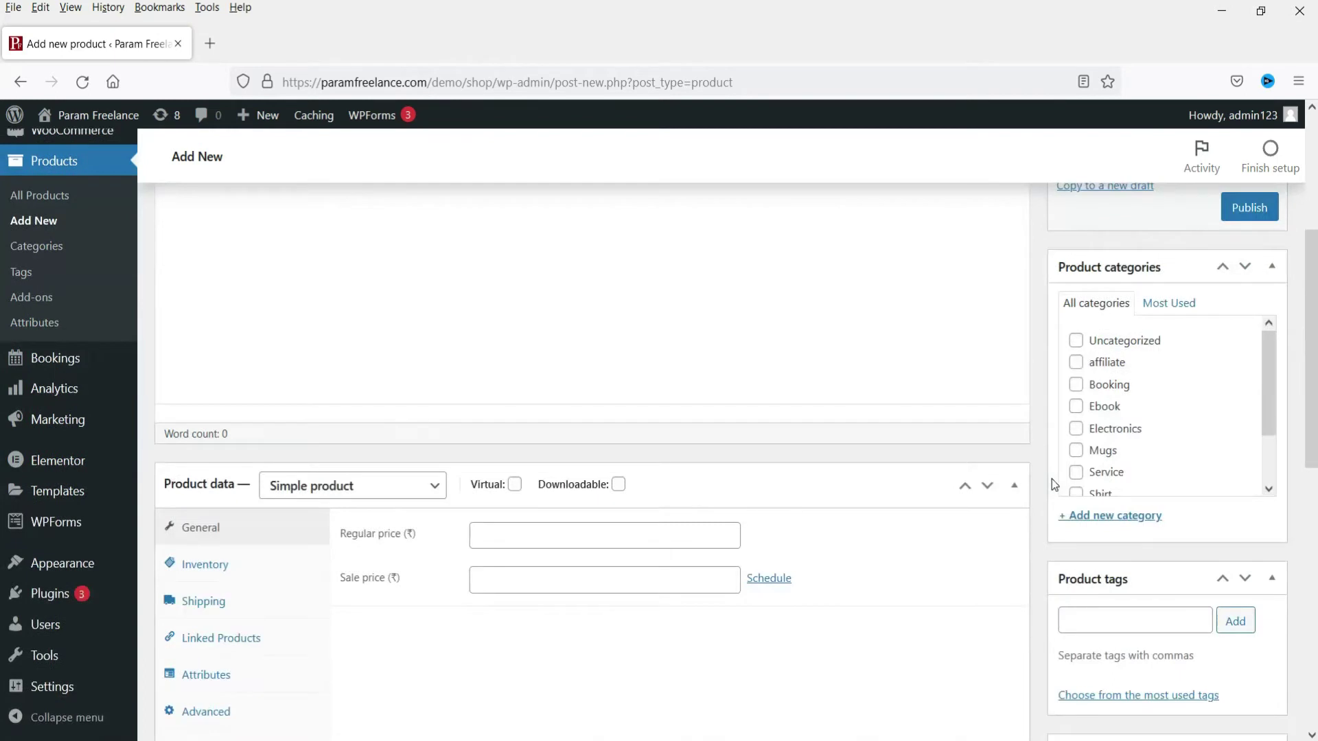
Make the product an Accommodation product with Has resources and Has persons enabled
click(364, 302)
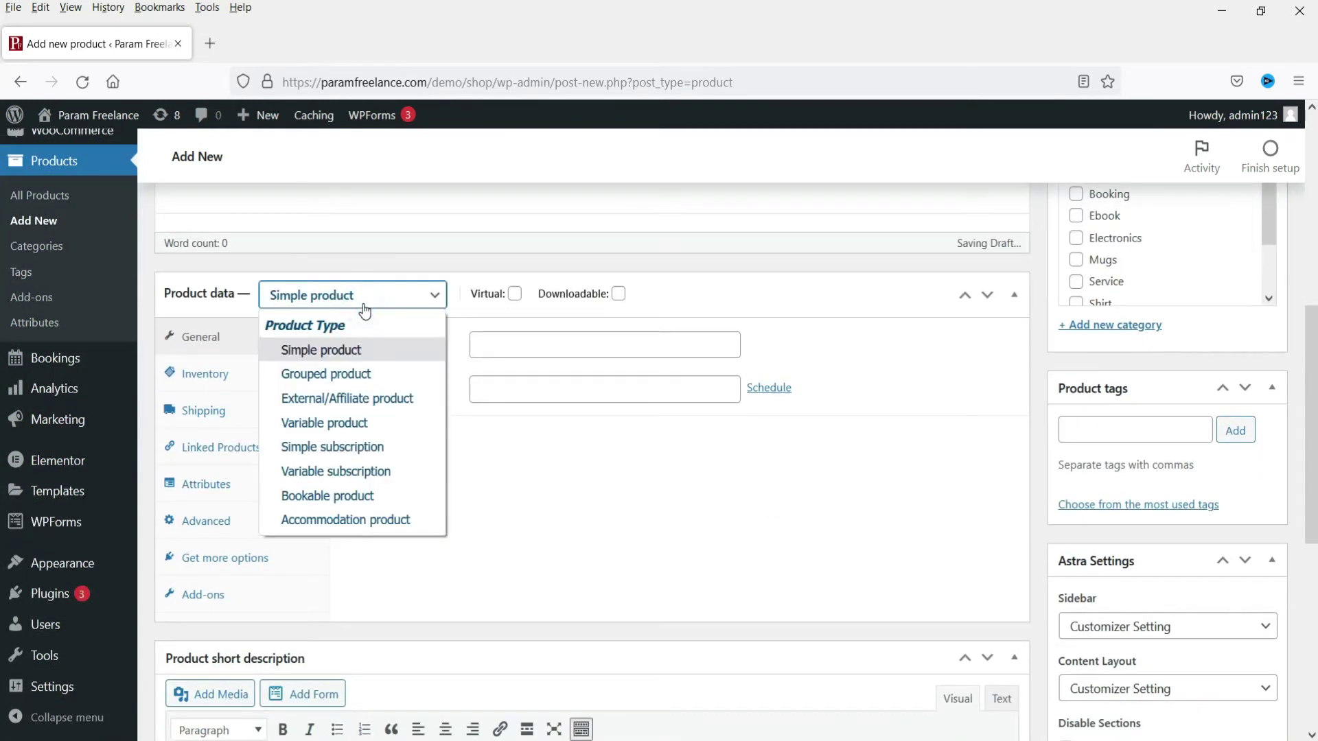
click(368, 523)
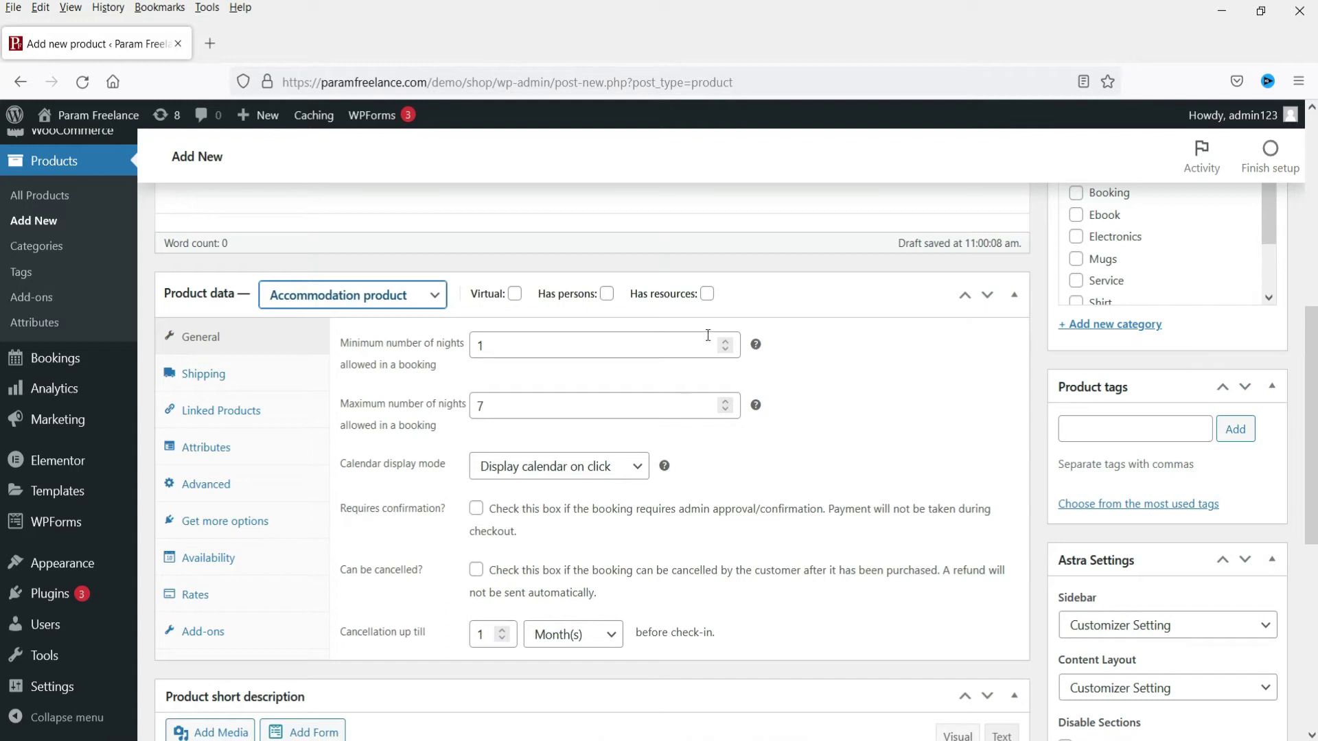
click(707, 295)
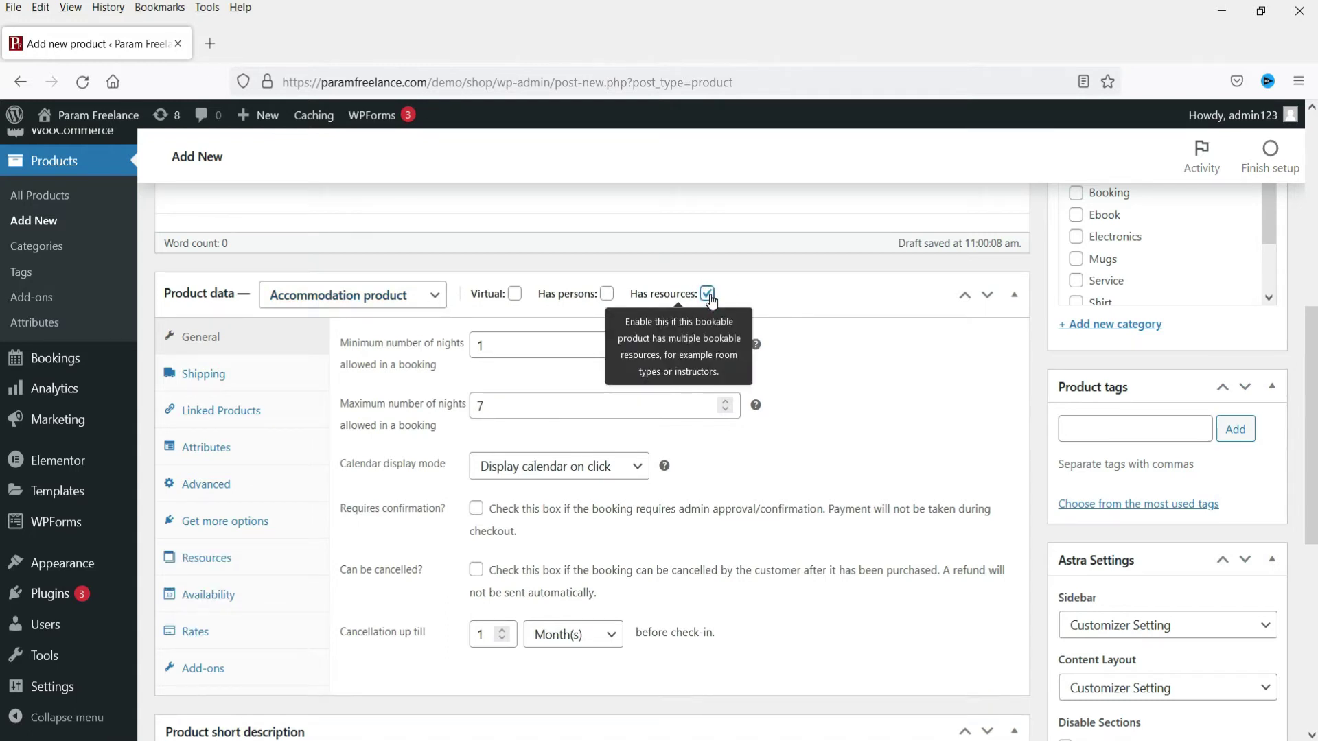
click(607, 294)
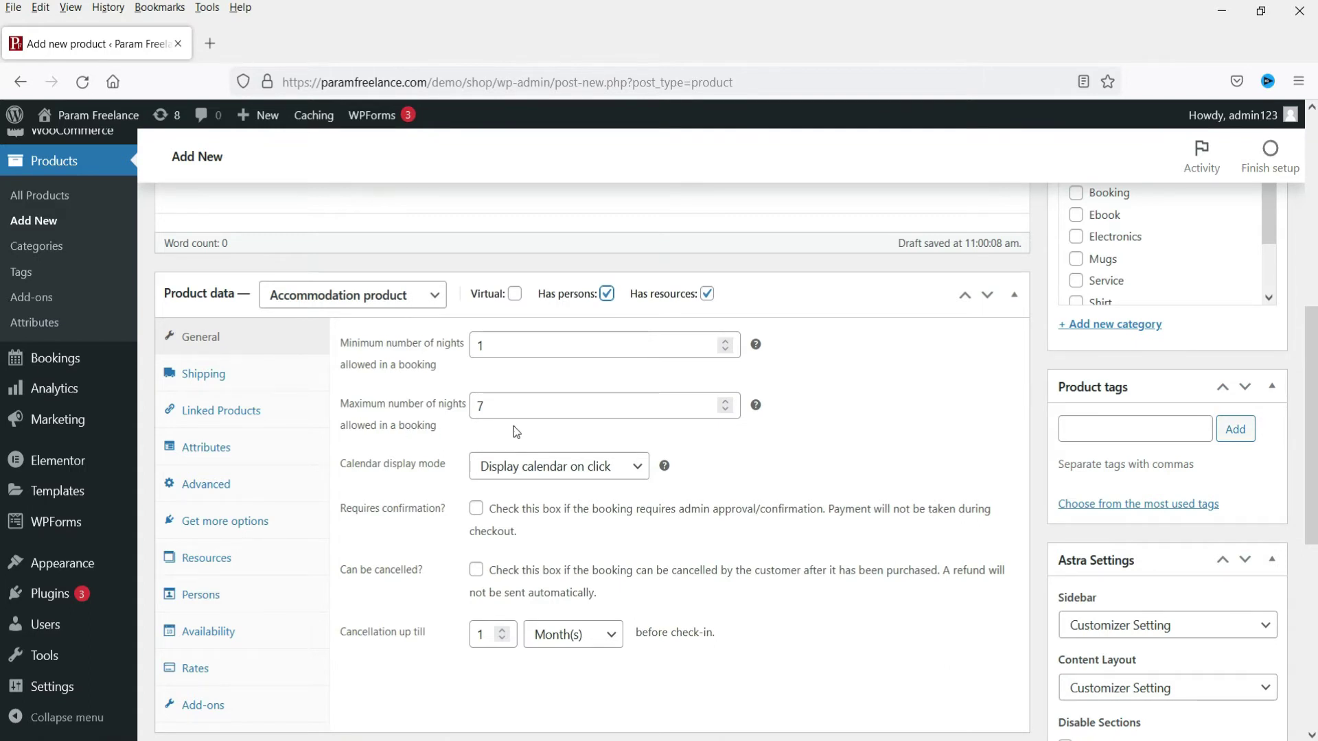
scroll(793, 467, down, 2)
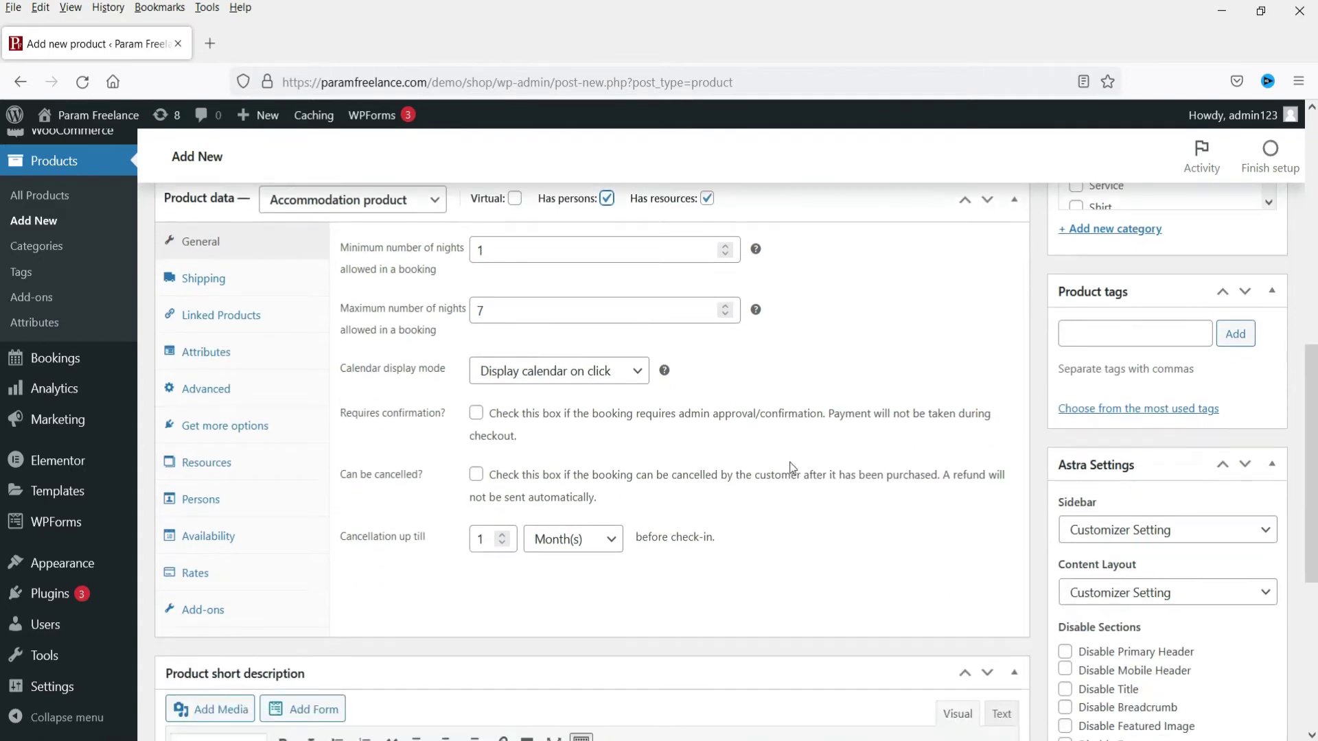
double_click(493, 307)
click(774, 397)
Allow cancellation up to 3 Day(s) before check-in
scroll(689, 369, down, 2)
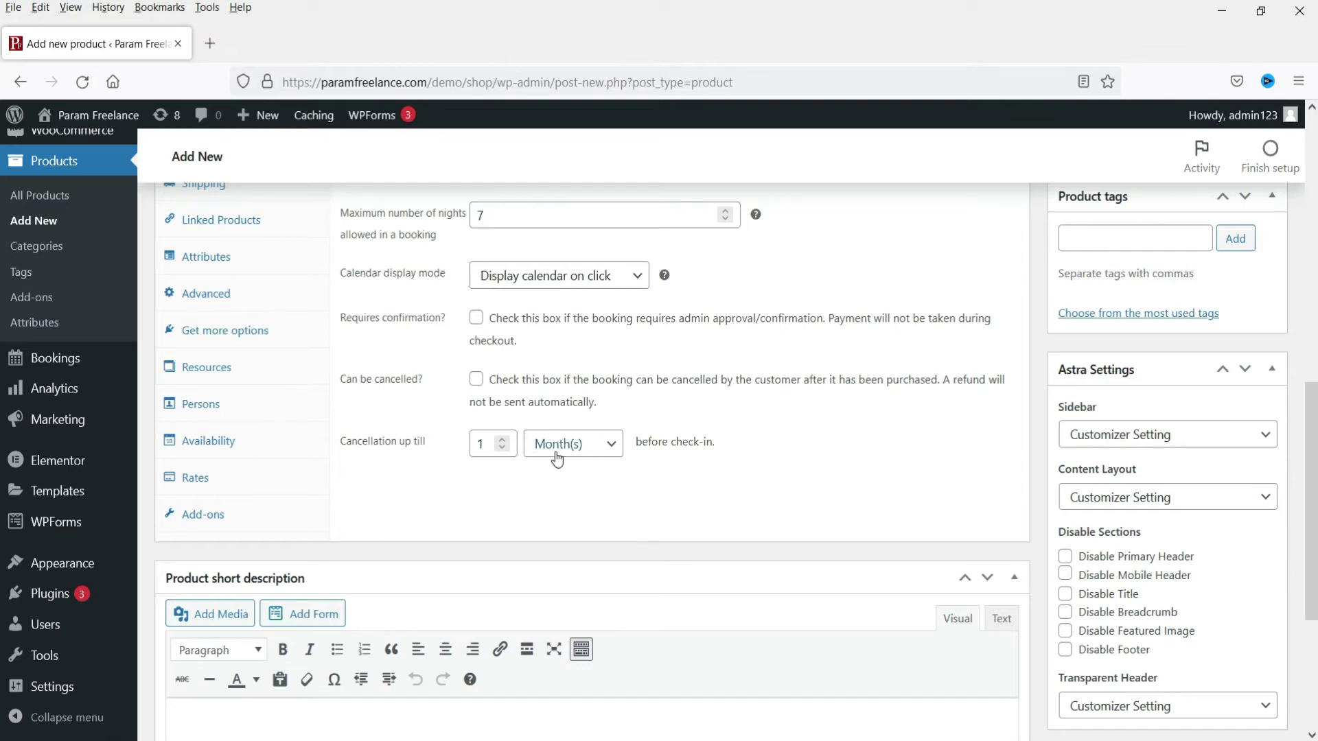
click(583, 442)
click(562, 499)
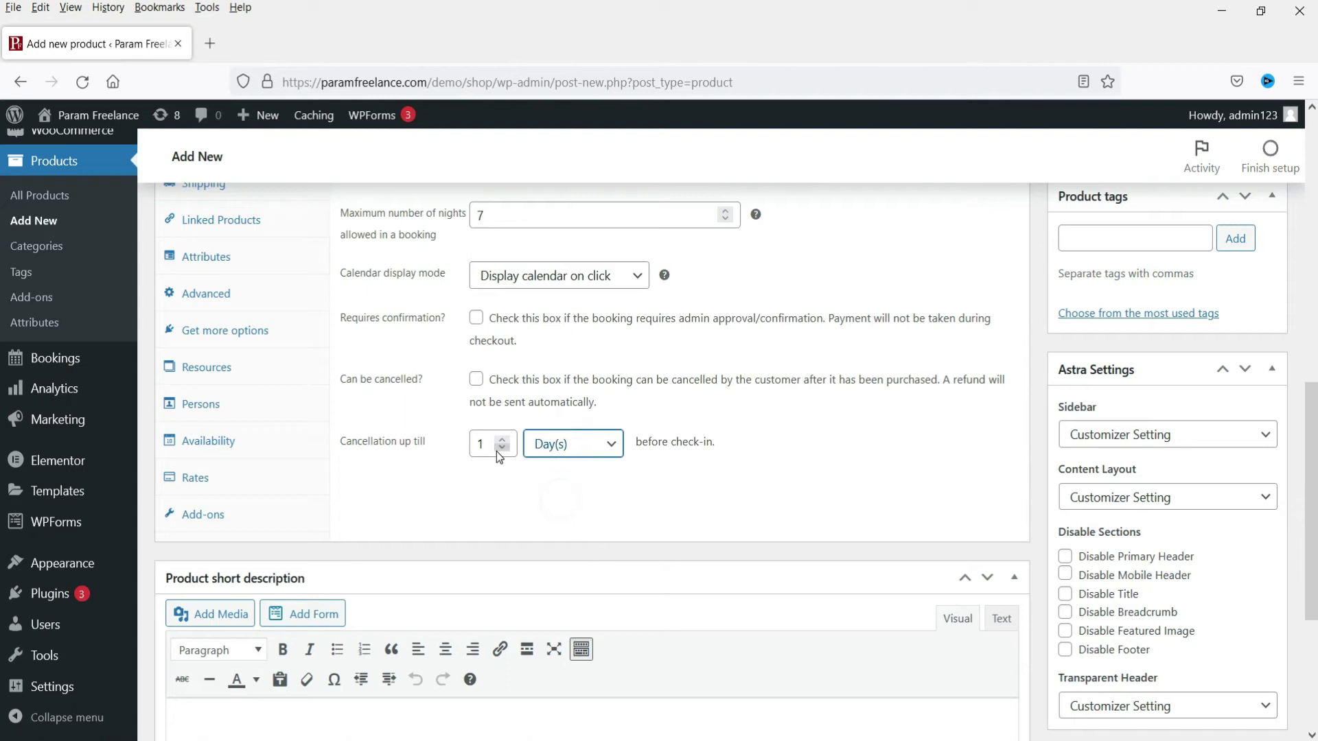
double_click(483, 443)
text(3)
scroll(323, 258, up, 3)
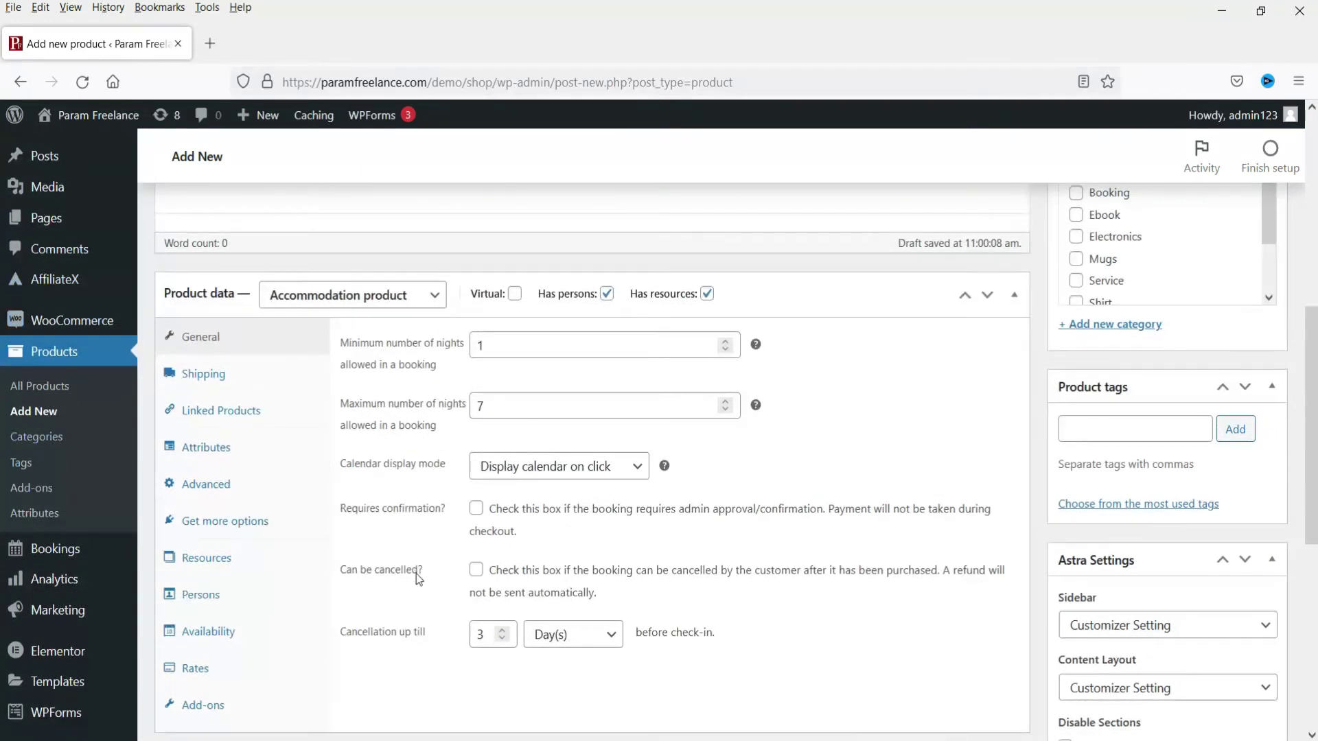
scroll(416, 573, down, 3)
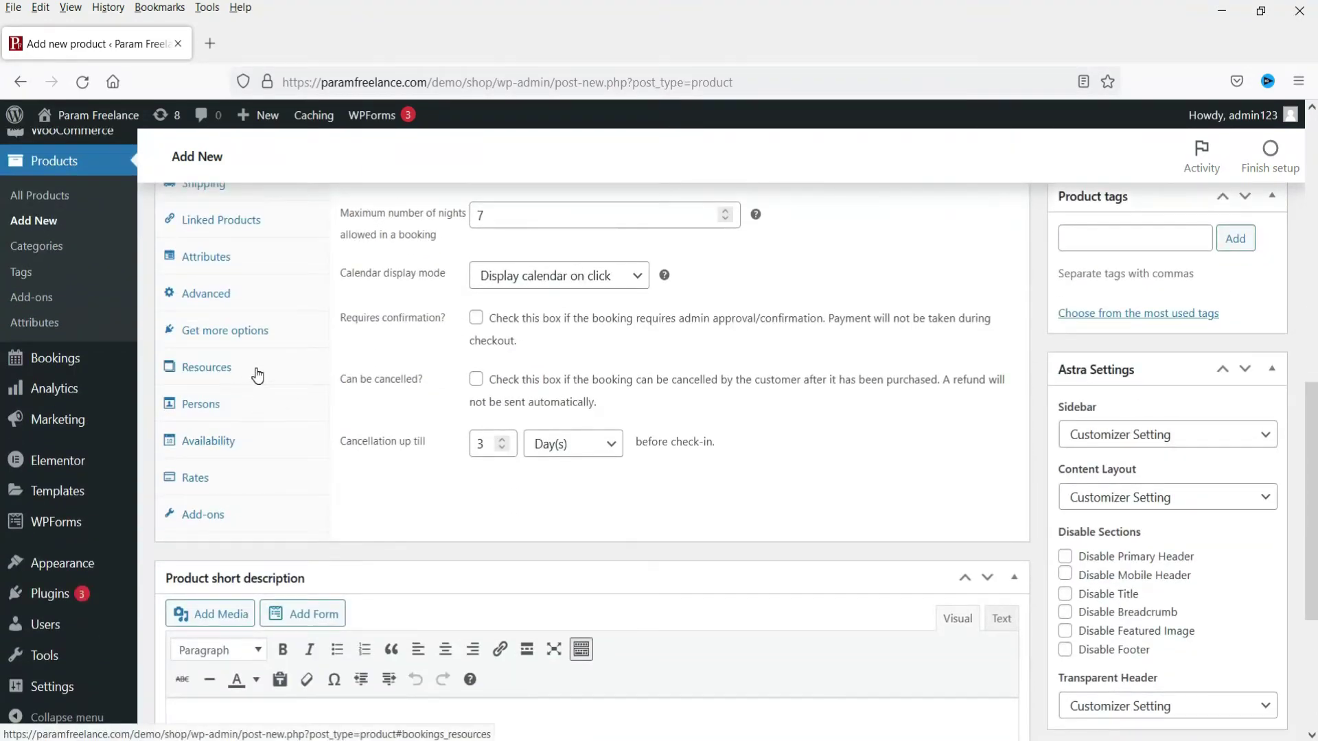
Label the resources 'Room Type' in the Resources settings
click(255, 367)
scroll(923, 477, up, 2)
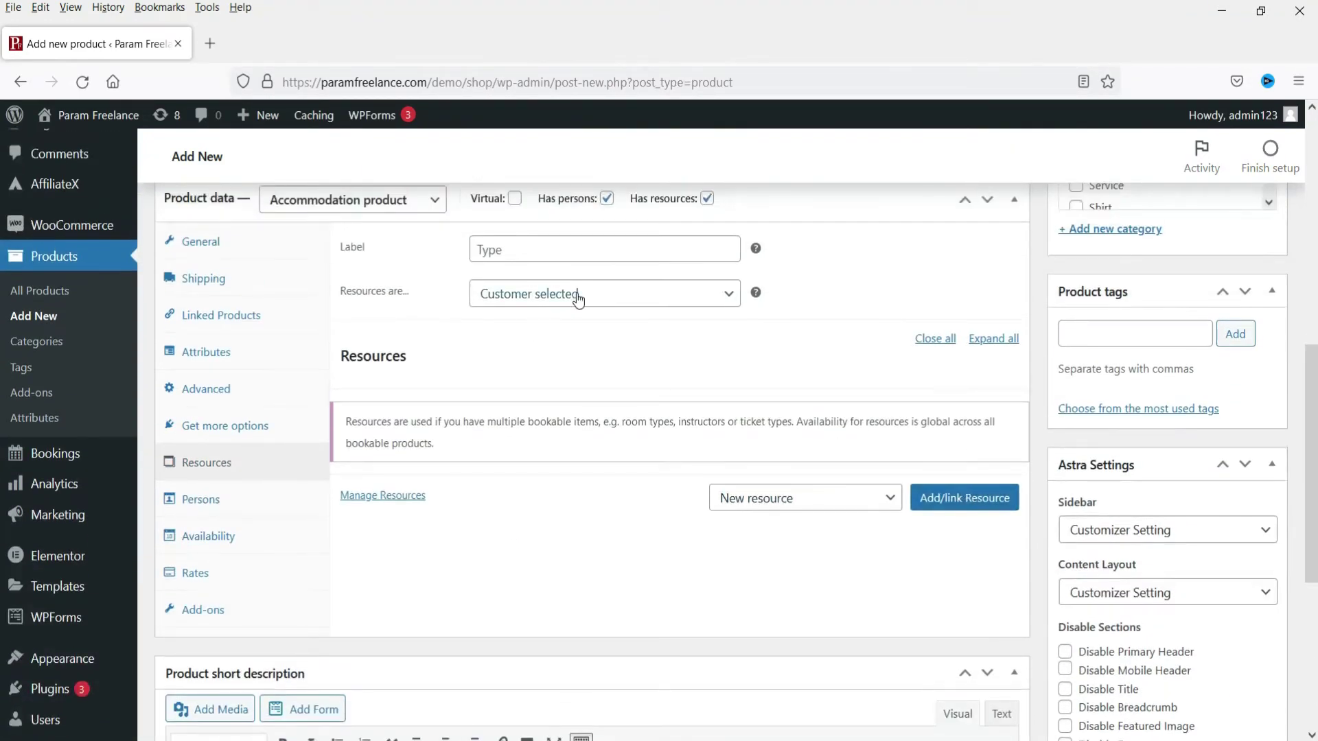
click(551, 252)
text(R)
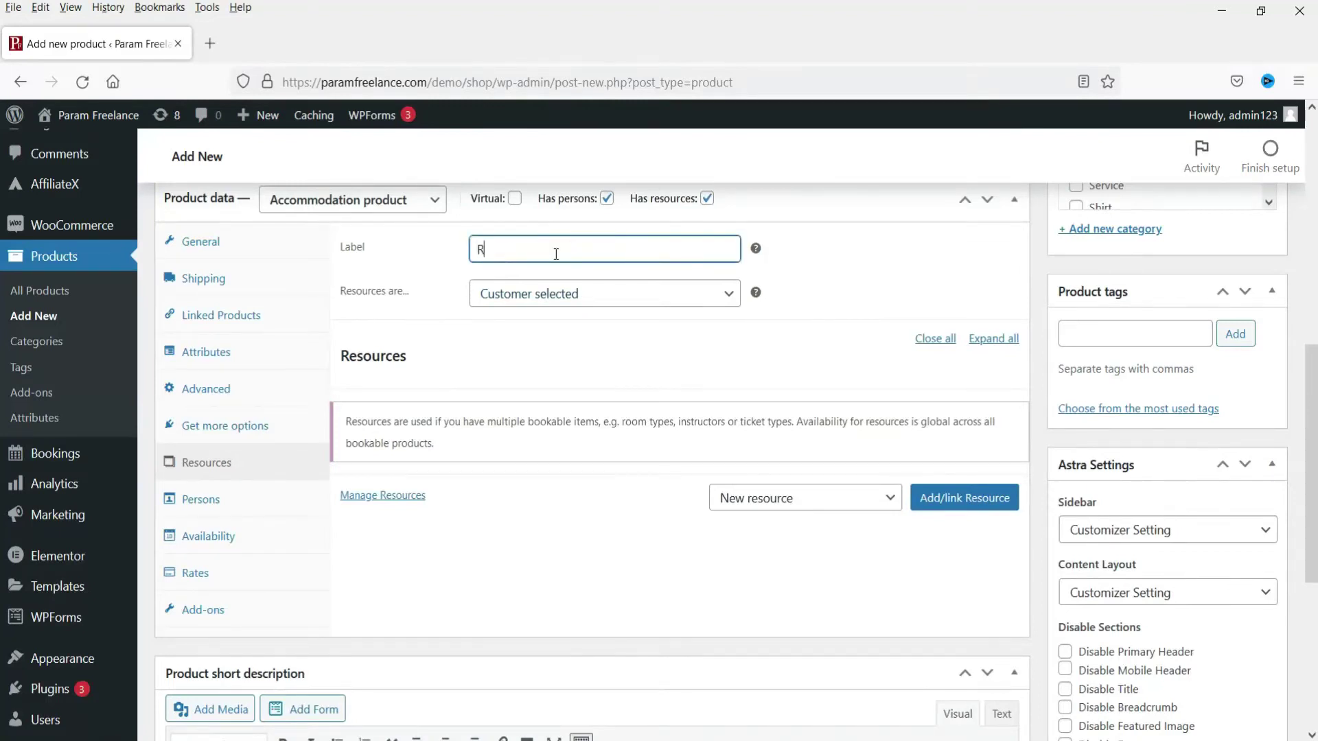
text(oom)
click(542, 272)
Add three room resources: Budget Small Room, Delux 1 and Super Delux
click(964, 505)
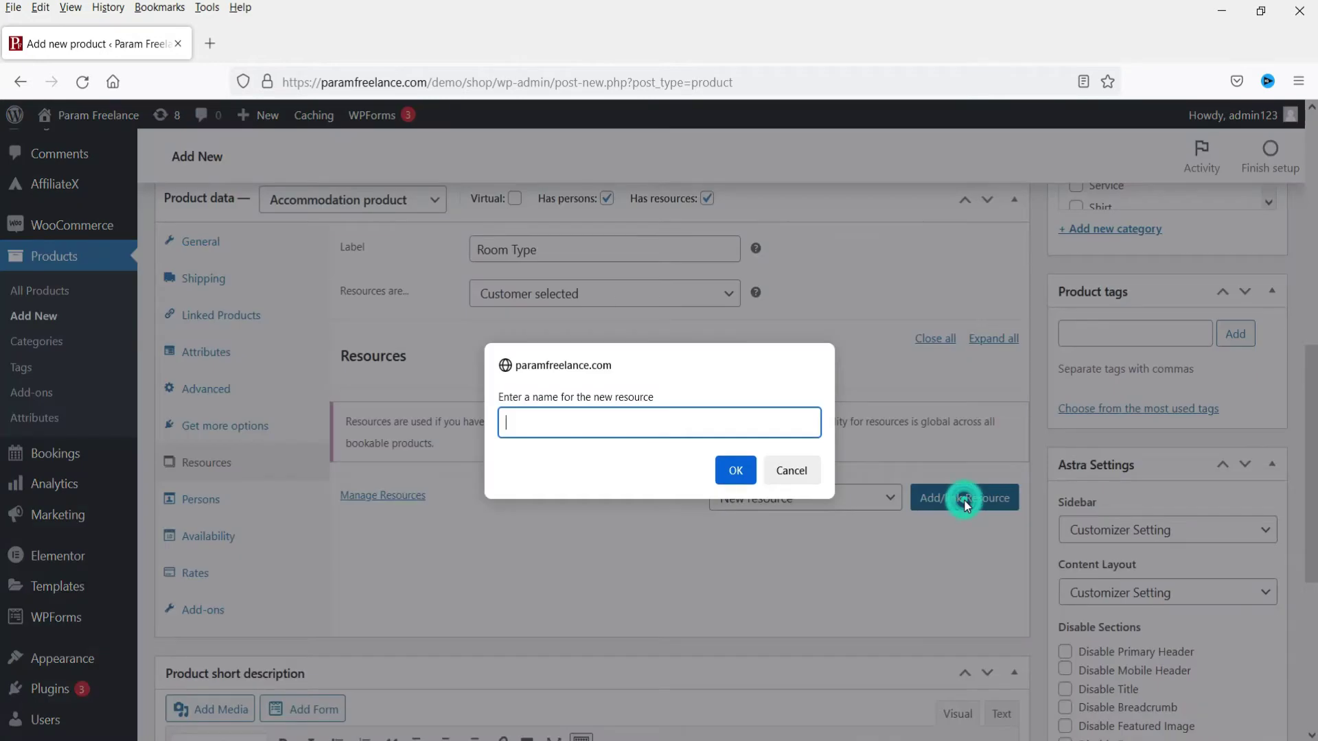
text(Budget Small Room)
click(731, 472)
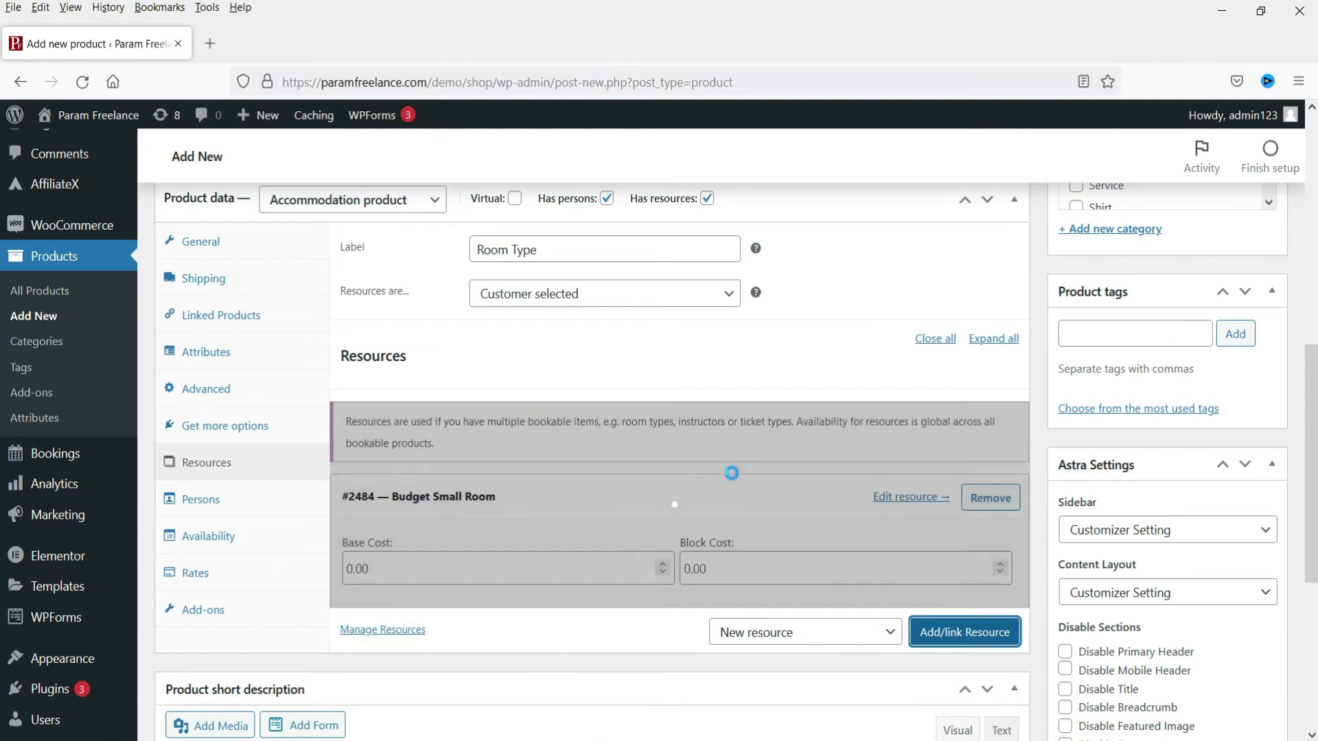
click(971, 630)
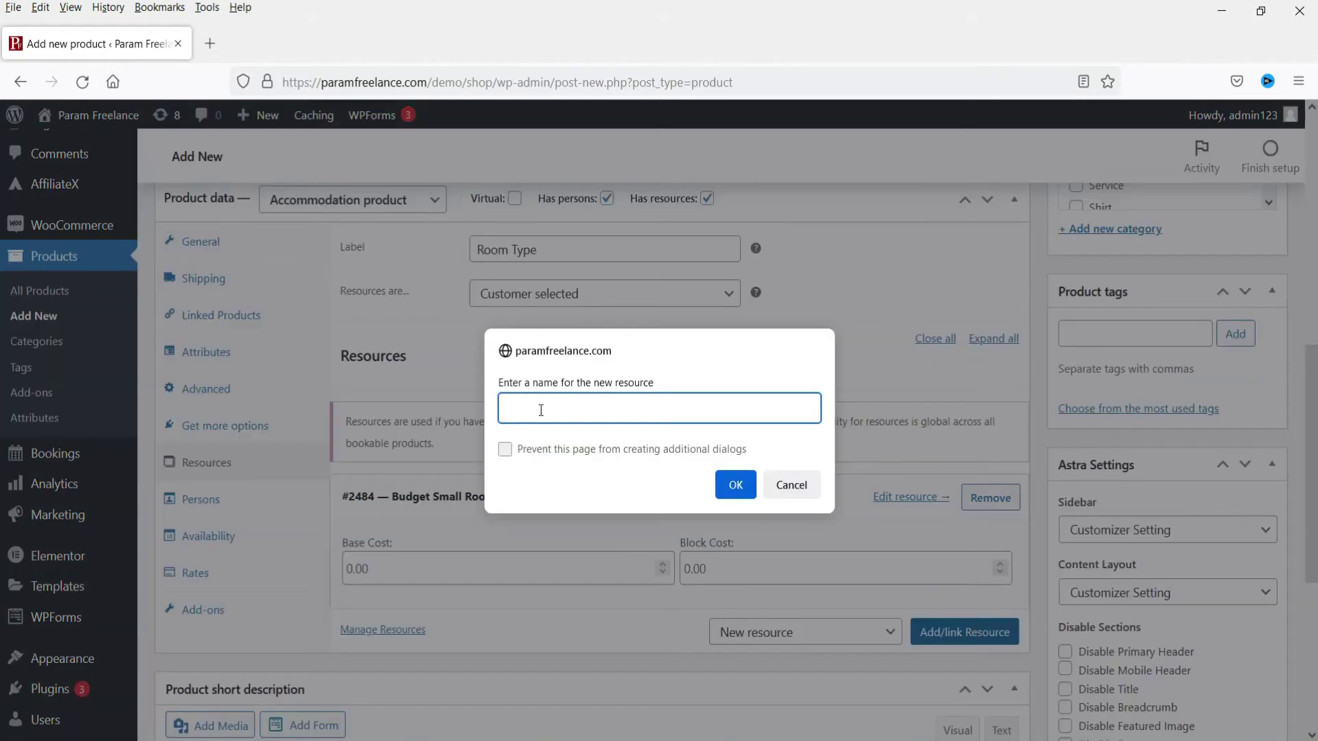
text(Delux )
text(R)
click(735, 484)
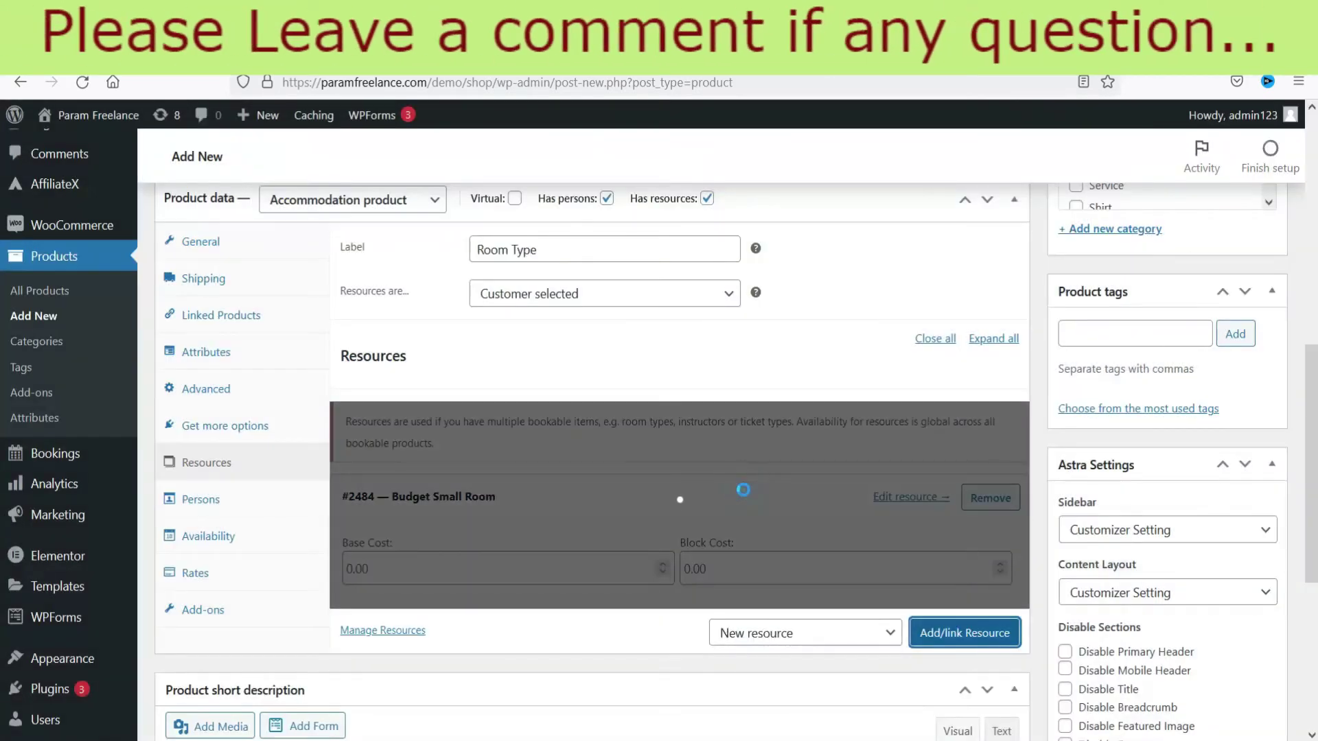
scroll(727, 508, down, 3)
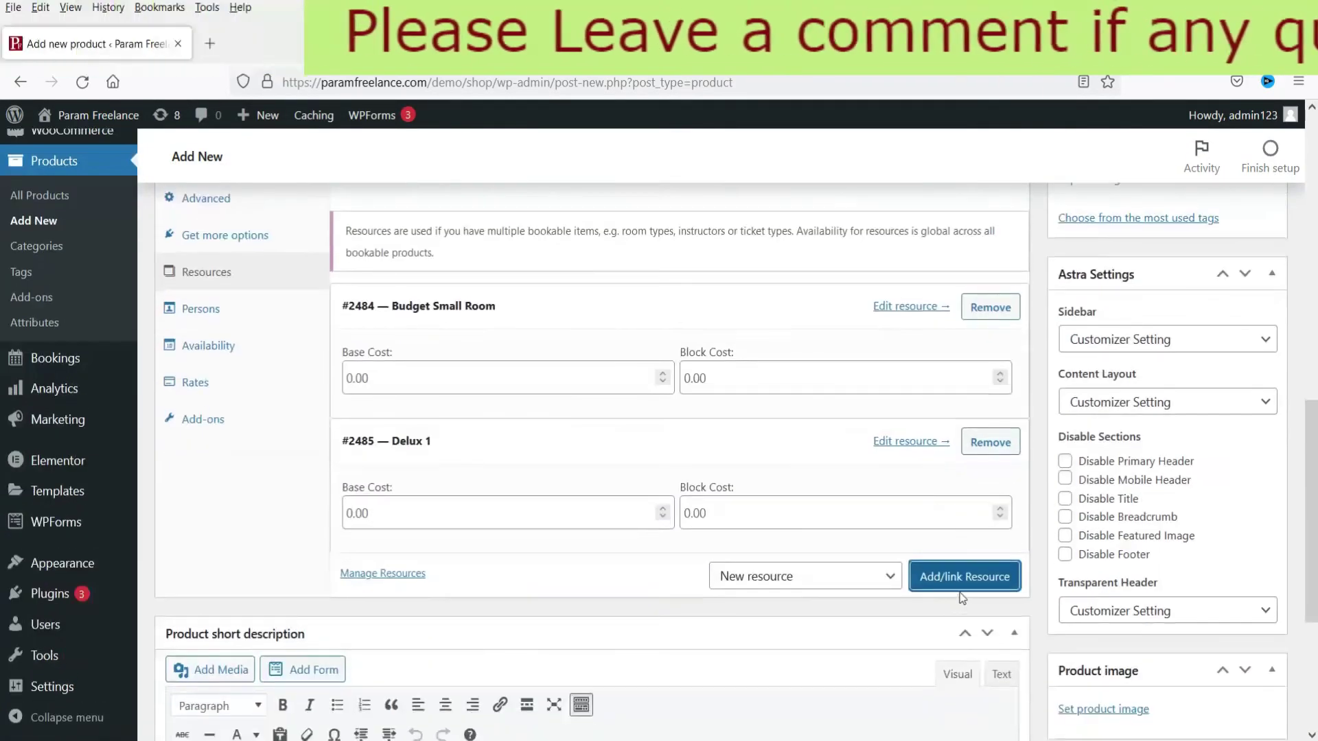
click(964, 576)
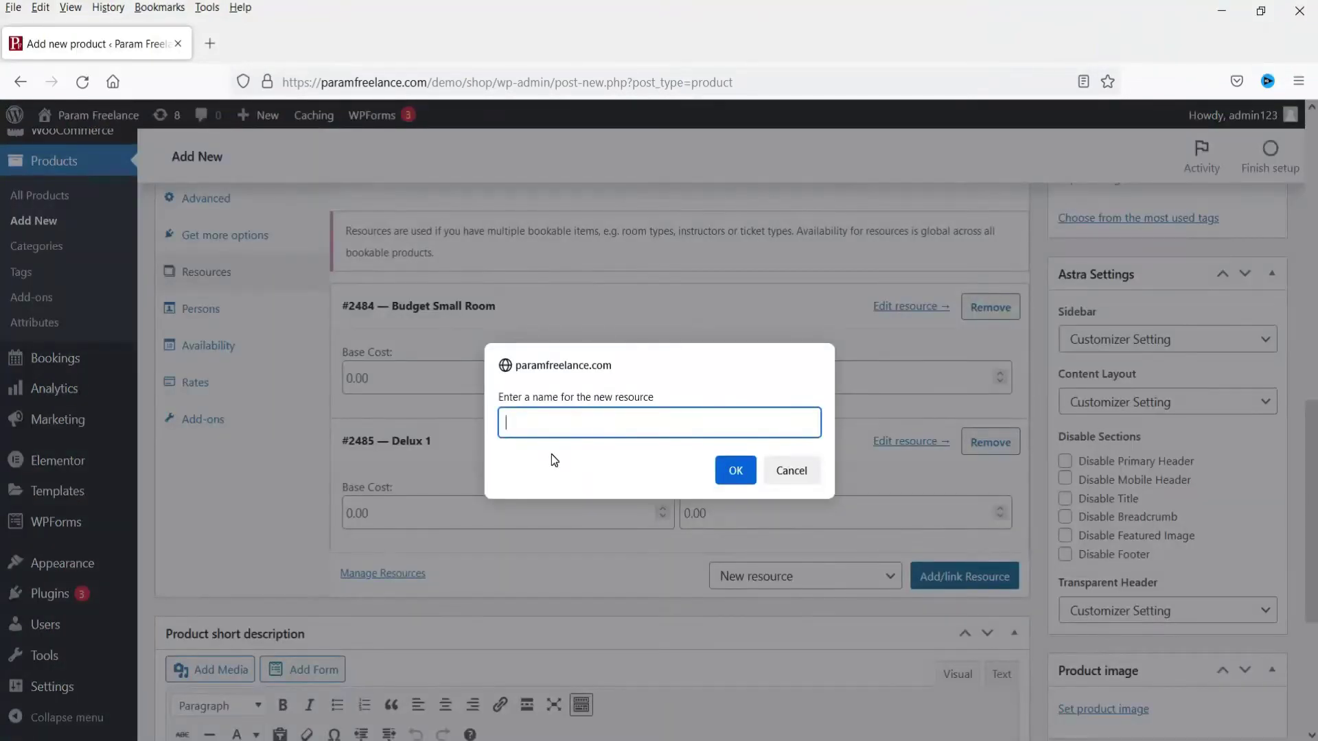
text(Super Delux)
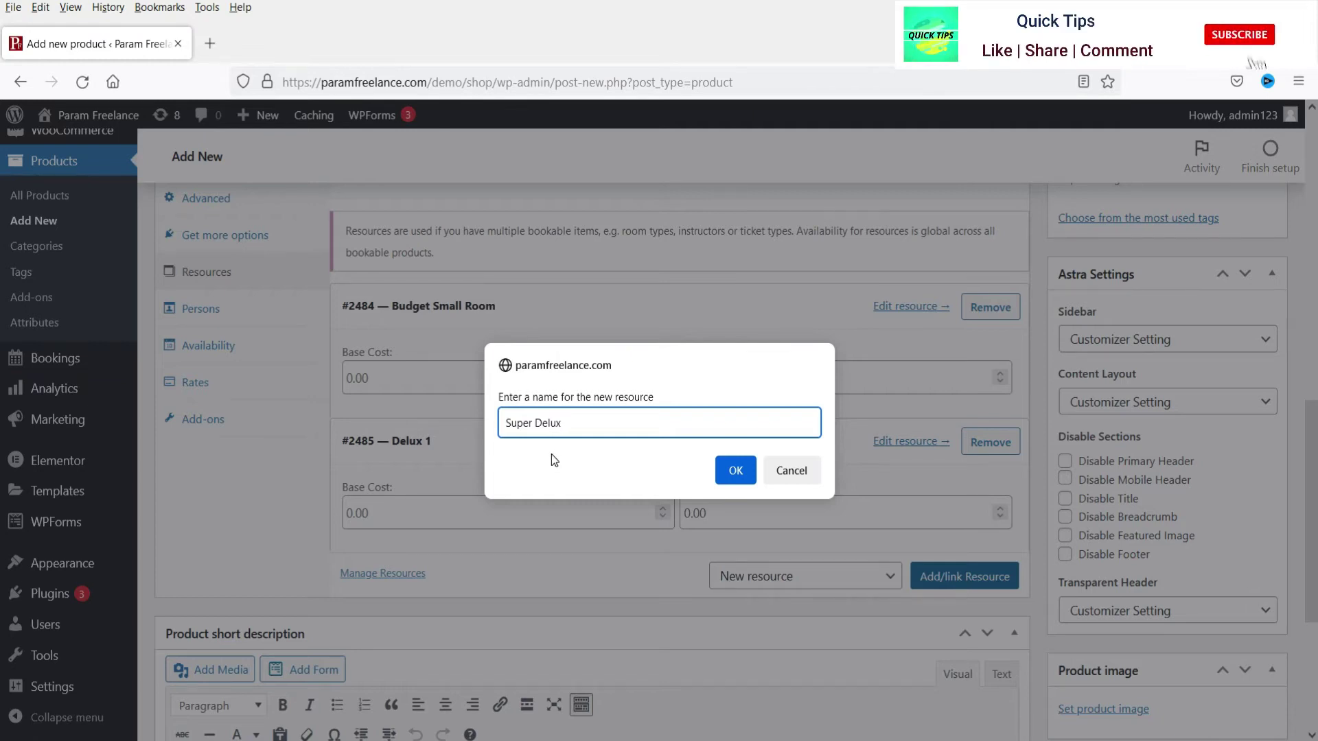
key(Return)
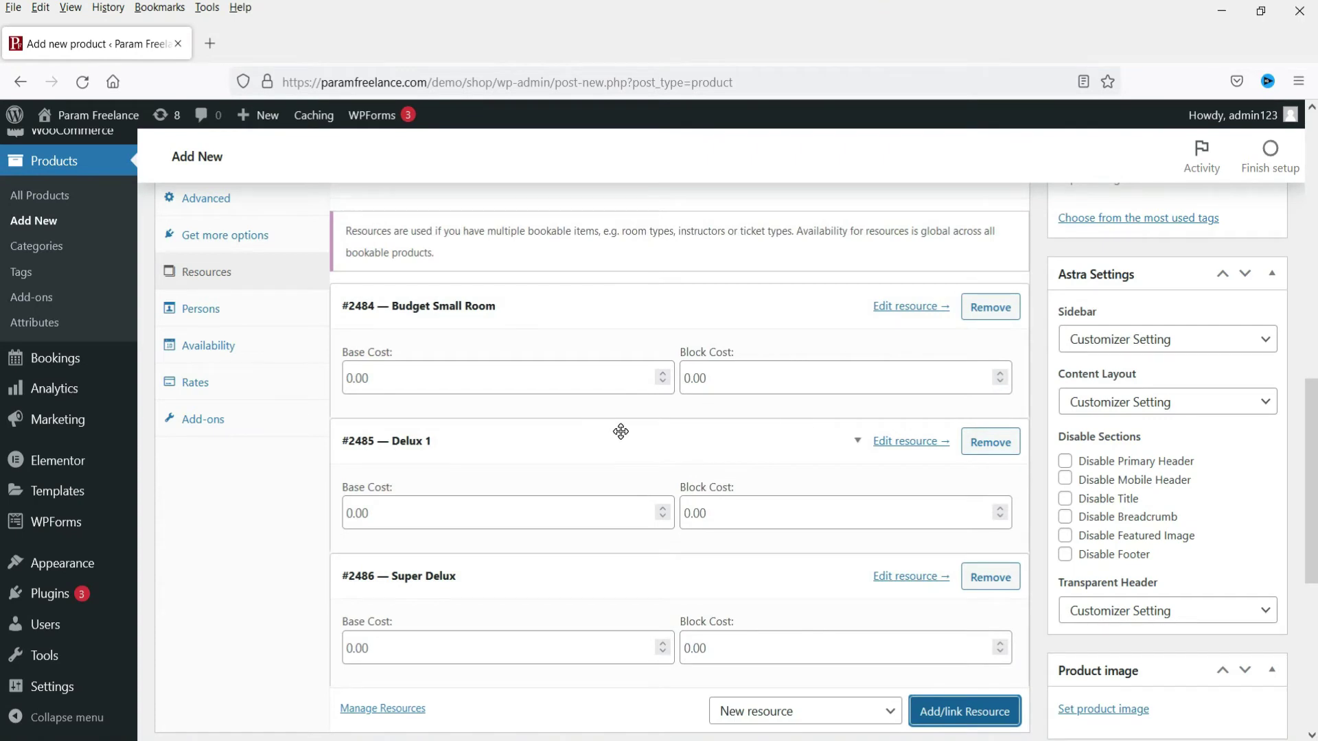
Raise Max persons to 4, keeping Min persons at 1
click(200, 308)
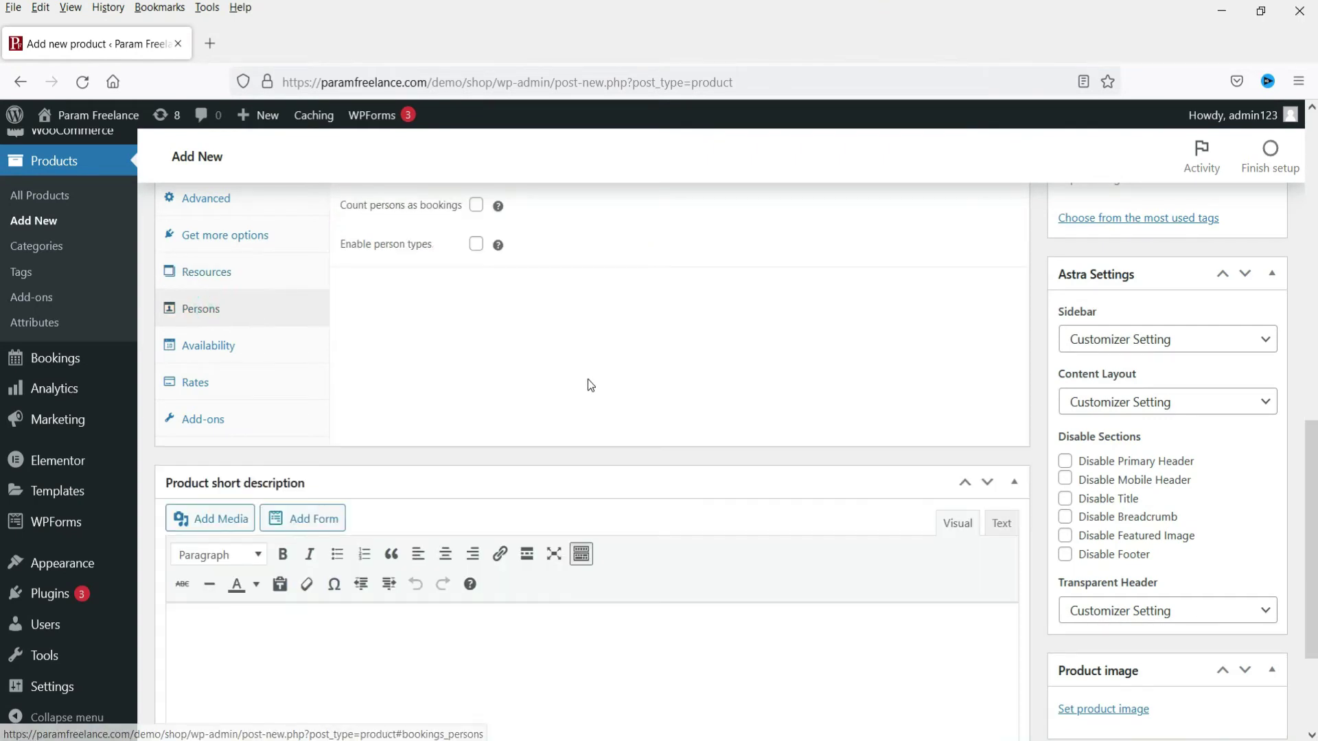
scroll(590, 385, up, 5)
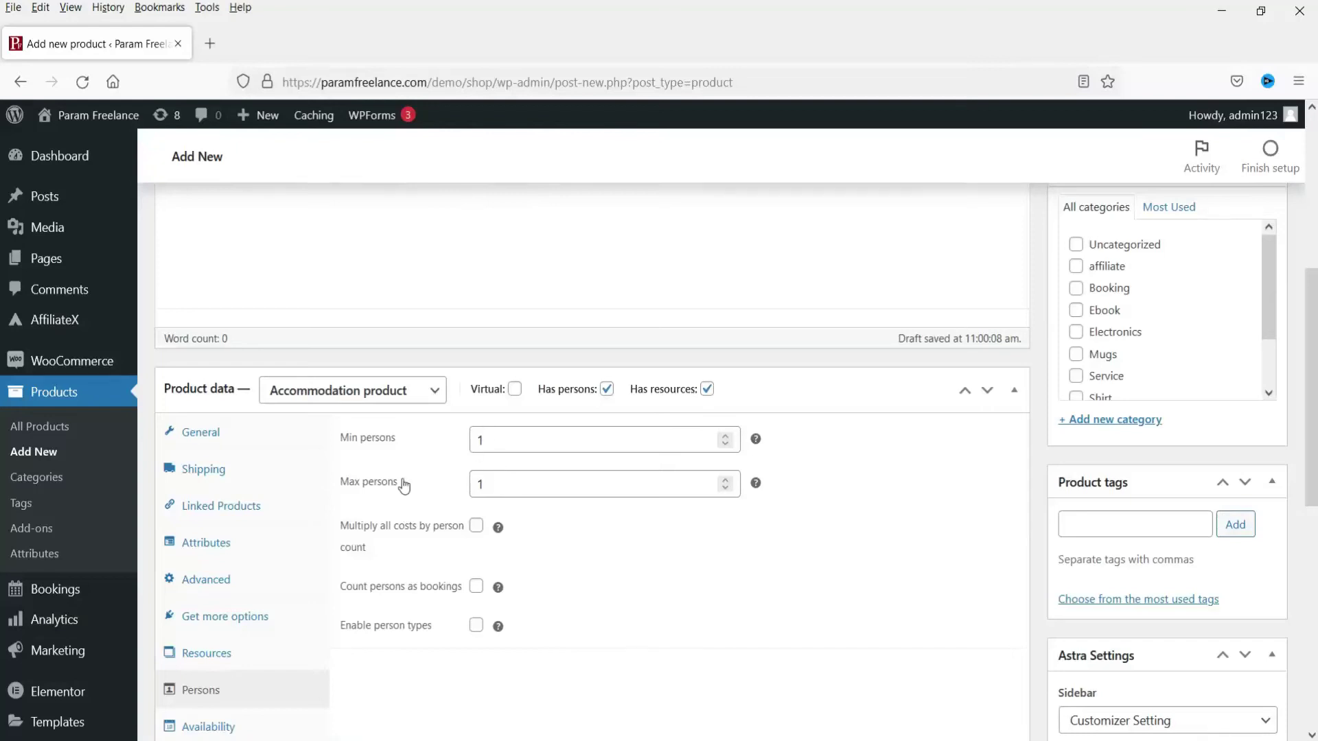
click(724, 479)
click(725, 479)
click(724, 479)
In the Availability settings, keep 1 room with bookings starting 0 months ahead
scroll(716, 522, down, 4)
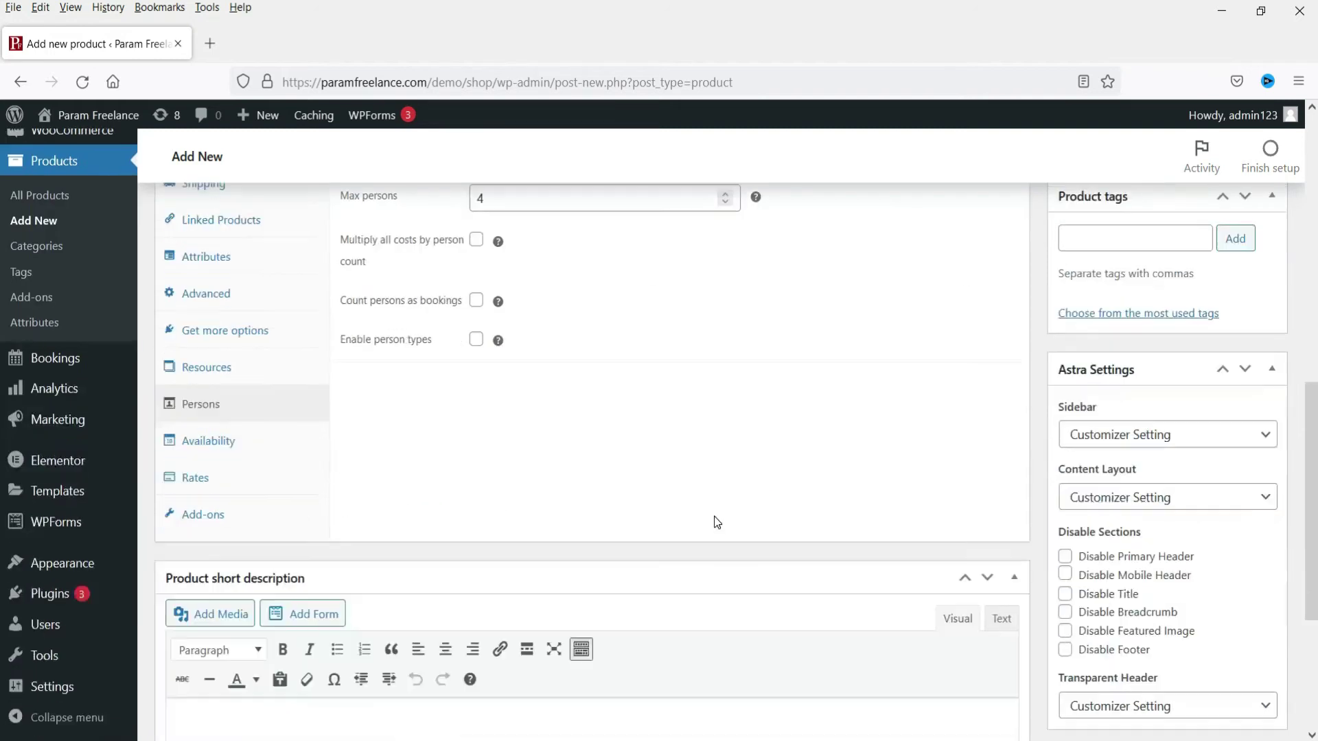
click(252, 447)
scroll(773, 450, up, 3)
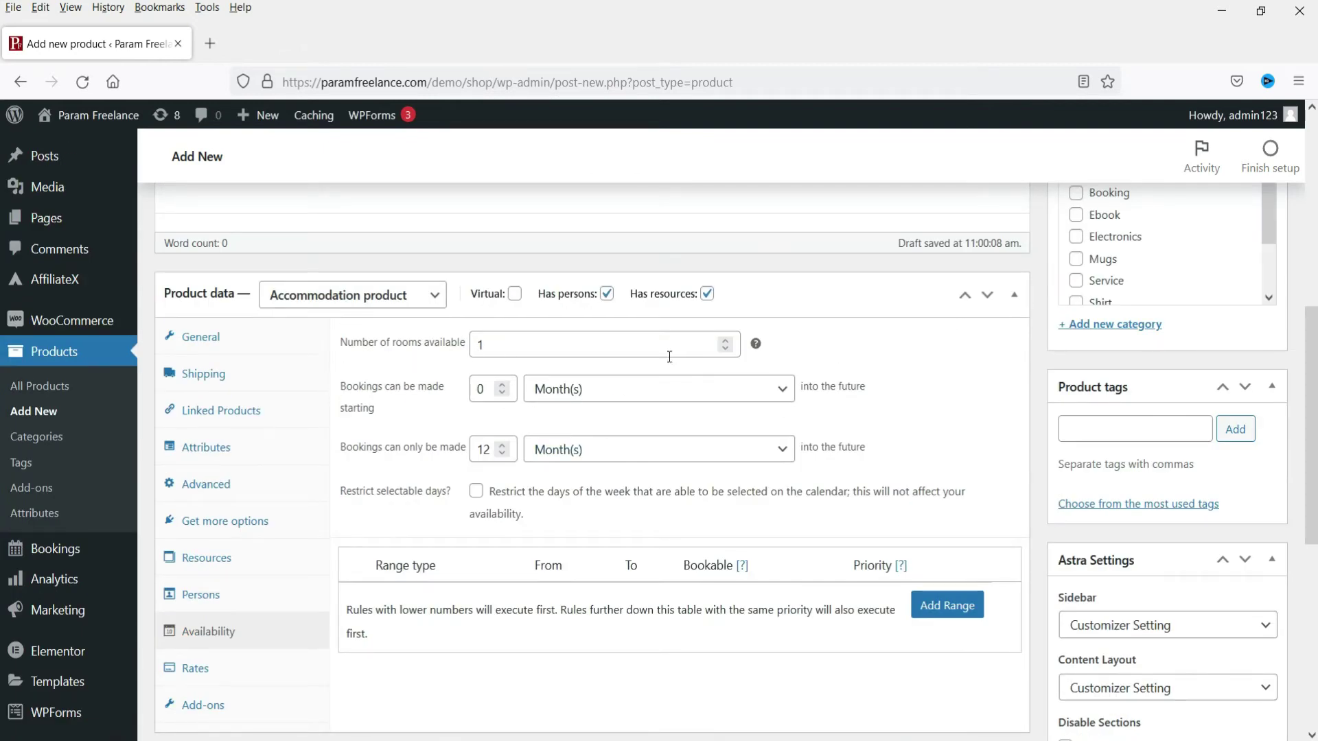
double_click(485, 345)
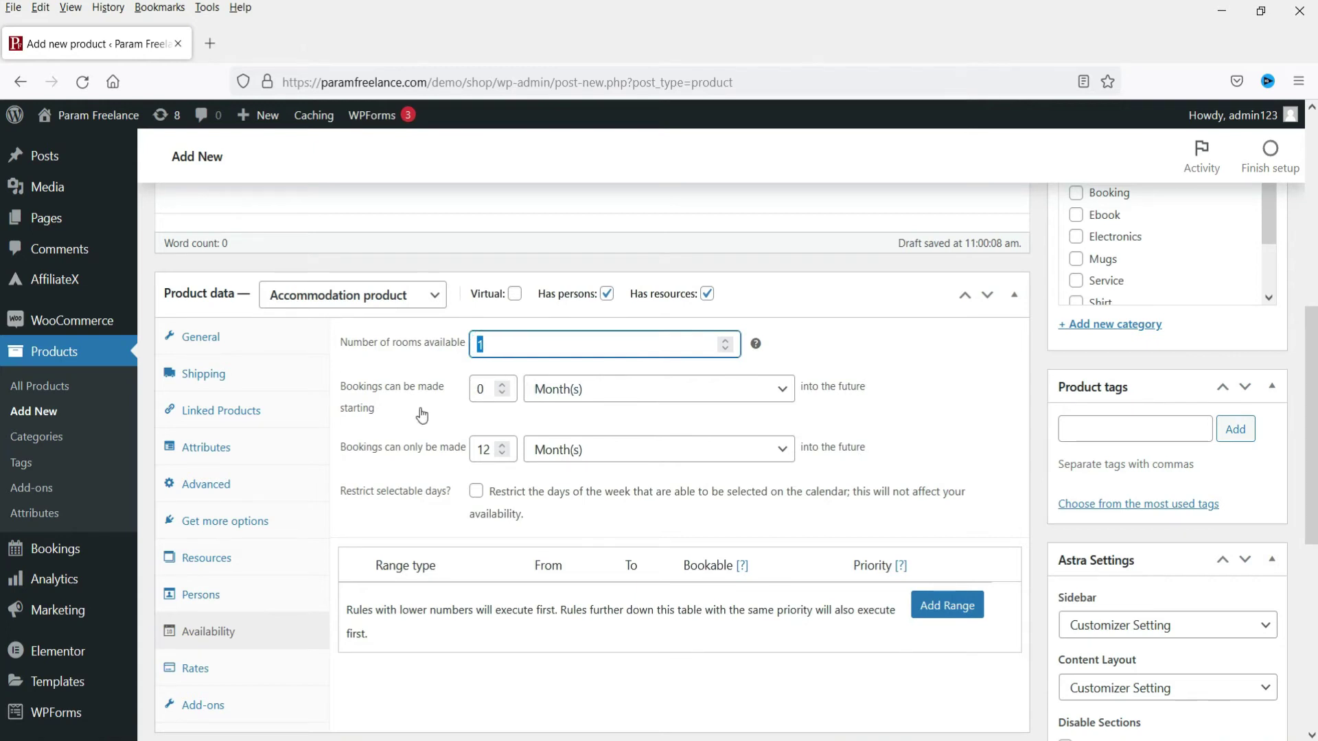
key(Tab)
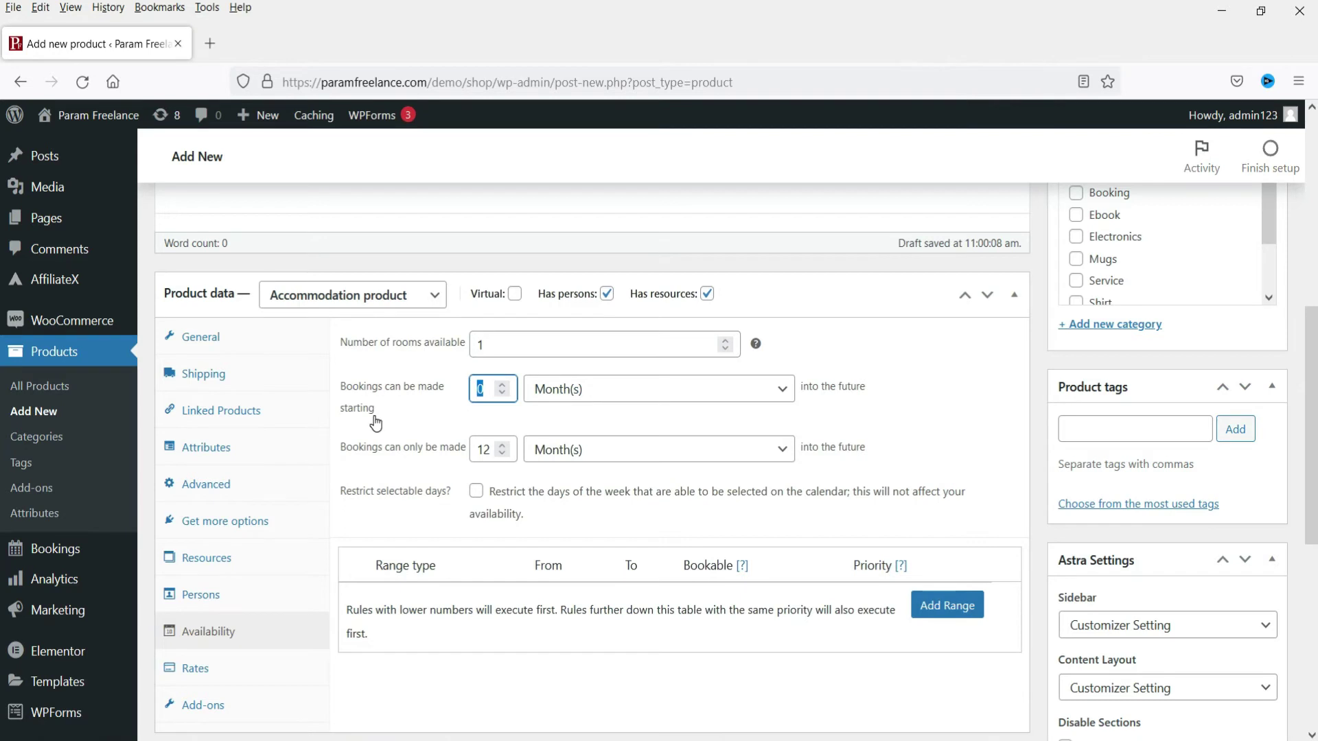
click(554, 424)
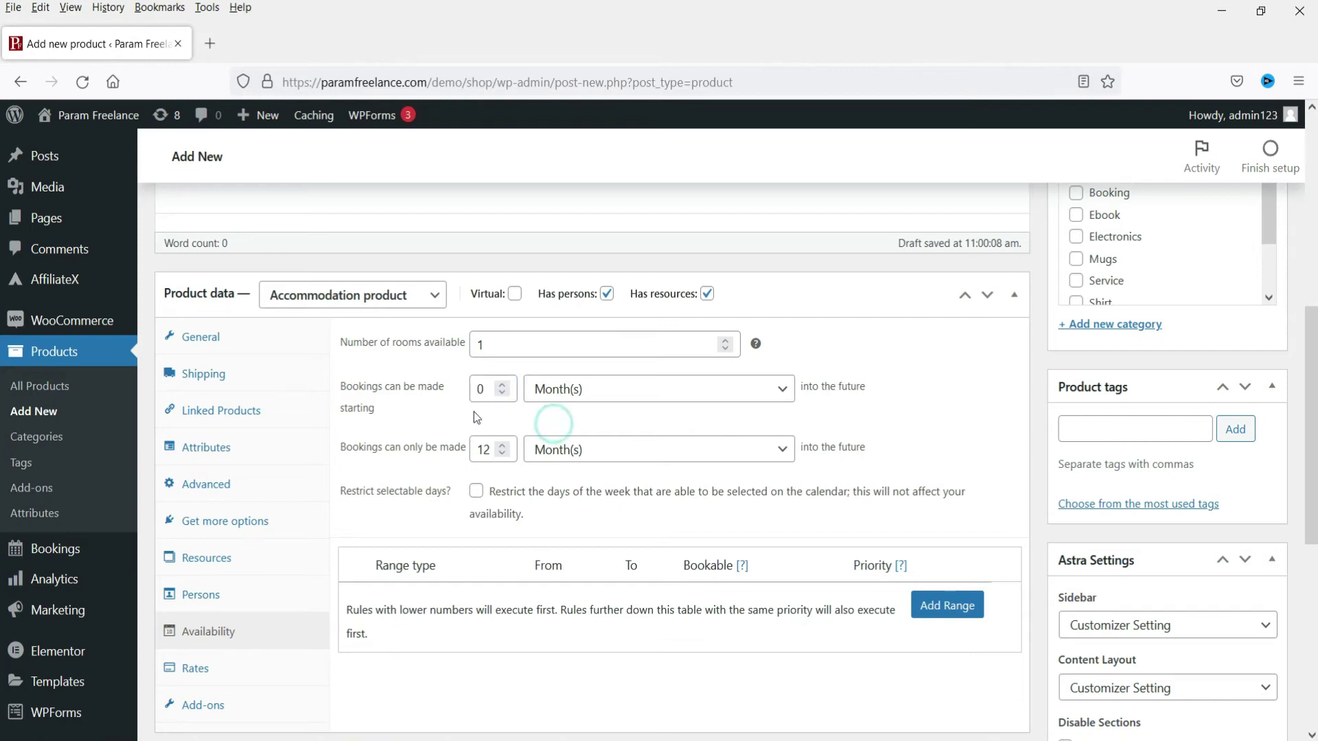
Set the furthest booking limit to 30 Day(s) into the future
double_click(486, 449)
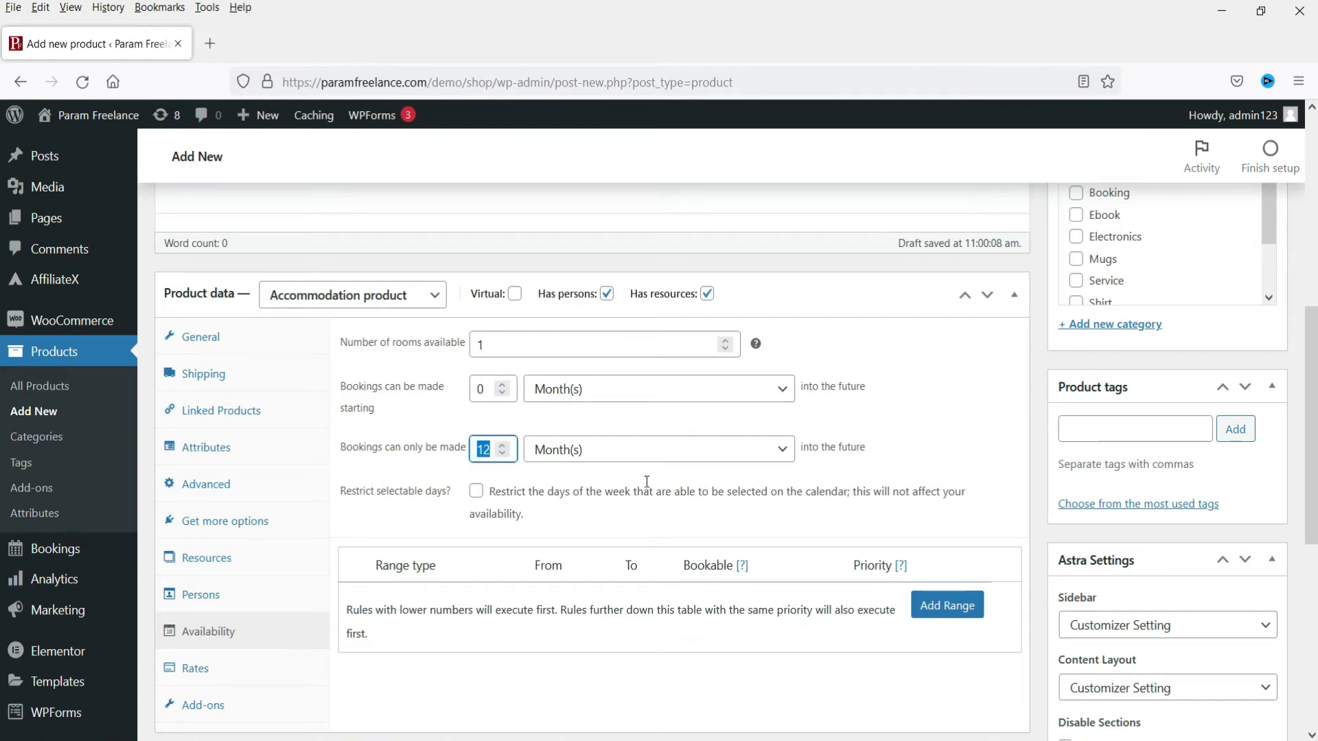
click(645, 453)
click(612, 531)
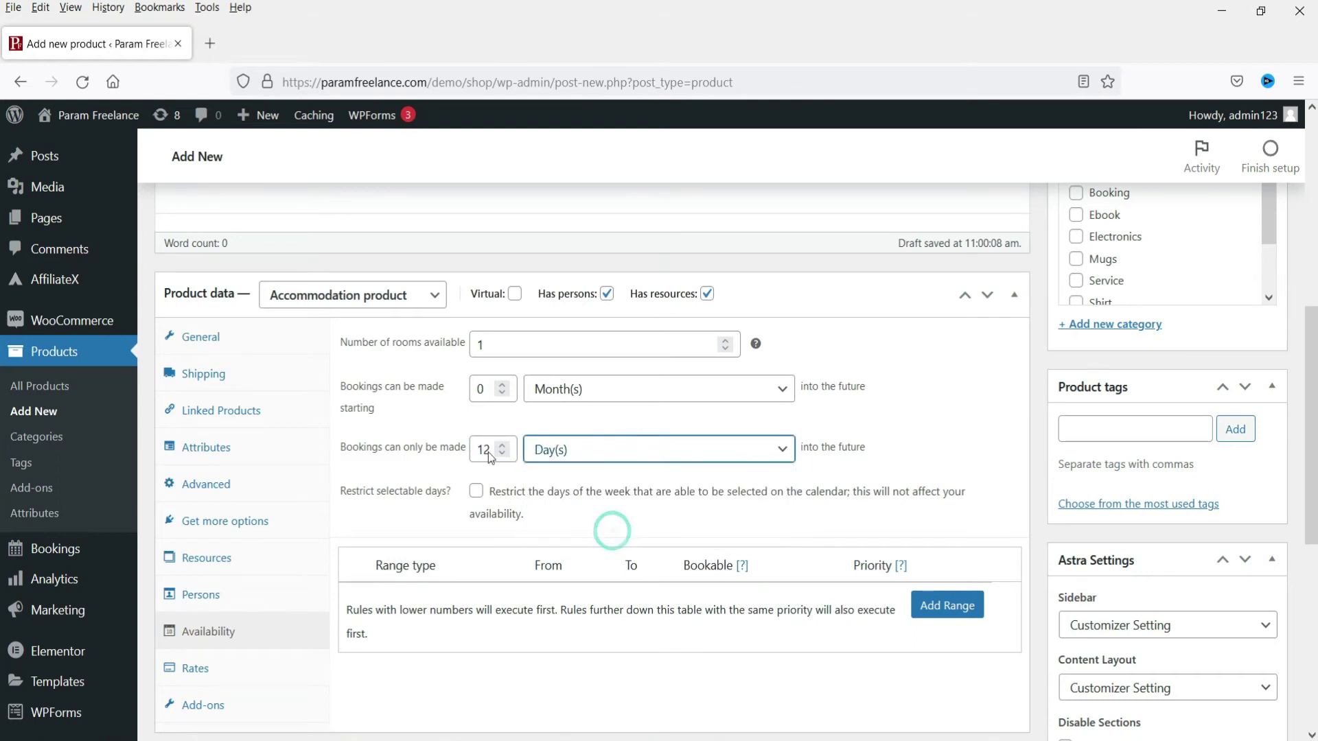
double_click(487, 450)
text(15)
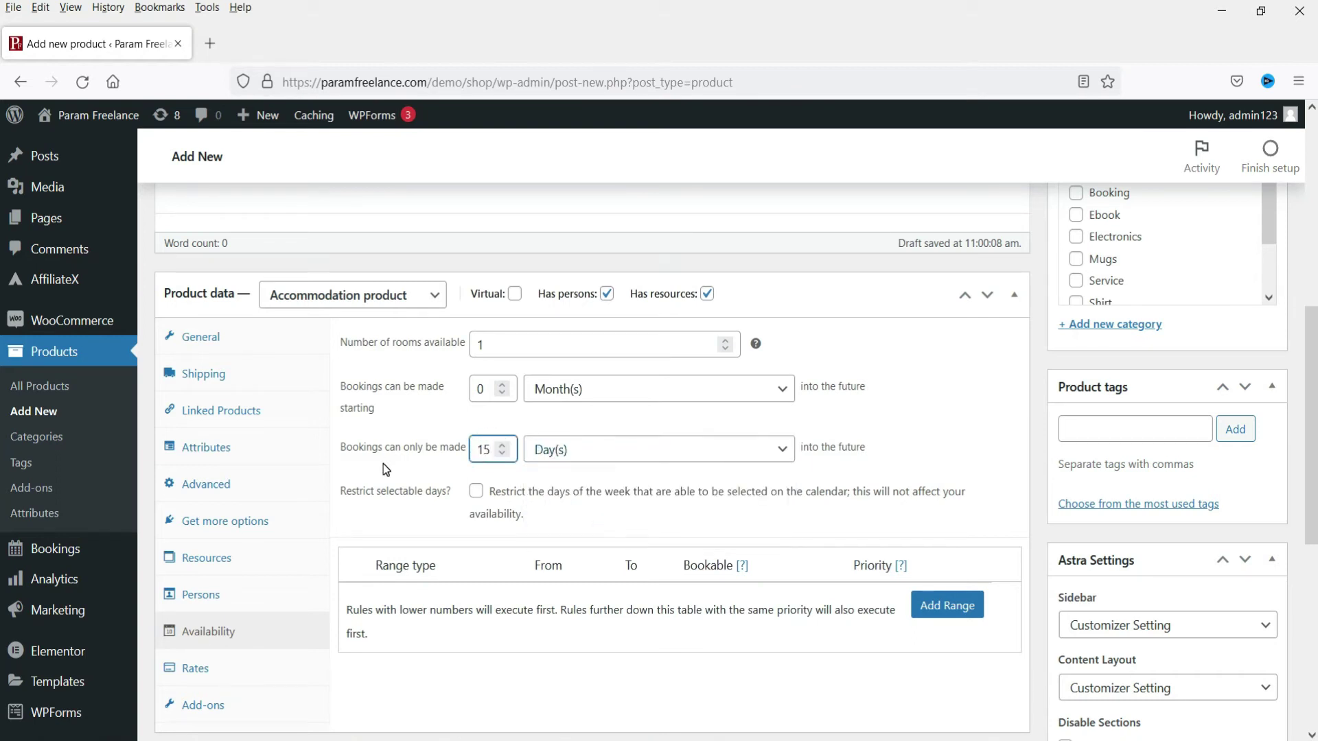
click(926, 441)
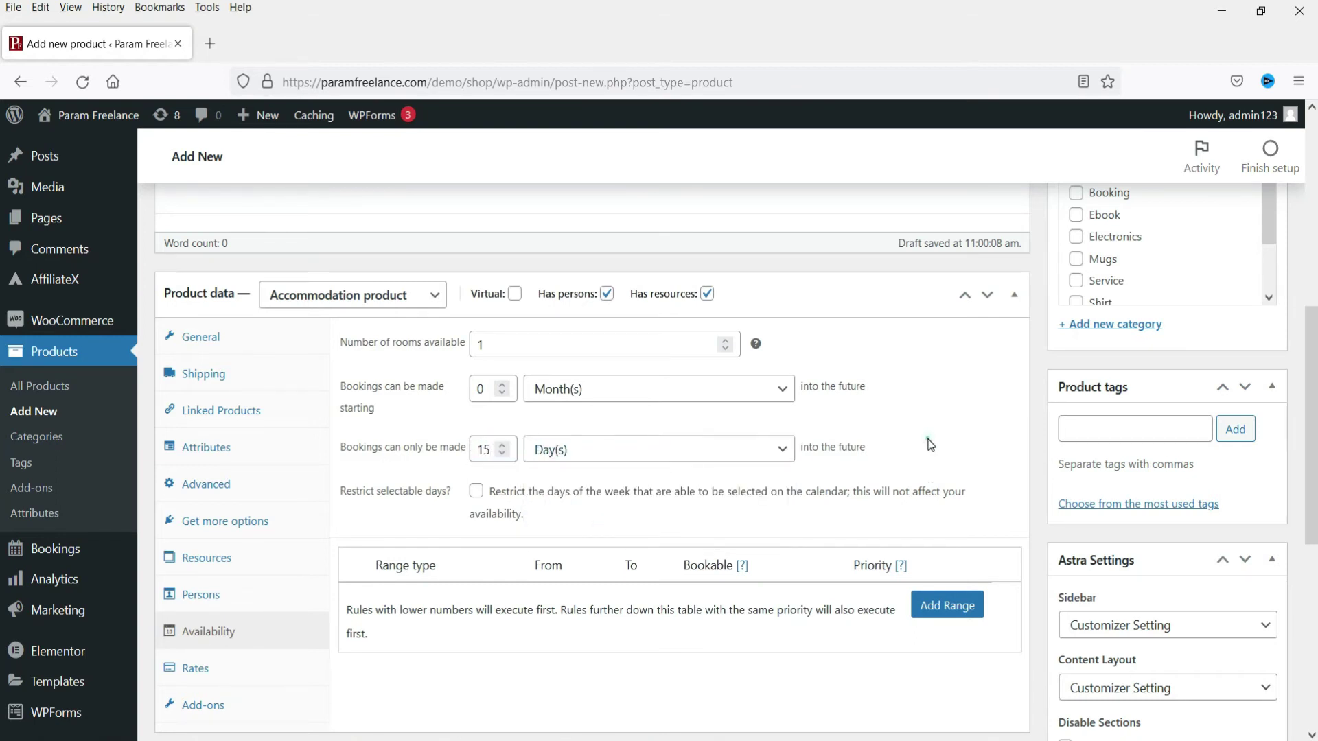
double_click(491, 447)
text(30)
scroll(875, 470, down, 2)
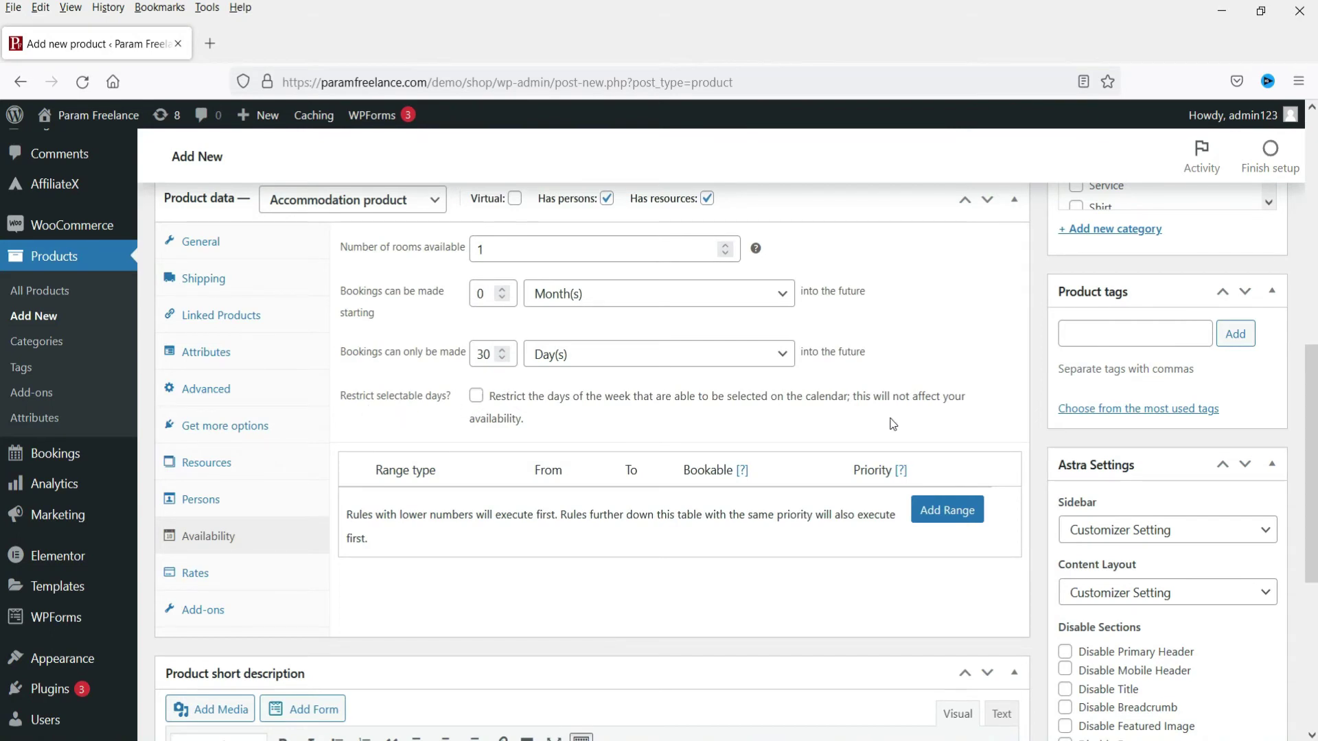
Enter 500 as the standard room rate and display cost in Rates
click(217, 573)
click(503, 248)
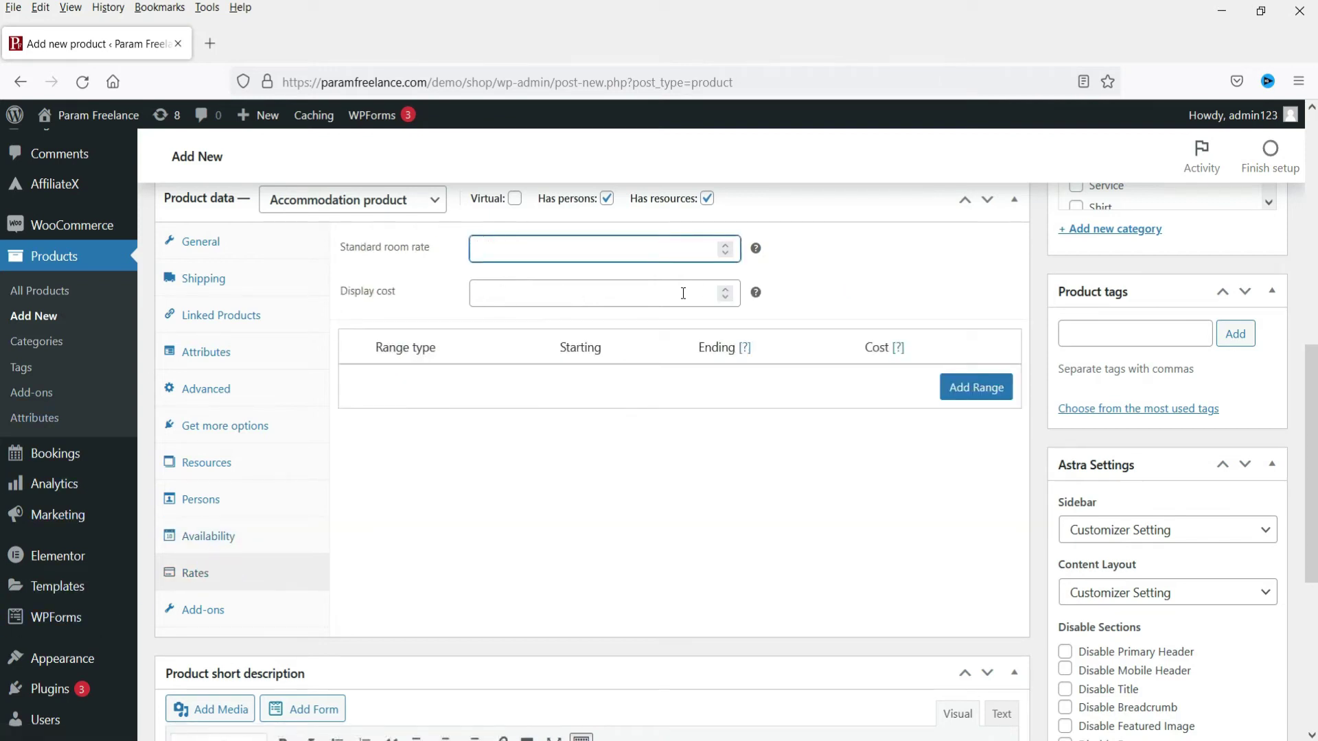
text(500)
click(641, 293)
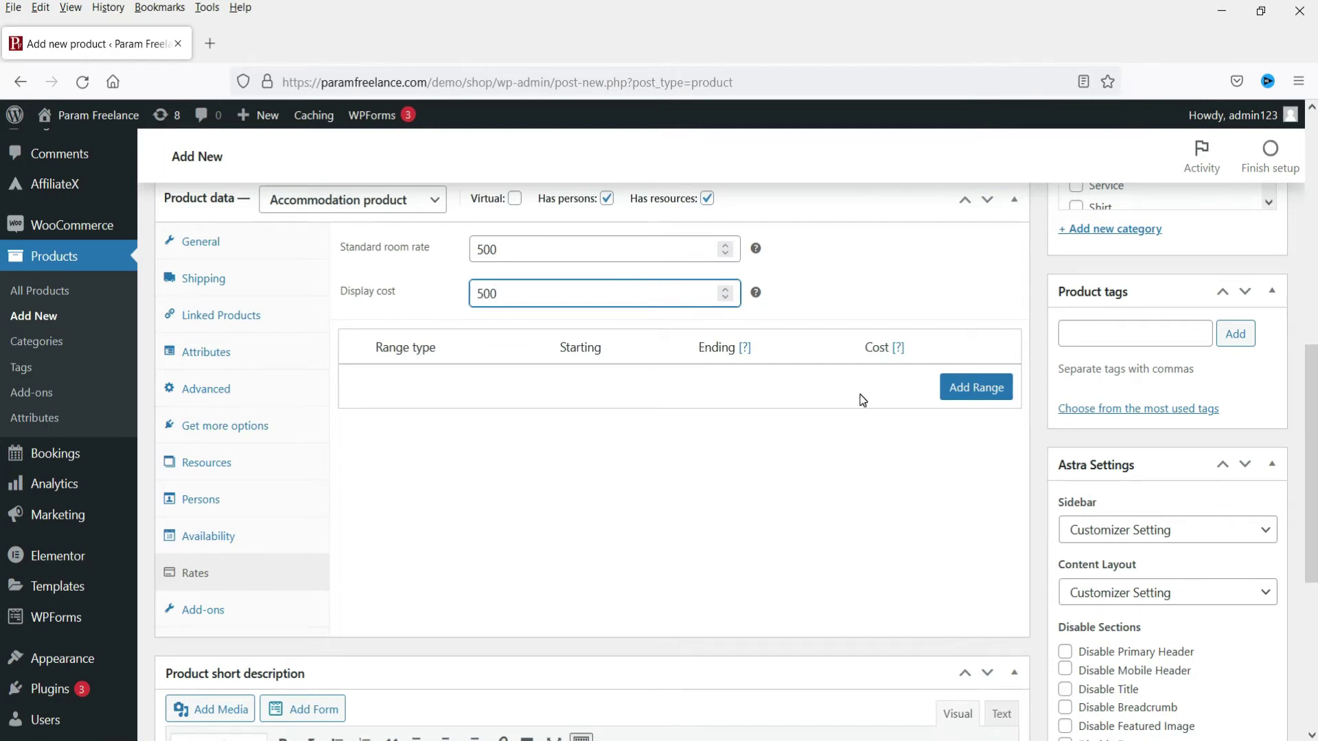
Add a nights-during-the-week range from Saturday to Monday costing 700
click(974, 390)
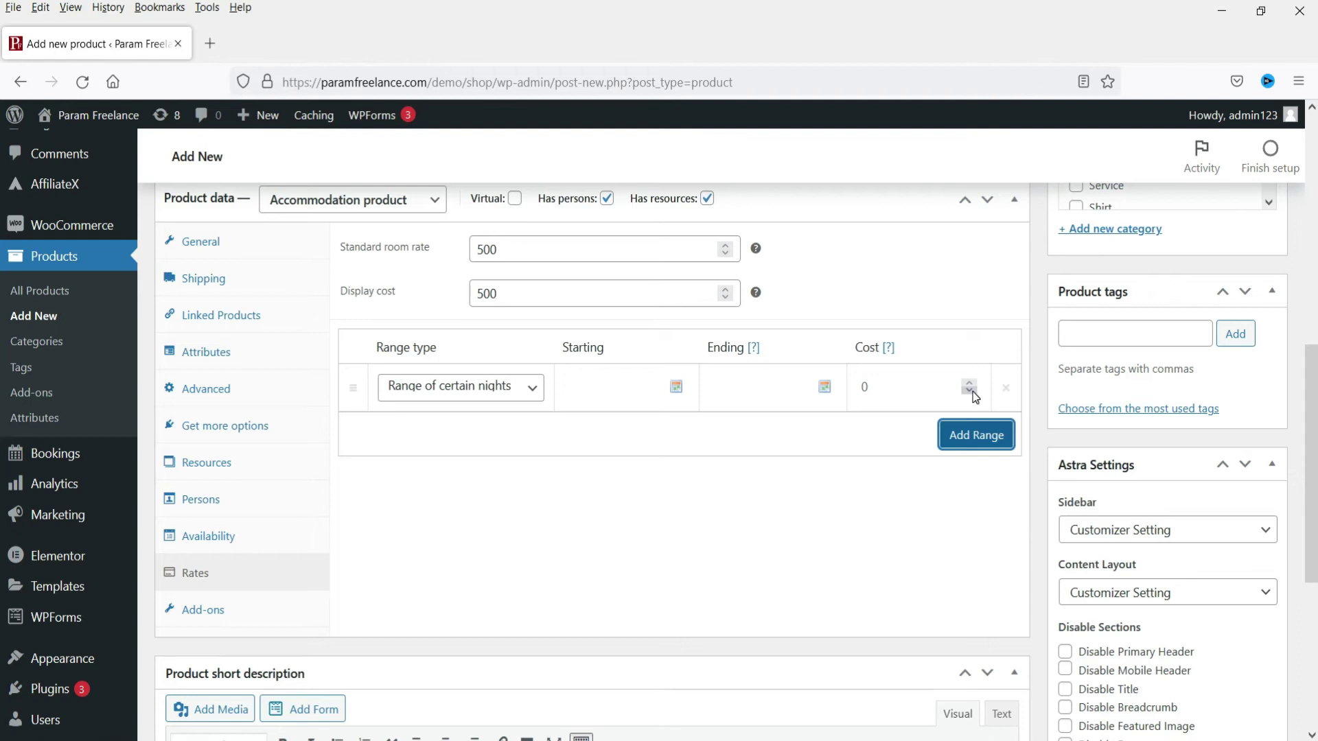
click(460, 387)
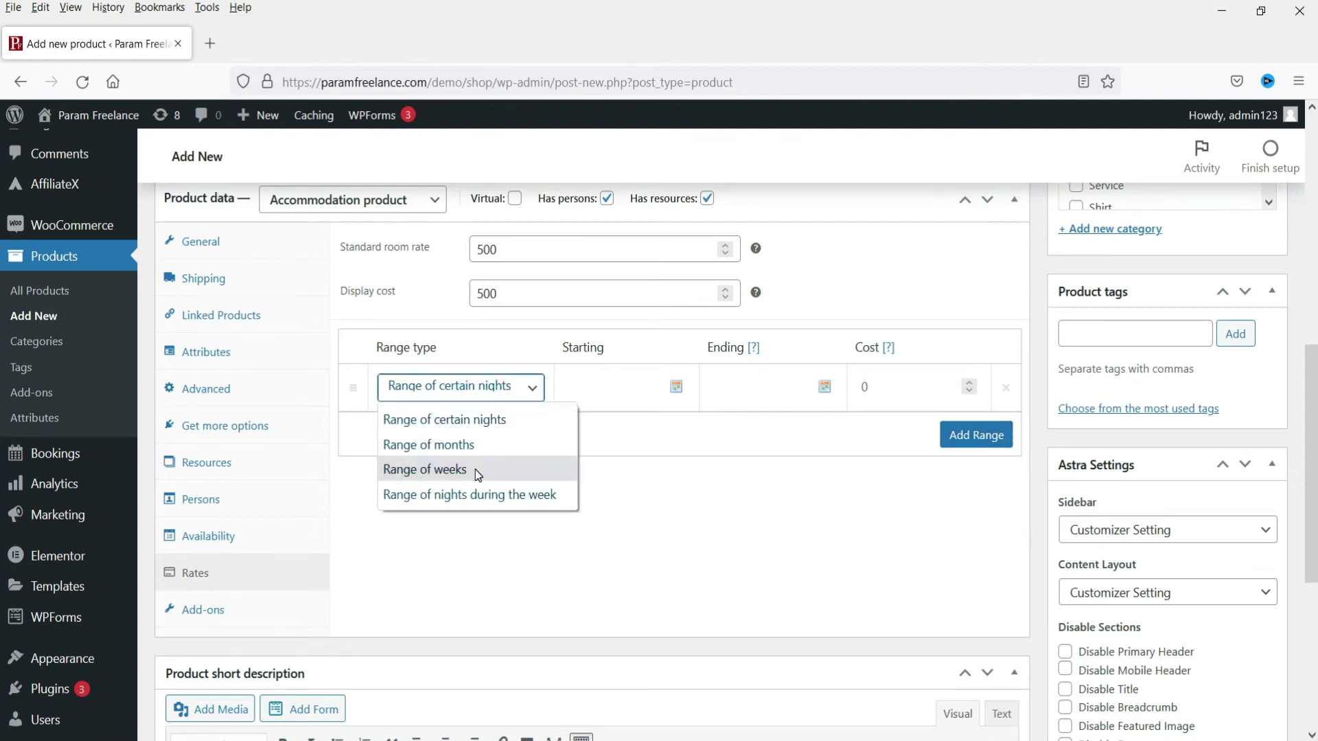
click(412, 495)
click(676, 387)
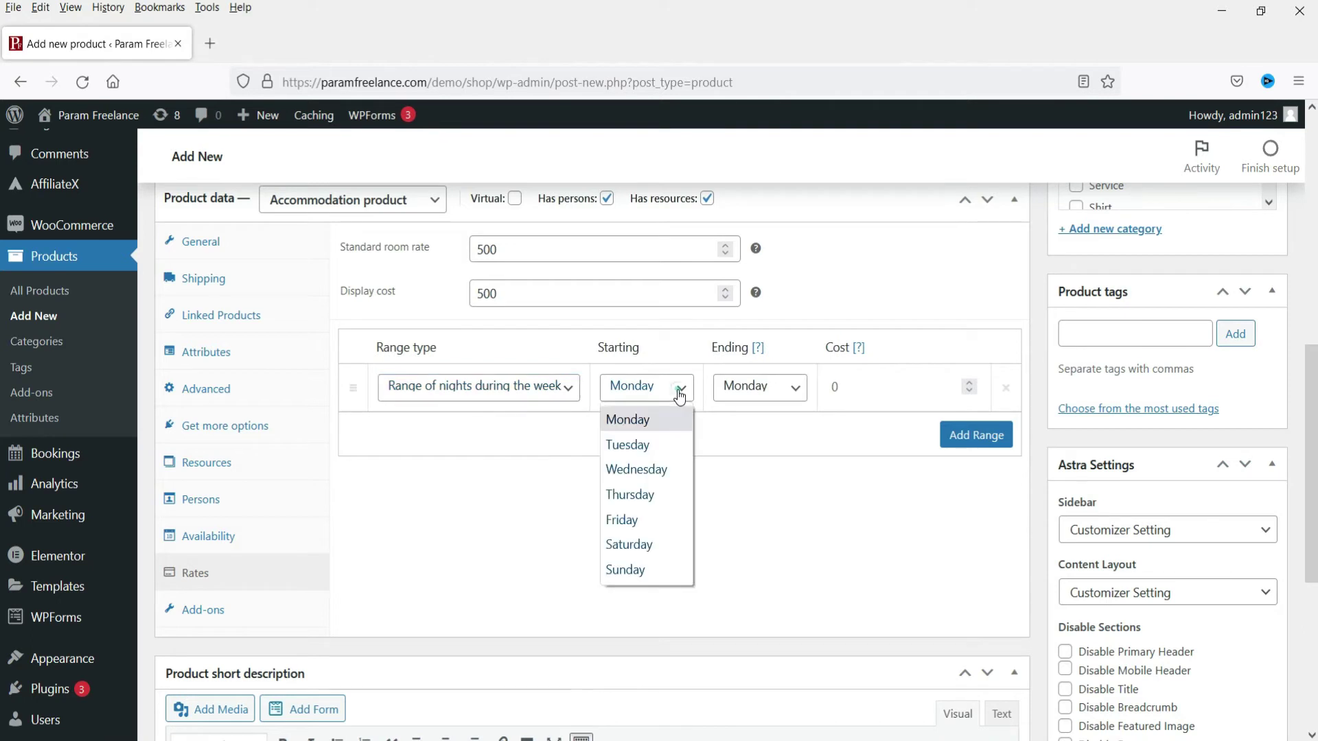
click(633, 548)
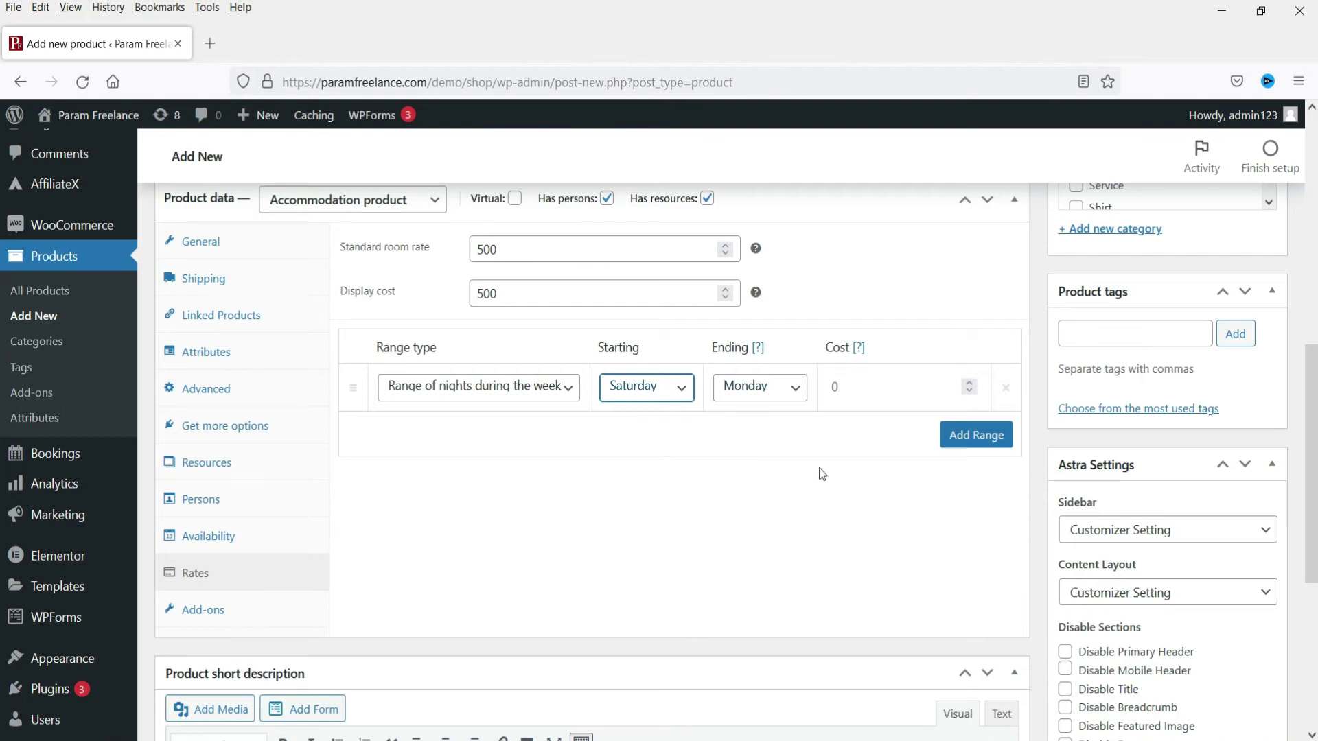
click(874, 384)
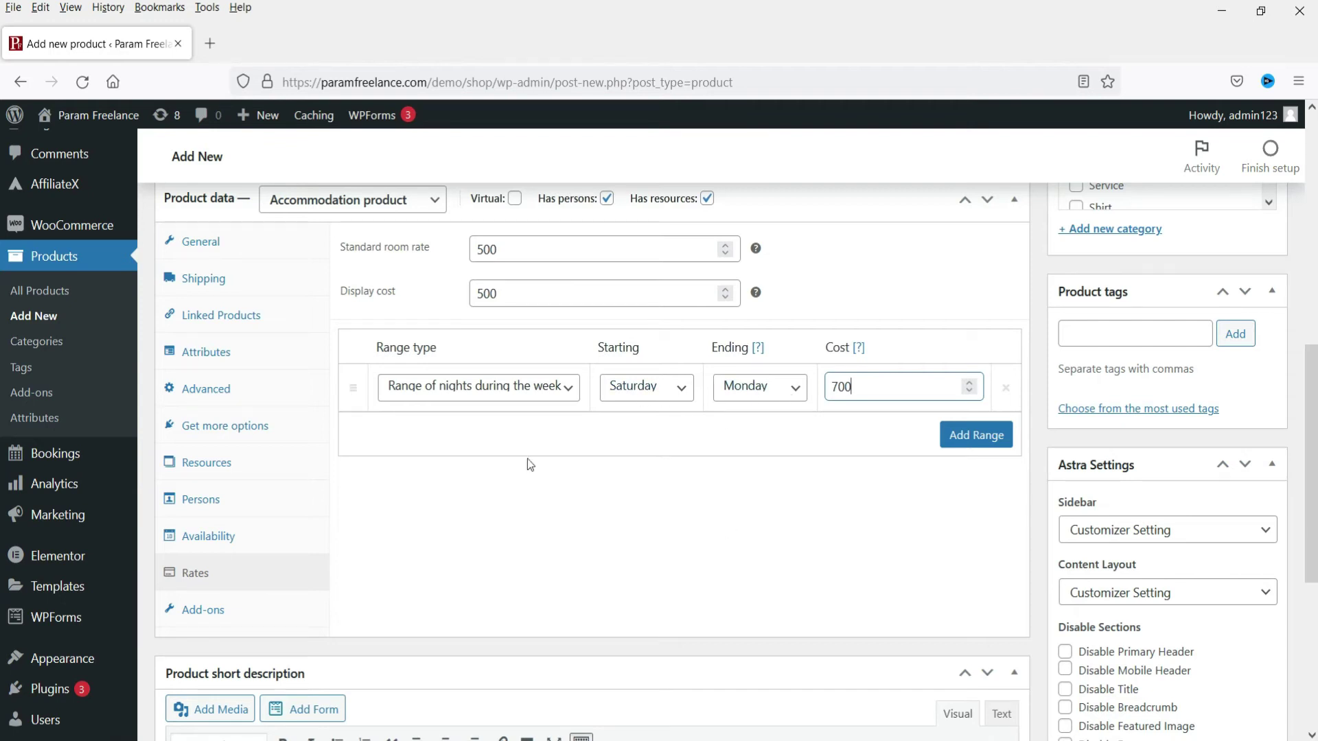
Set hotel.jpg from the media library as the product image
scroll(1206, 434, down, 5)
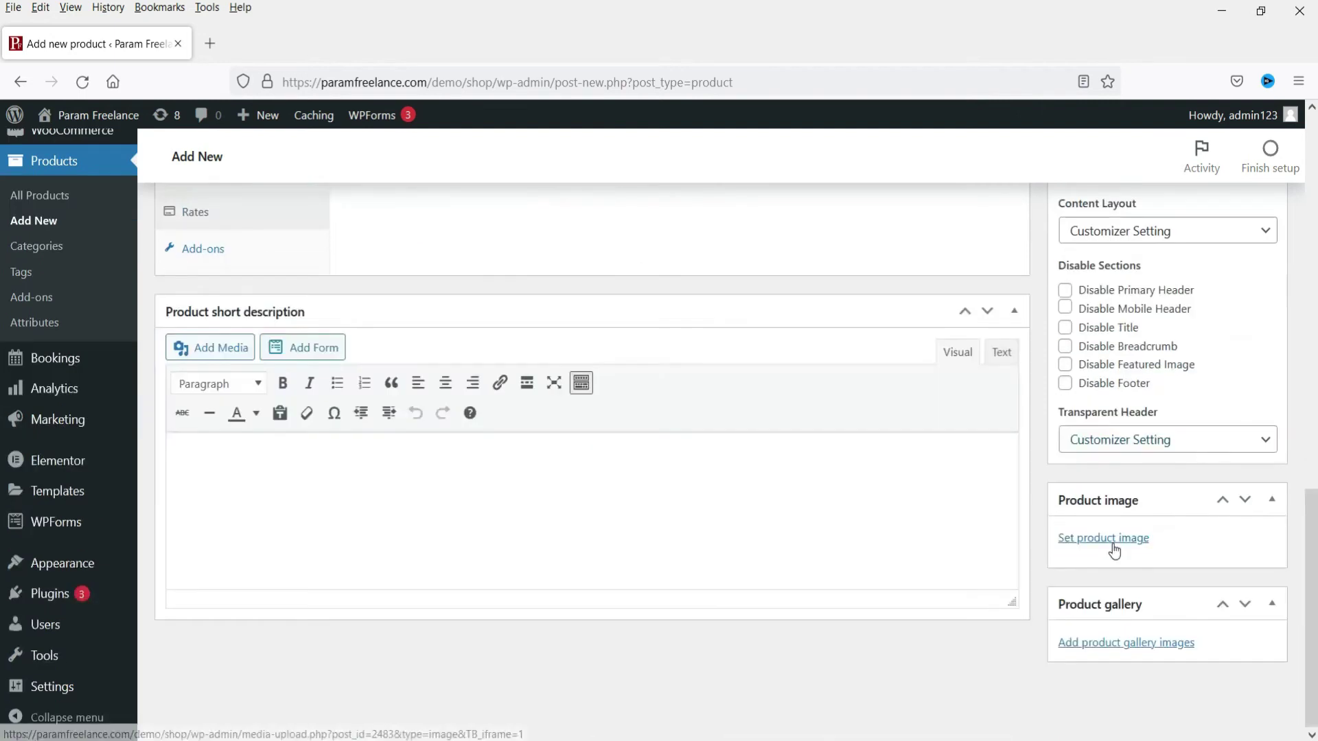
click(1108, 543)
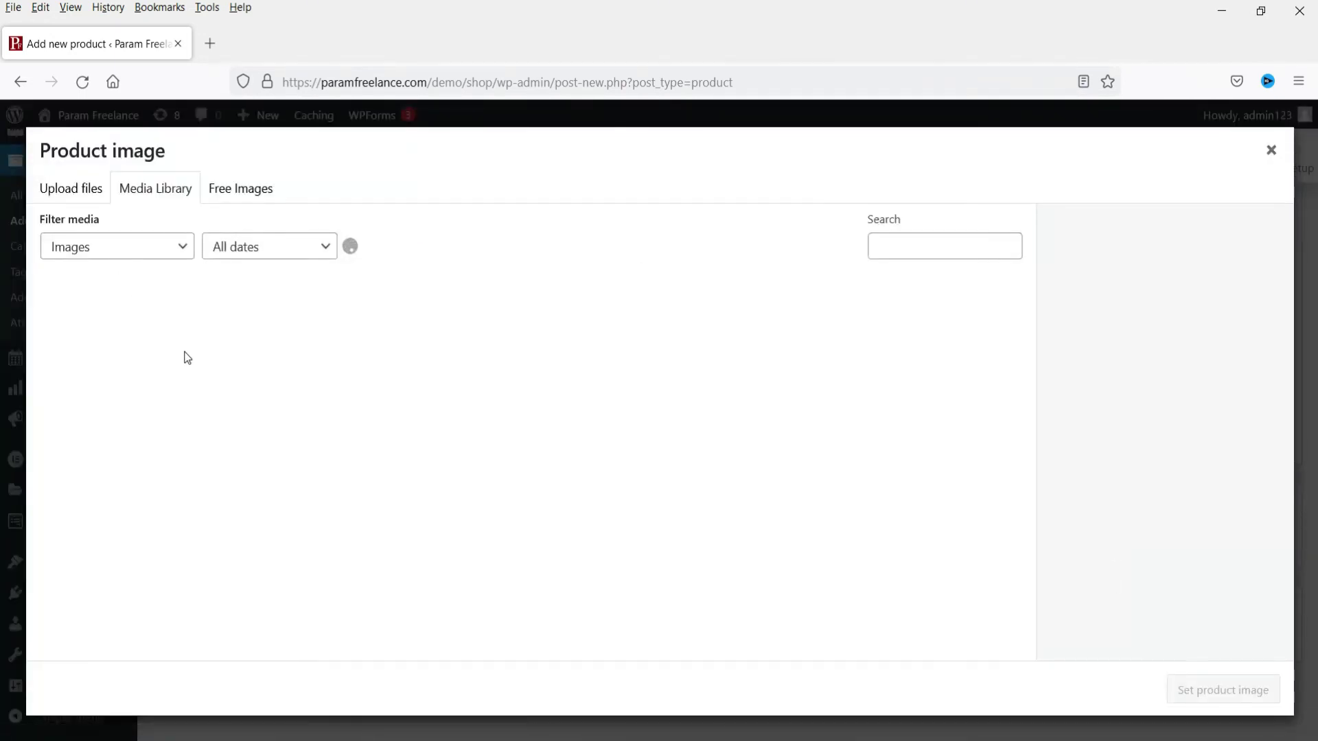
click(120, 331)
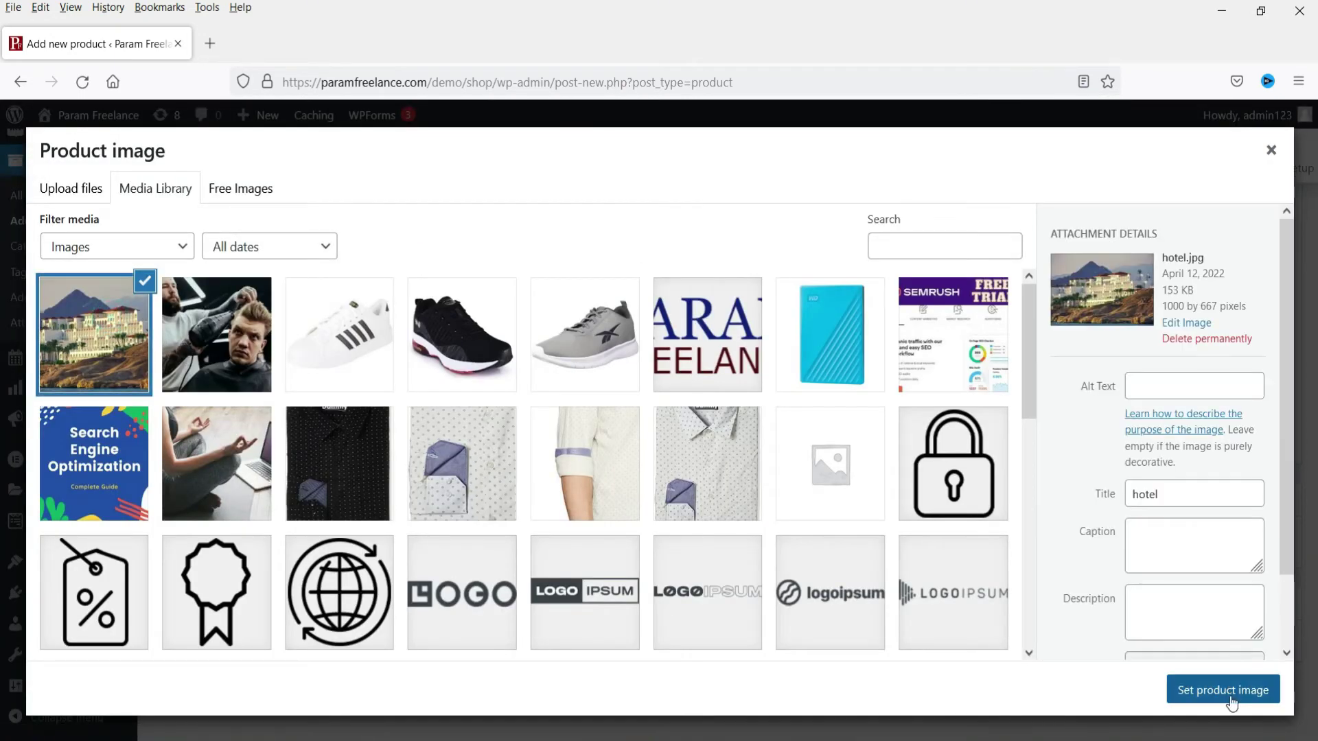
click(1230, 693)
File the product under Booking, publish it, and bring up its permalink's menu
scroll(1258, 539, up, 8)
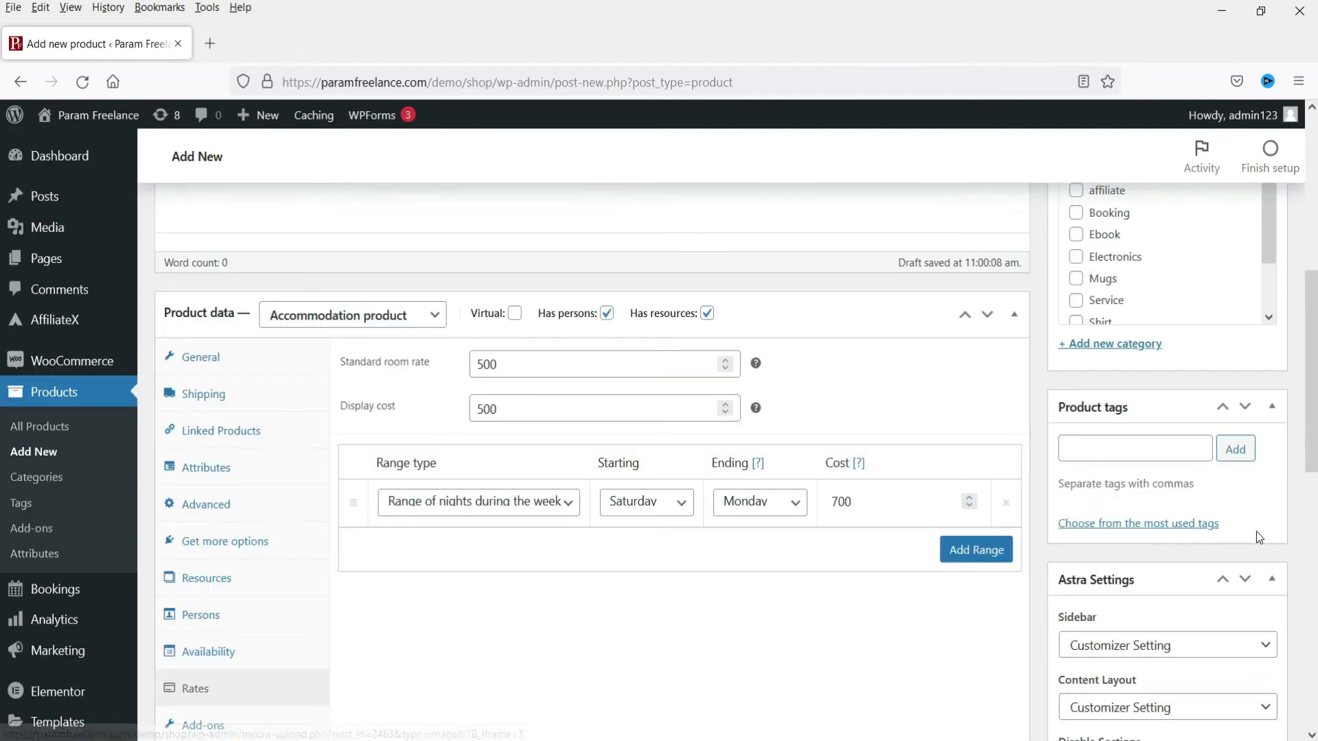
click(1075, 309)
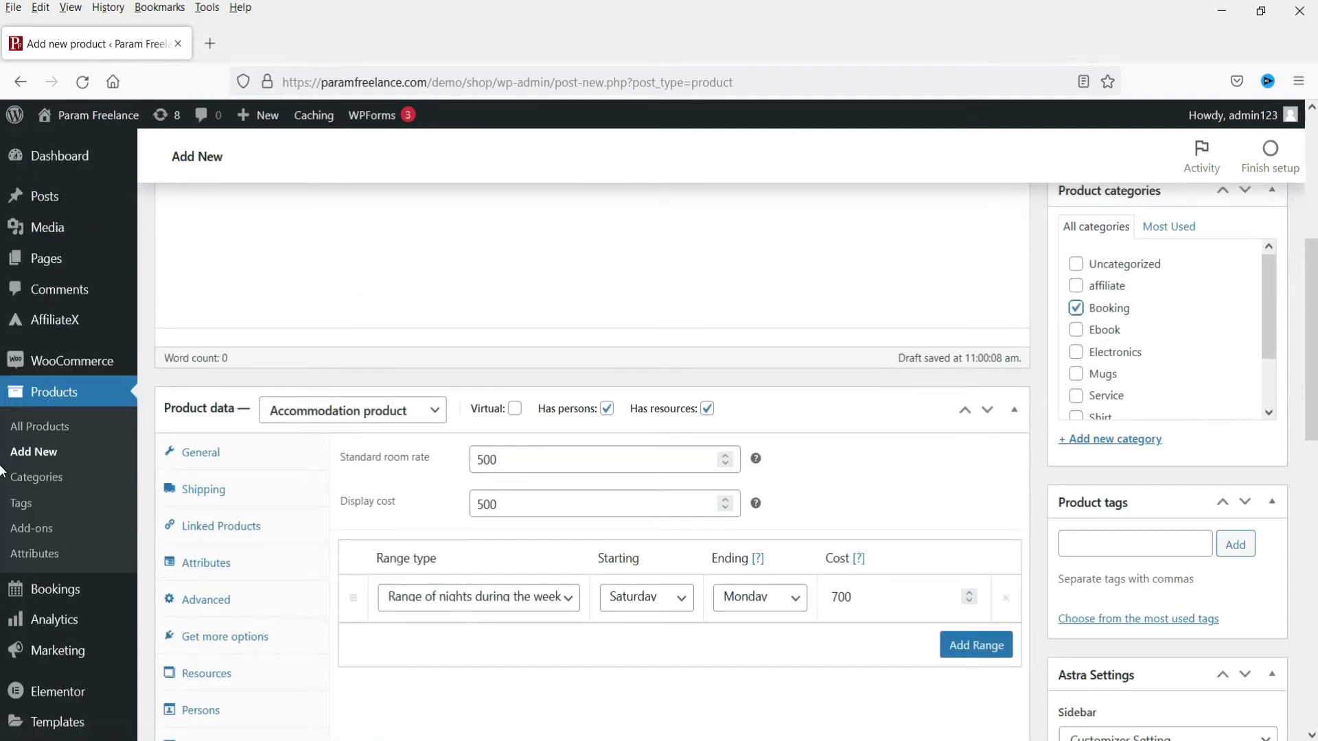
scroll(2, 473, up, 5)
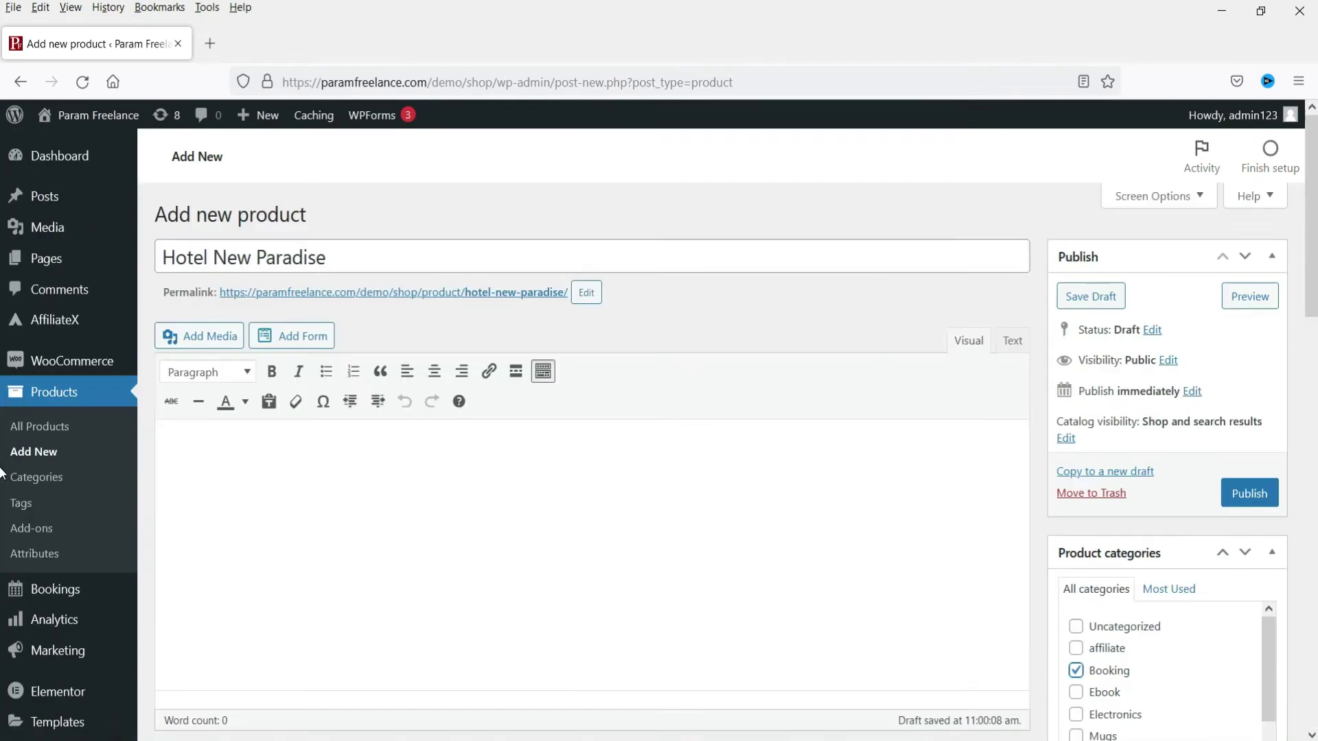
click(1263, 494)
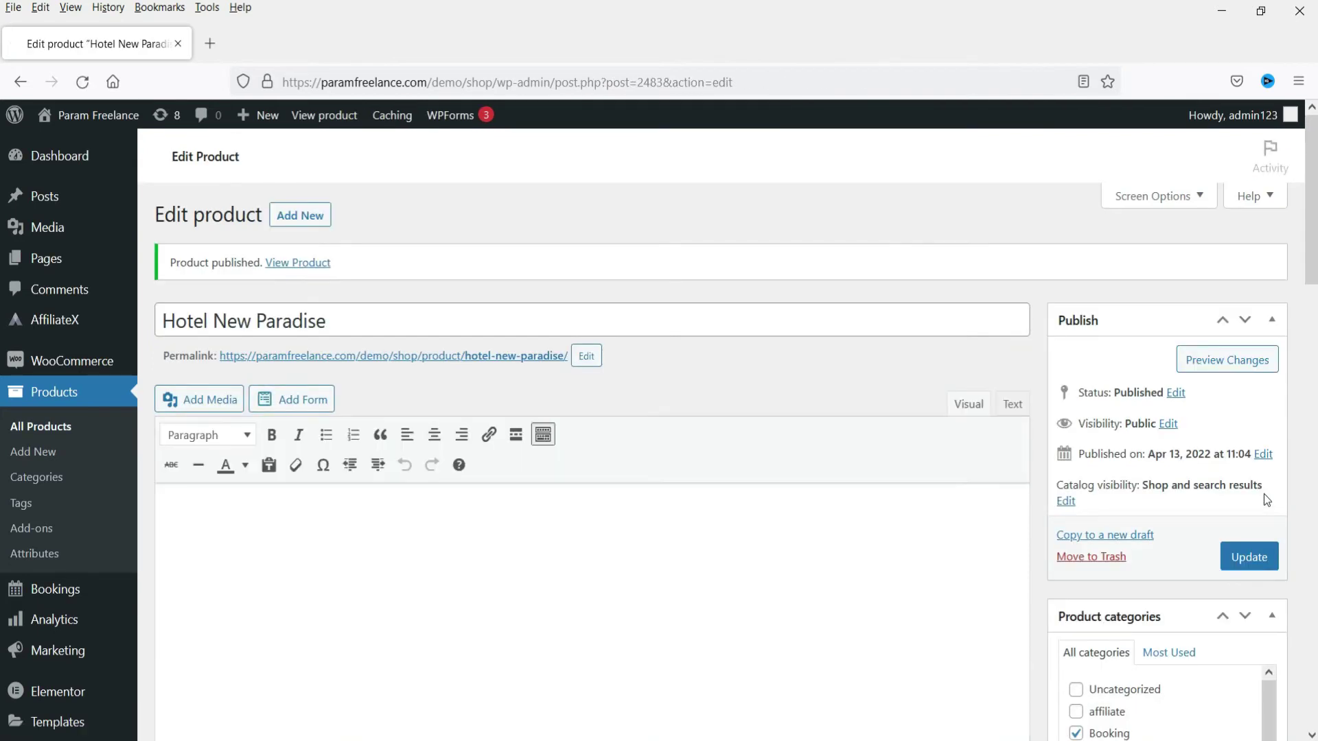
right_click(513, 360)
Open the product page in a new tab and set 4 persons with Budget Small Room
click(583, 374)
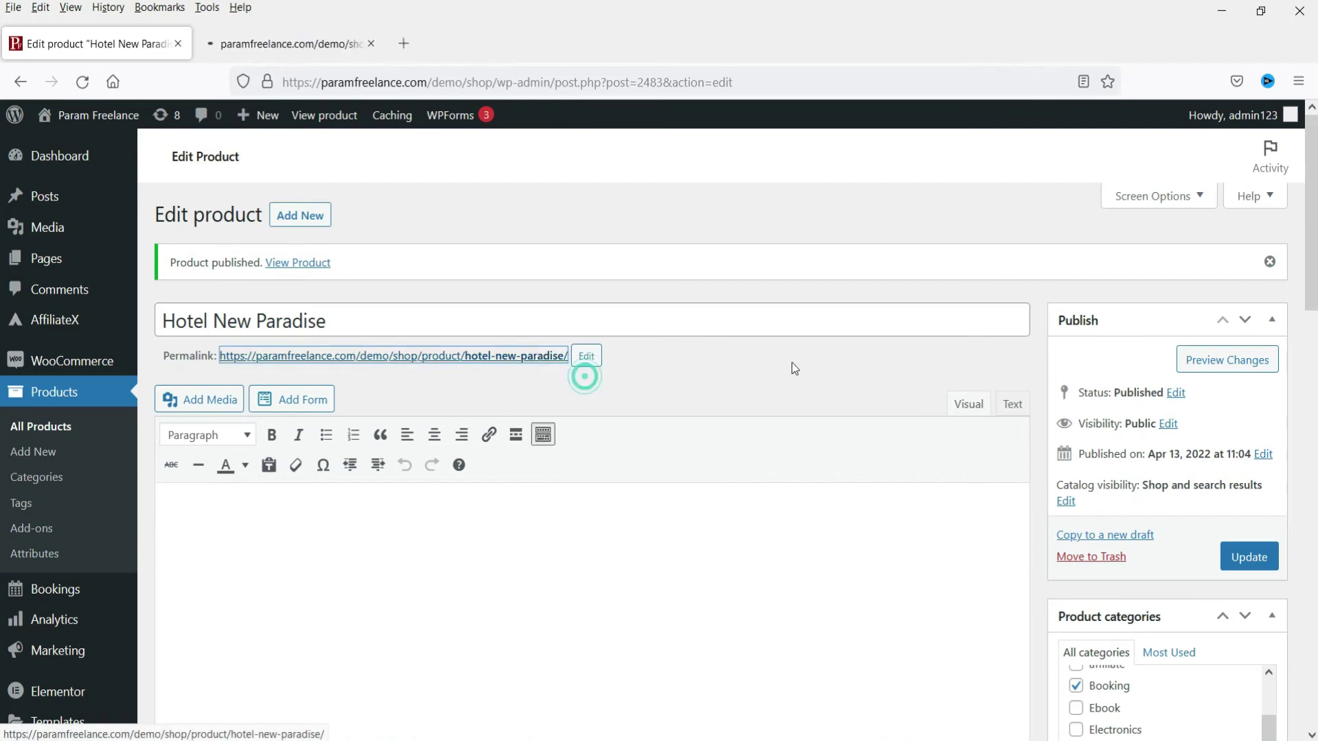
click(313, 43)
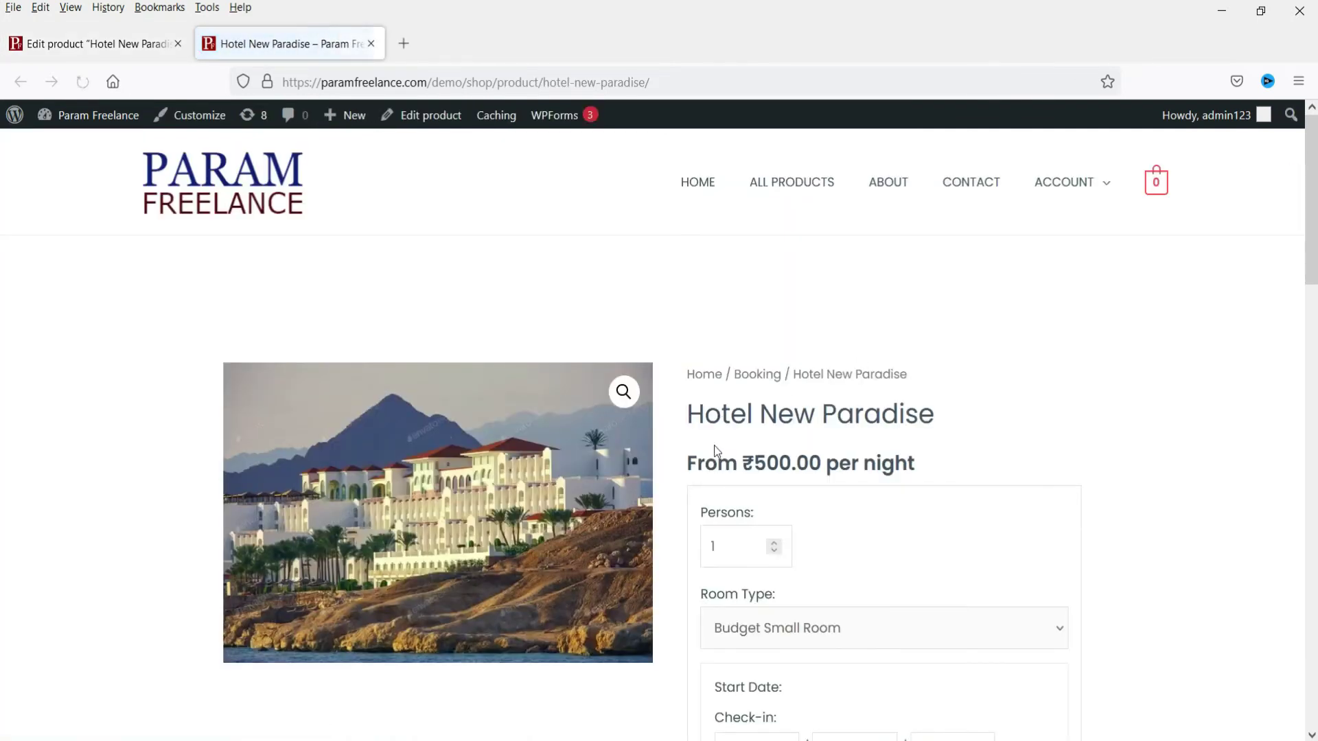
drag(719, 467, 971, 453)
scroll(1036, 373, down, 3)
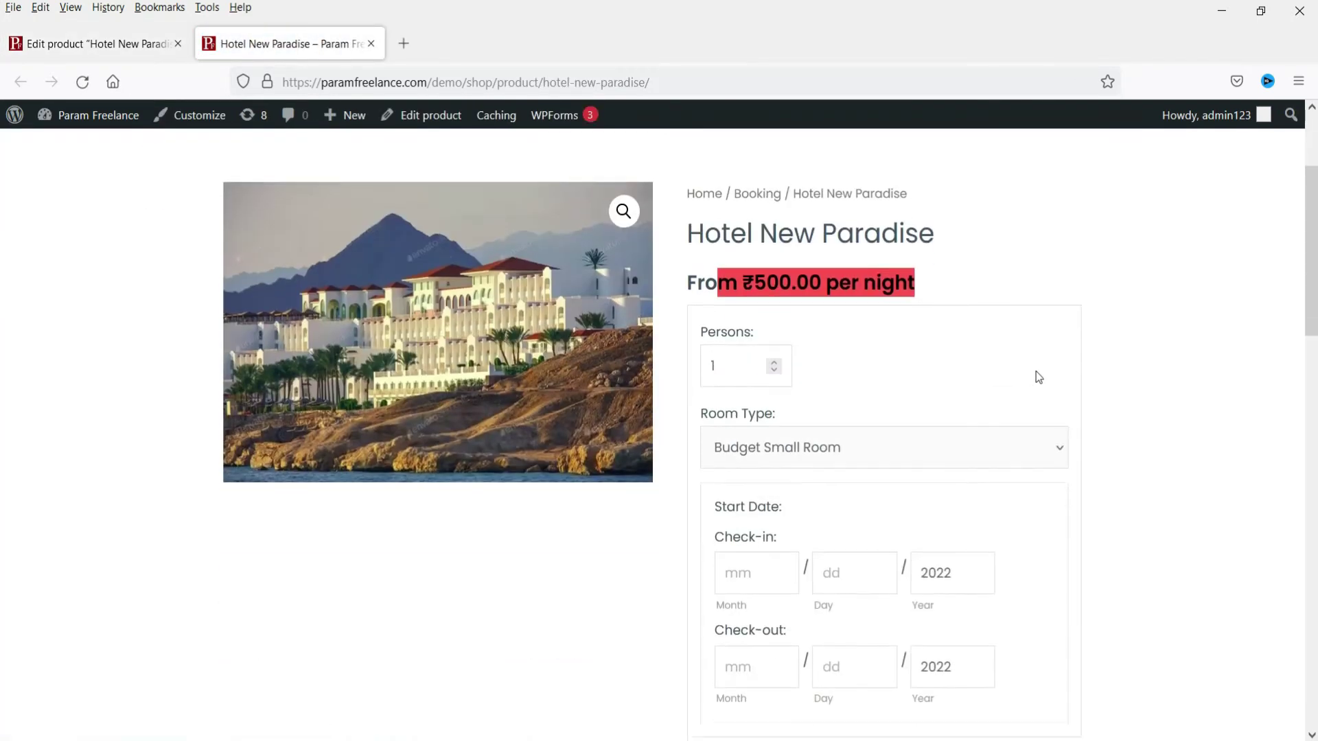
click(1163, 263)
scroll(1165, 267, down, 1)
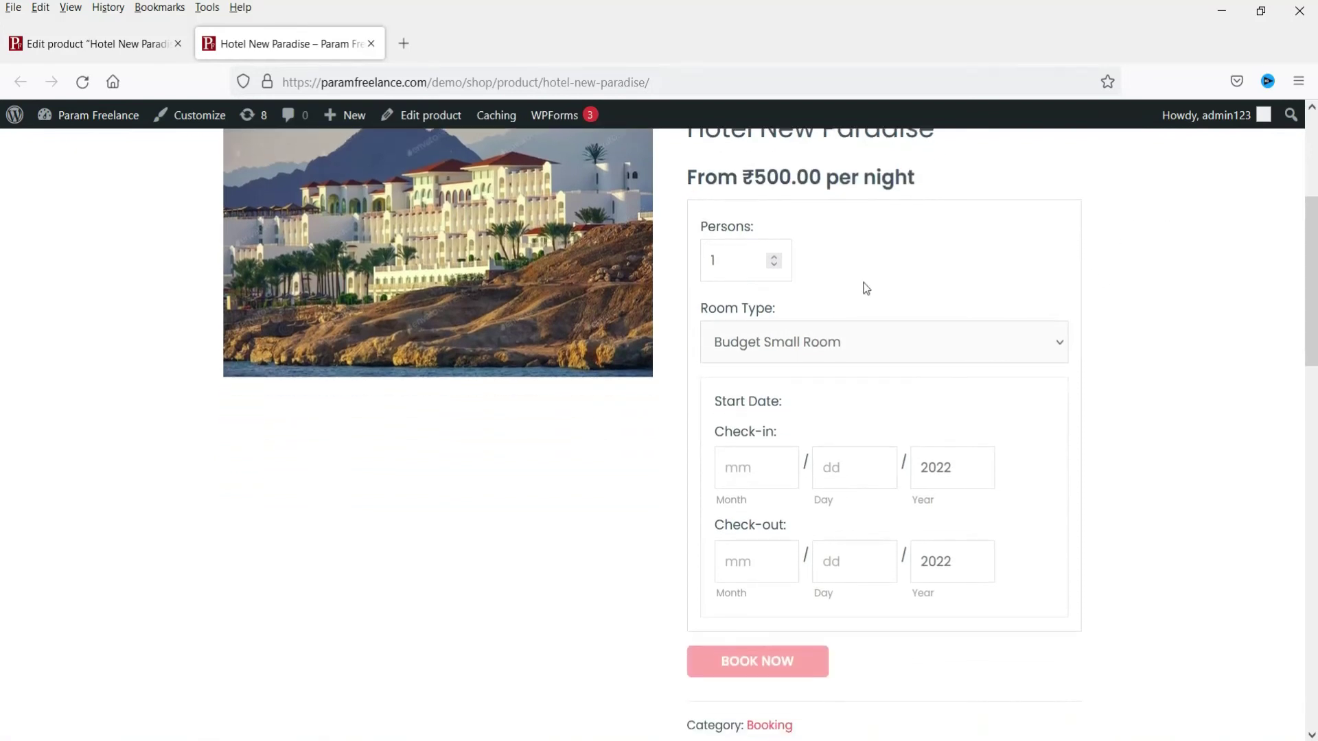
click(774, 256)
click(774, 256)
click(773, 257)
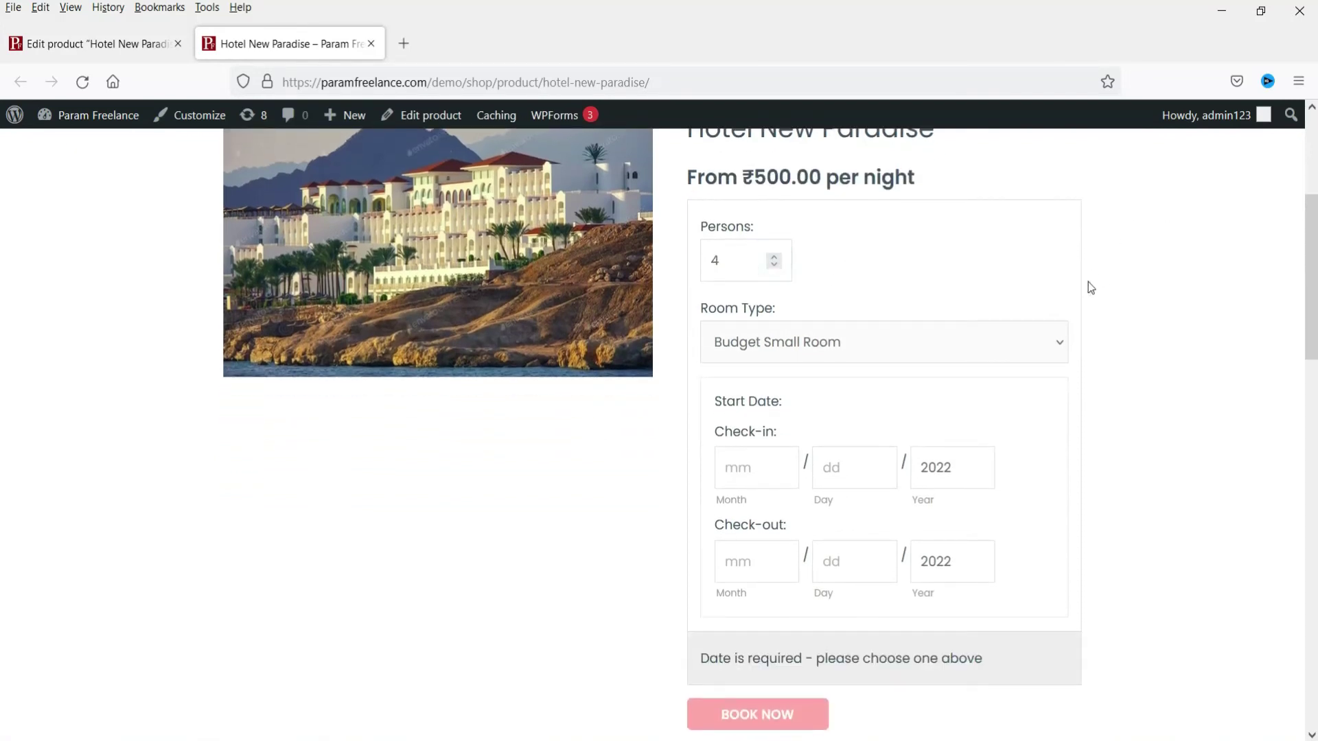
scroll(1270, 352, down, 1)
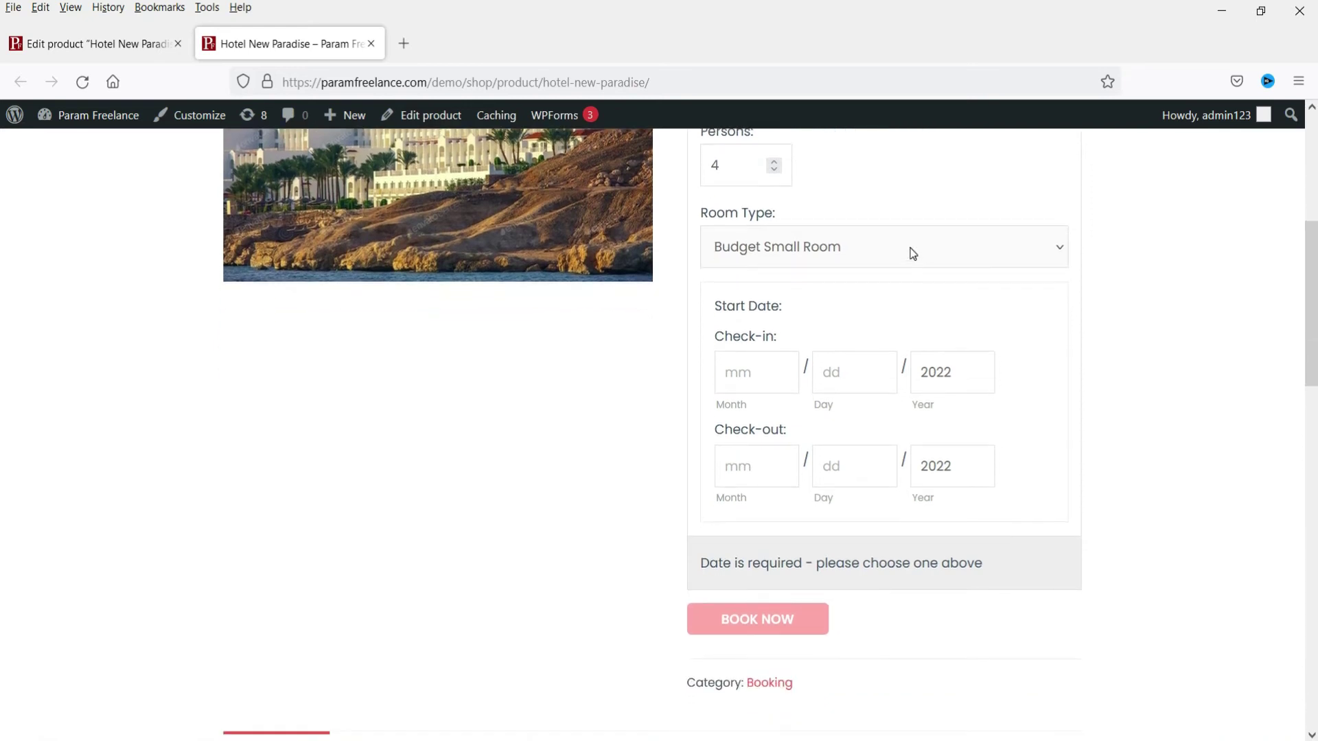
click(909, 249)
click(1193, 344)
scroll(985, 283, down, 1)
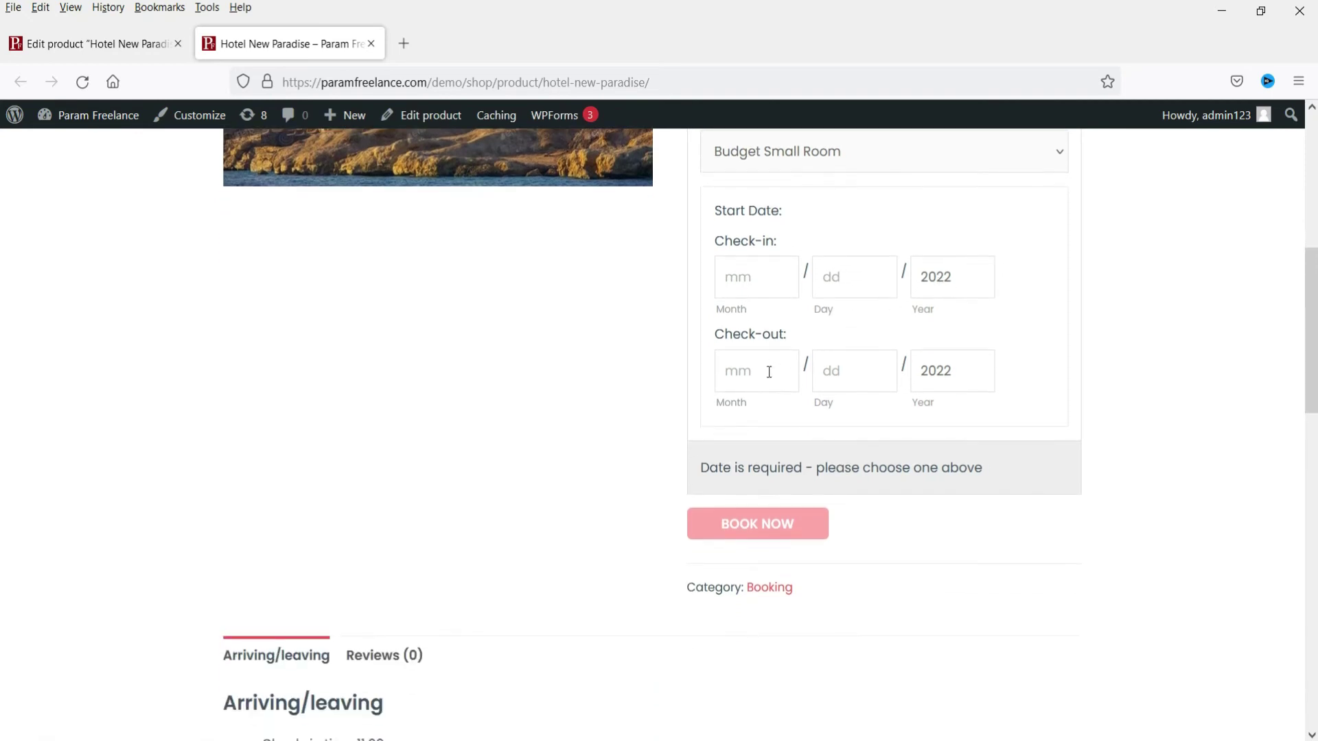
Pick April 19–21 as the stay, then change it to April 23–25
click(837, 276)
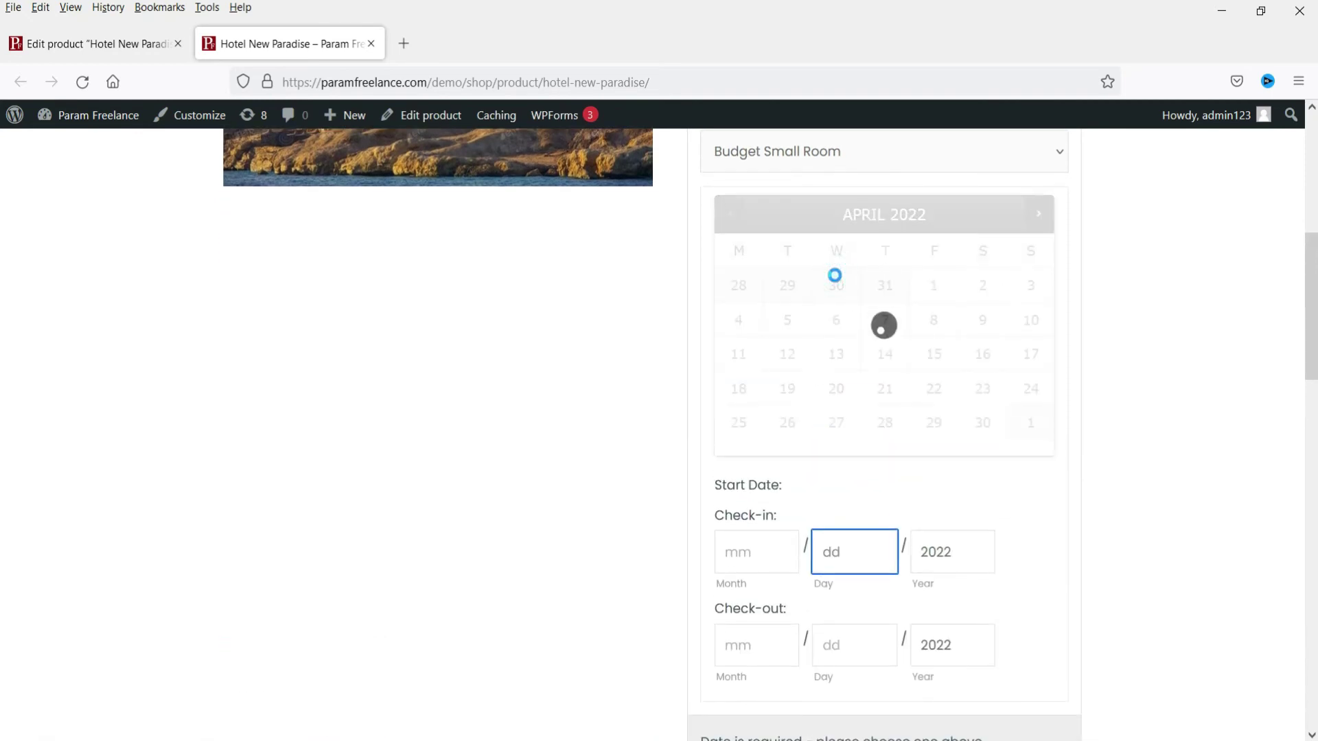
click(787, 389)
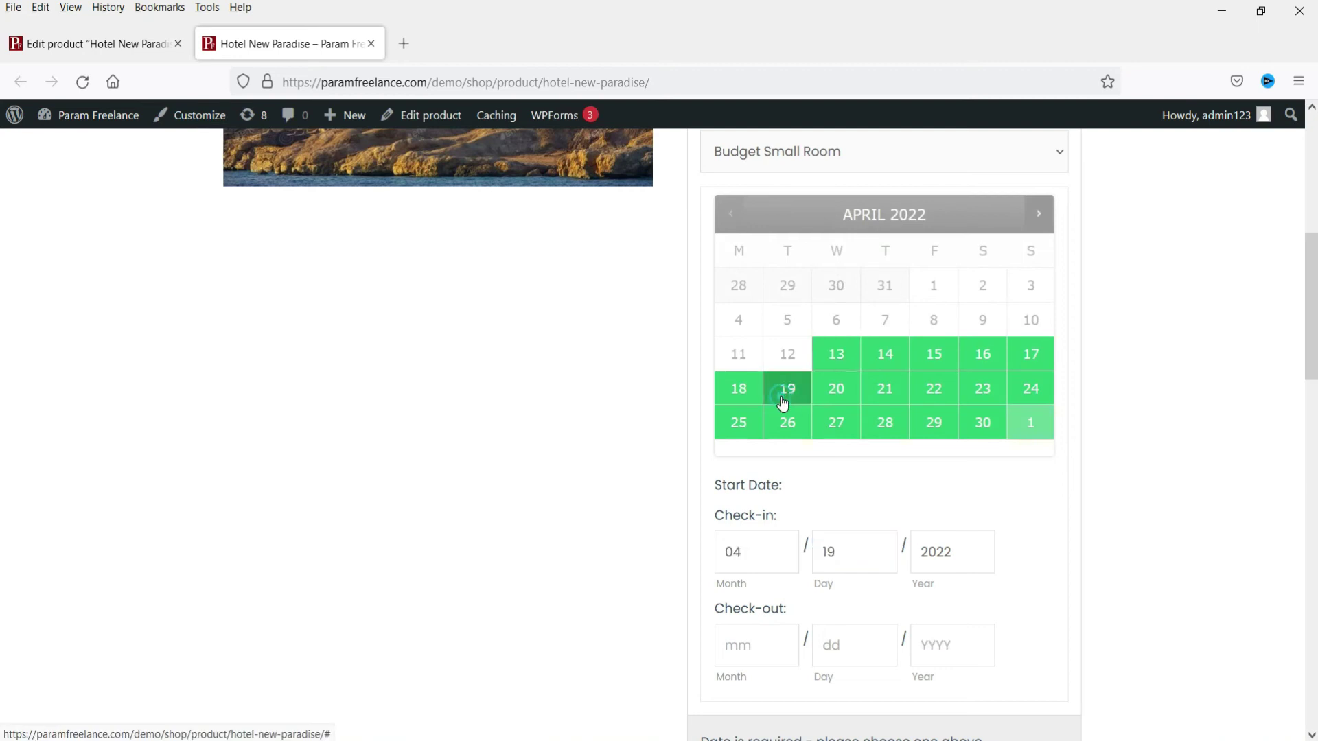
click(885, 388)
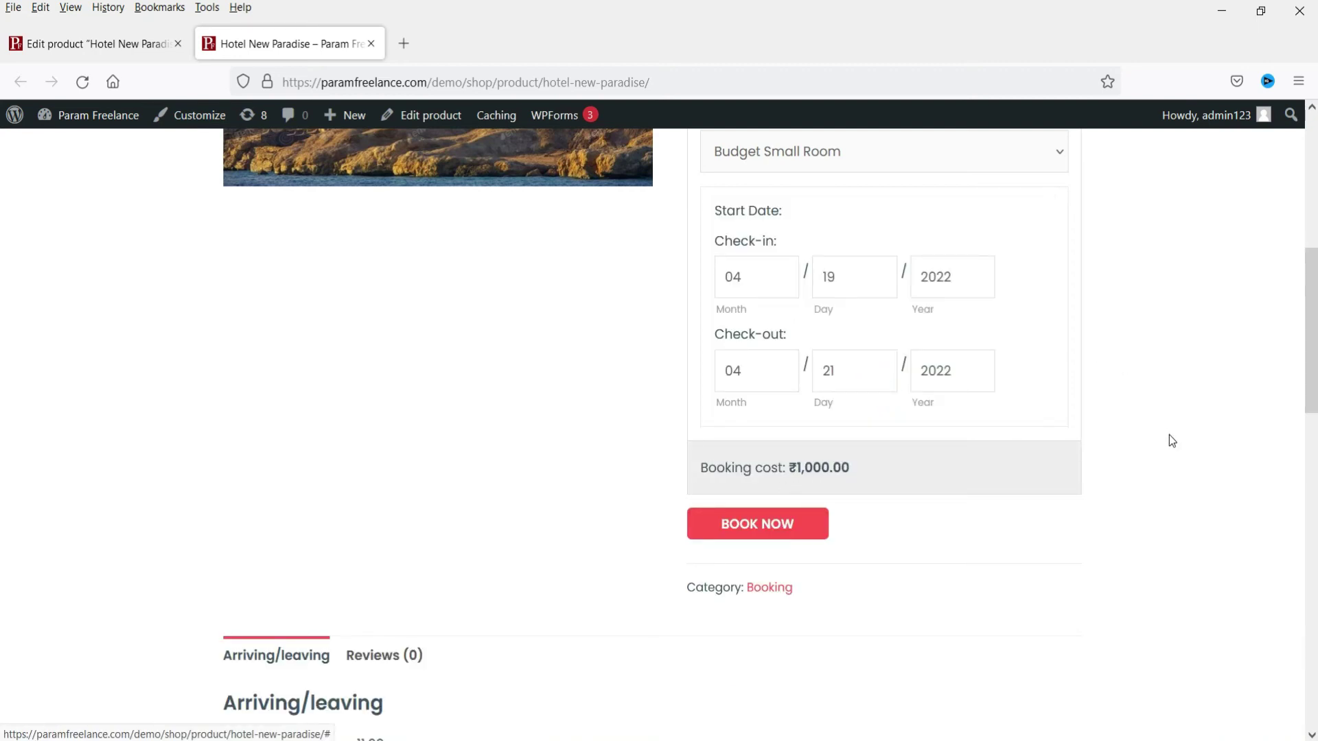
scroll(1171, 440, up, 3)
scroll(976, 391, down, 3)
click(842, 283)
click(980, 392)
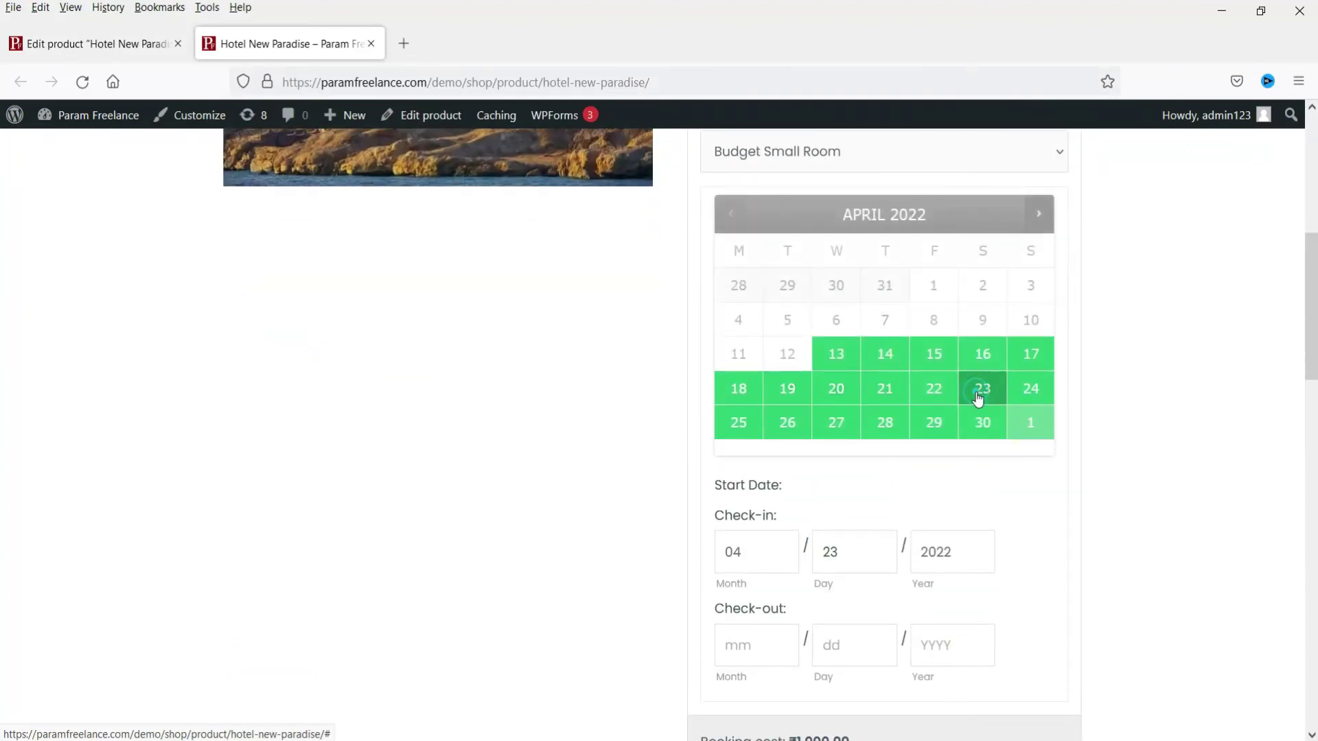
click(747, 430)
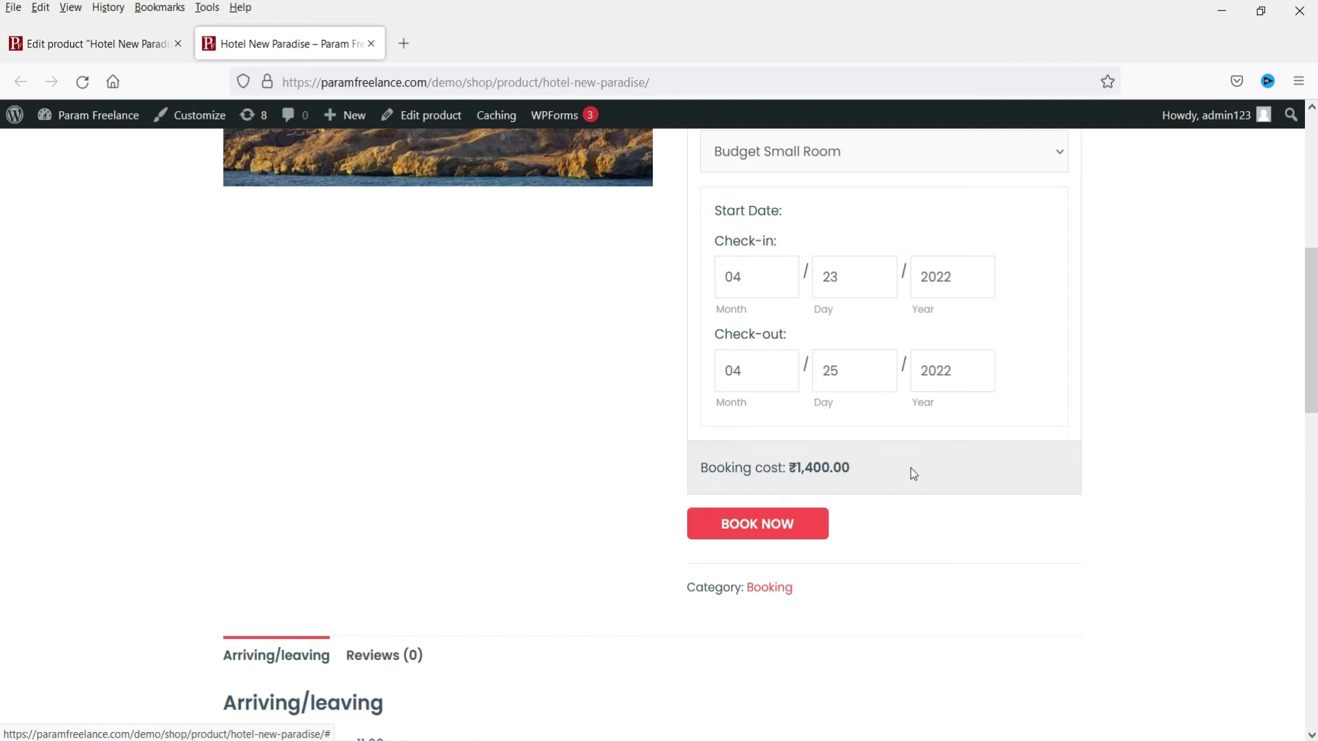
Review the Room Type options, then return to the product's edit page
scroll(1135, 460, up, 3)
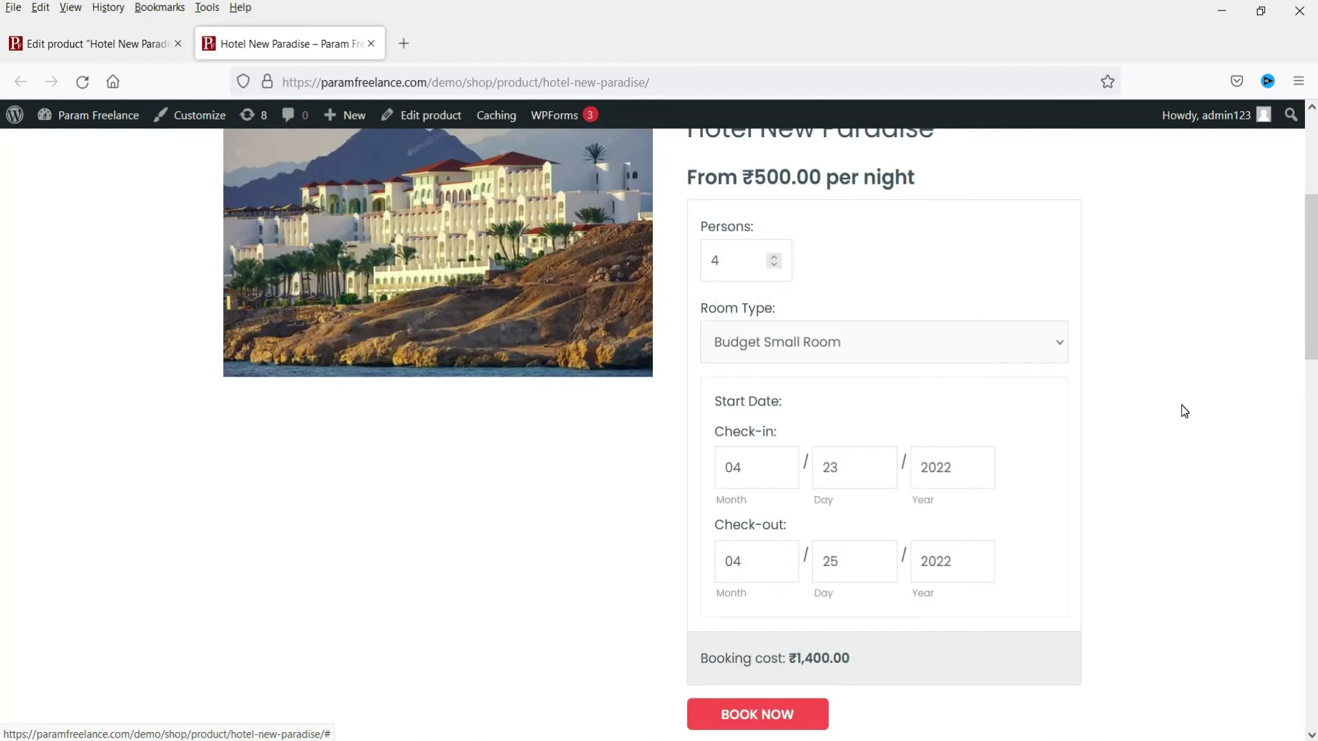
scroll(1162, 380, down, 2)
click(861, 259)
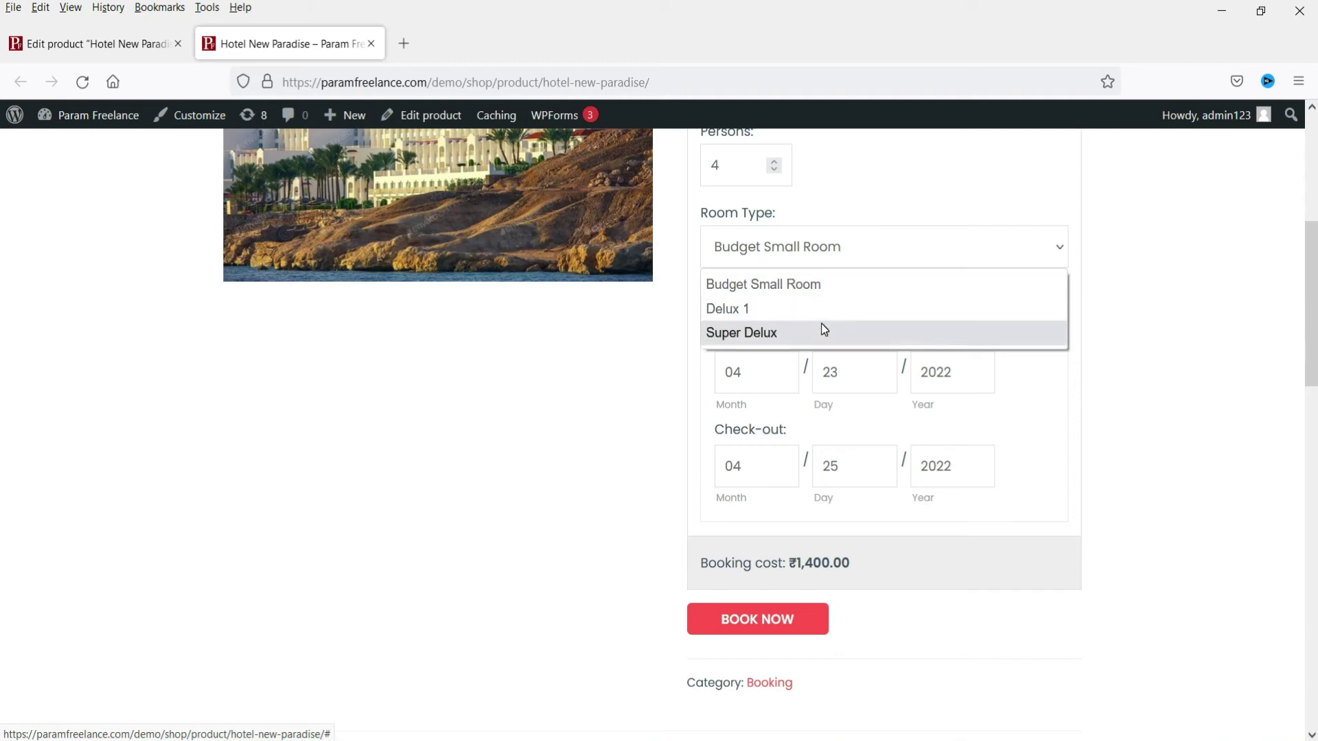
click(96, 43)
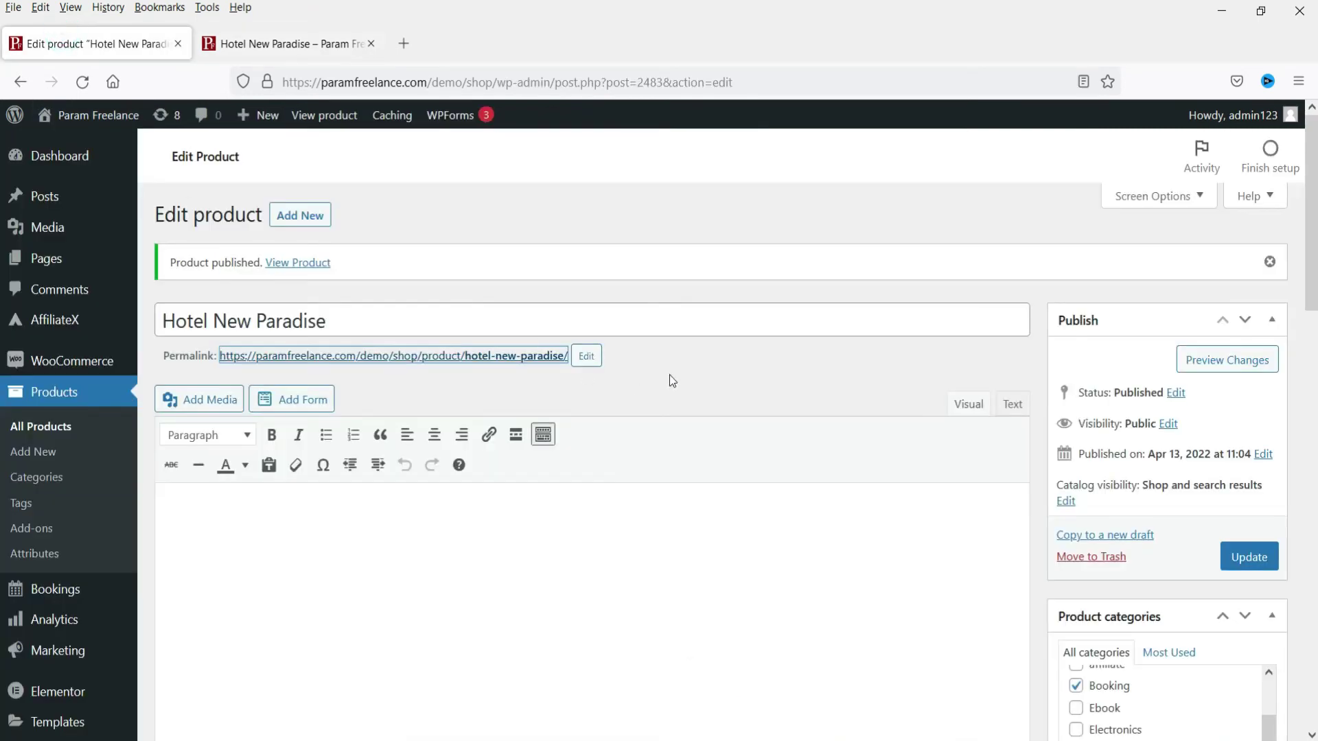
Give the Delux 1 resource a block cost of 300
scroll(673, 377, down, 5)
scroll(681, 390, down, 3)
click(204, 431)
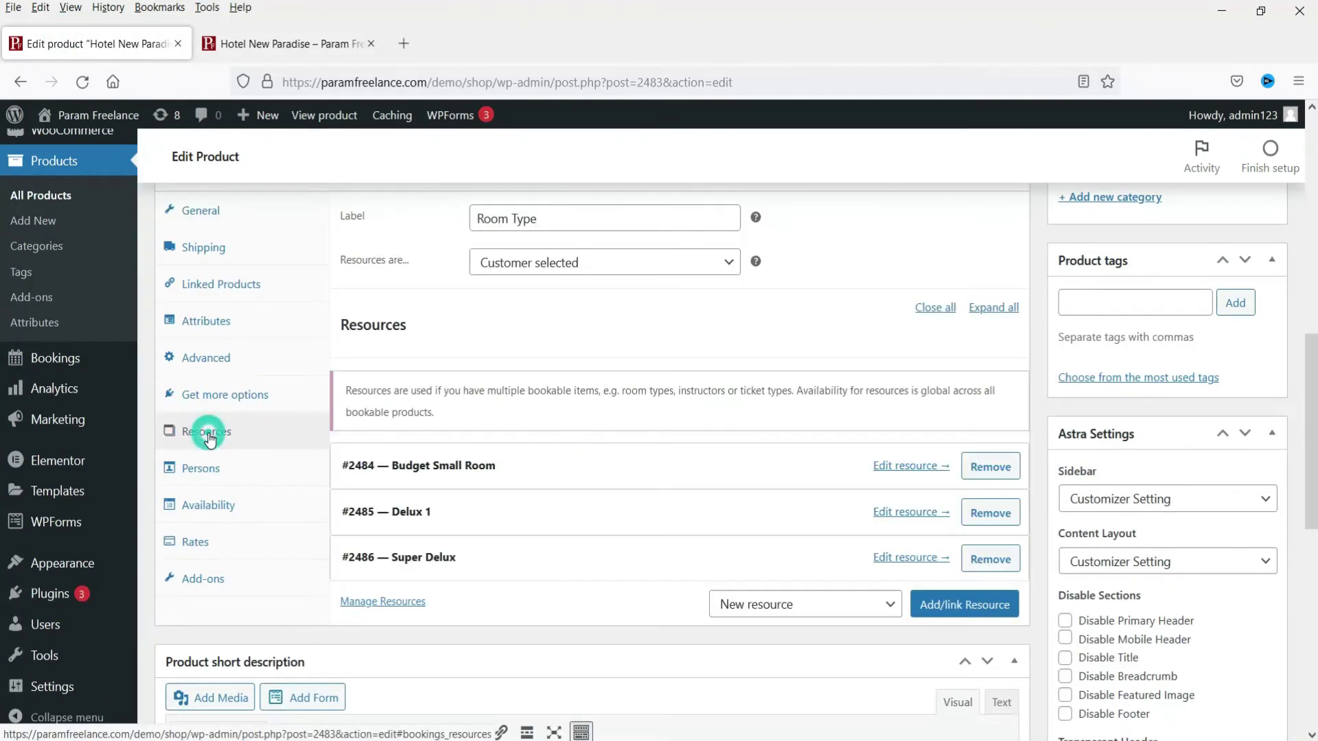
scroll(836, 397, down, 3)
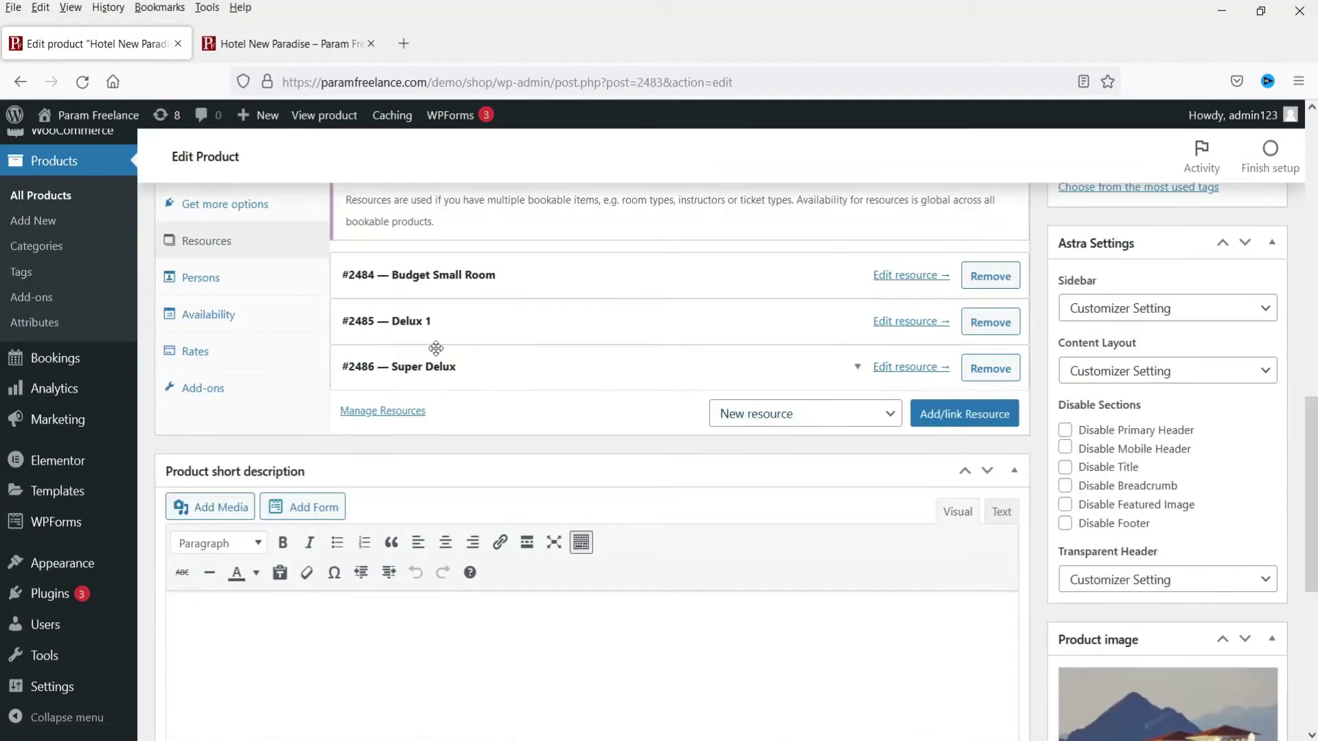
click(856, 328)
click(743, 389)
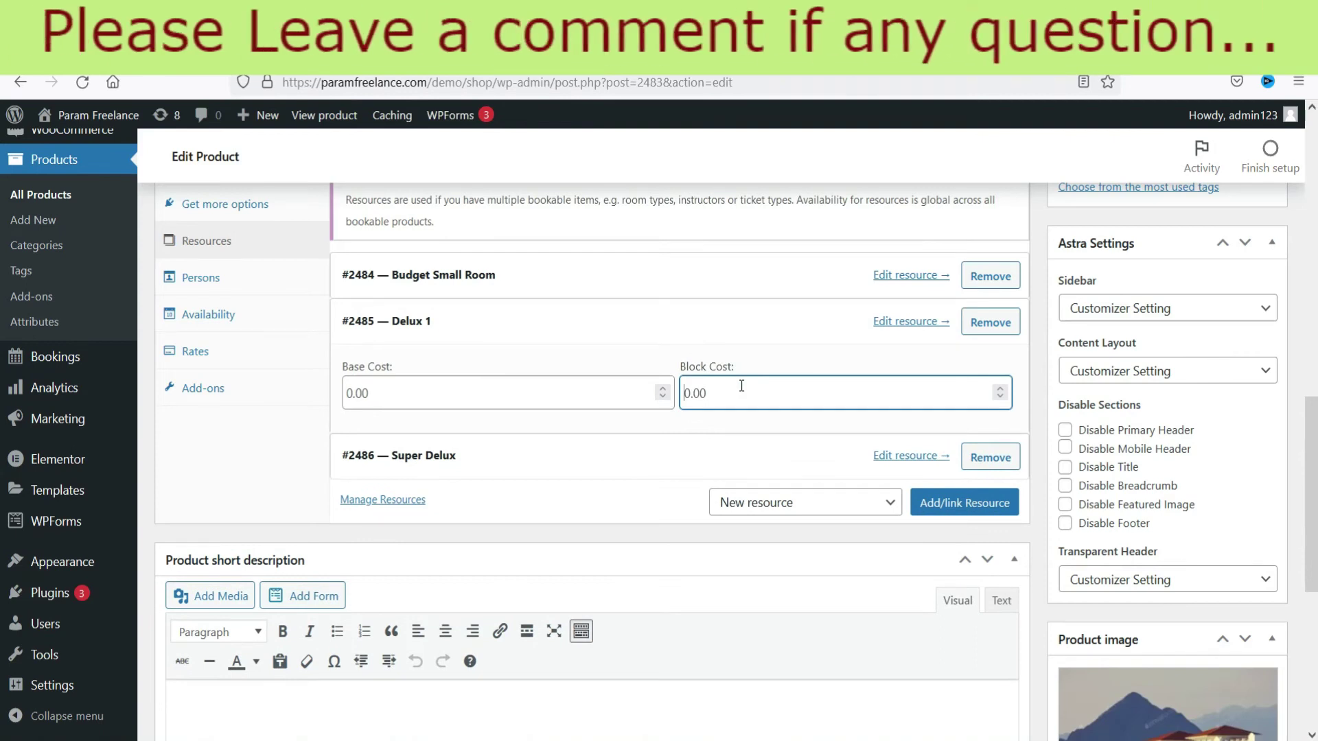
text(300)
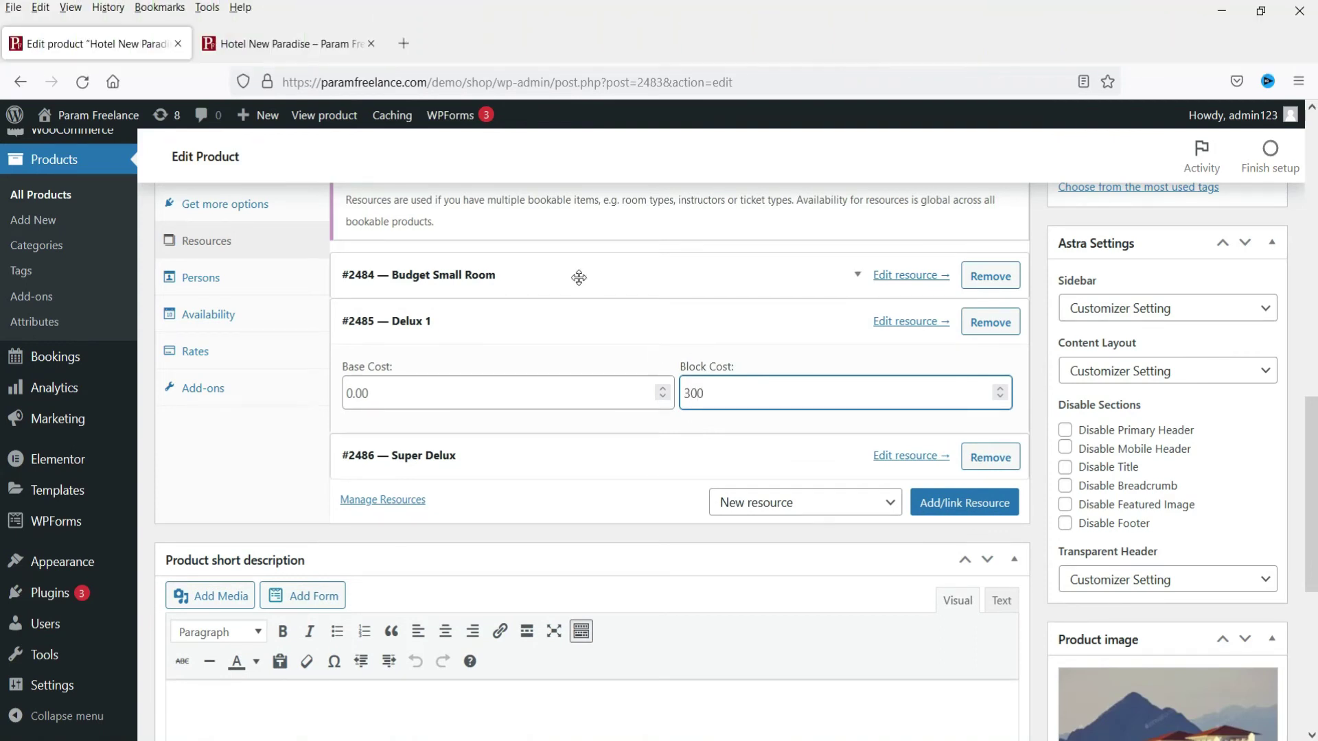
click(728, 399)
Set Super Delux's block cost to 500 and update the product
click(858, 459)
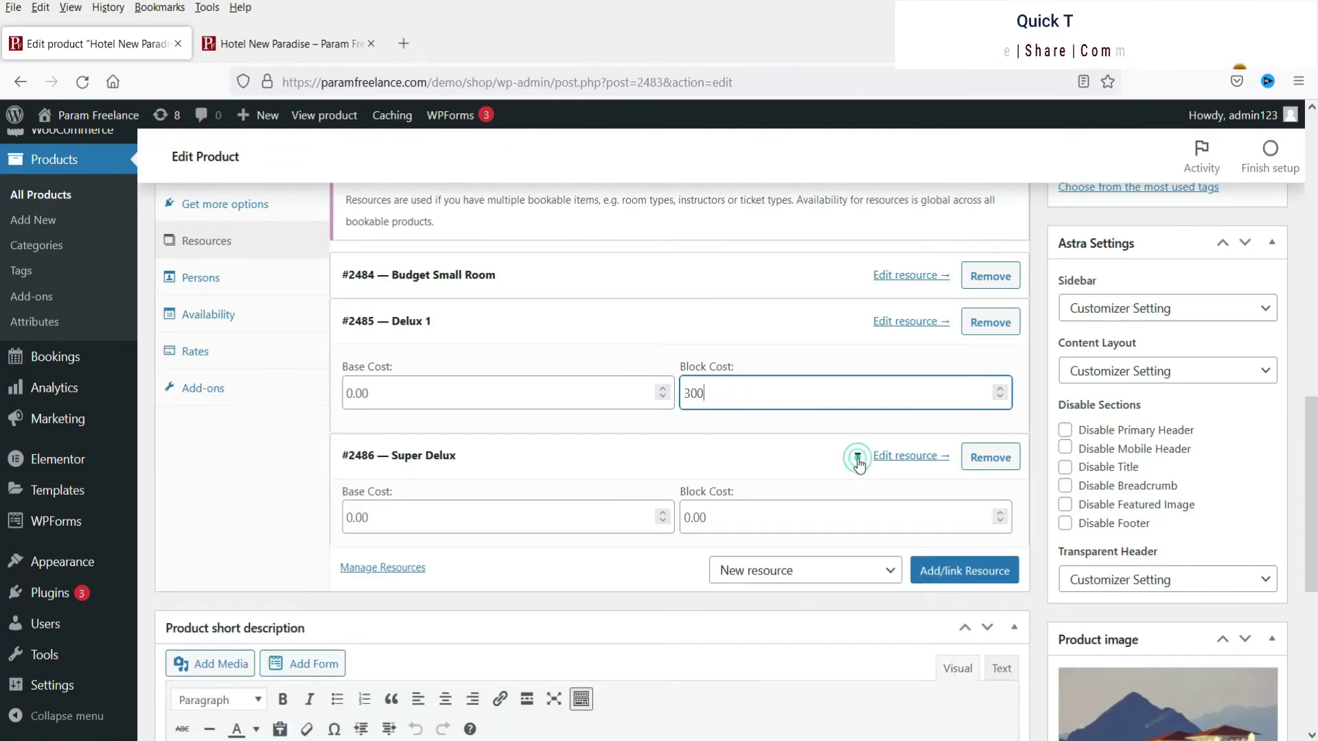
scroll(753, 423, down, 3)
click(708, 337)
text(500)
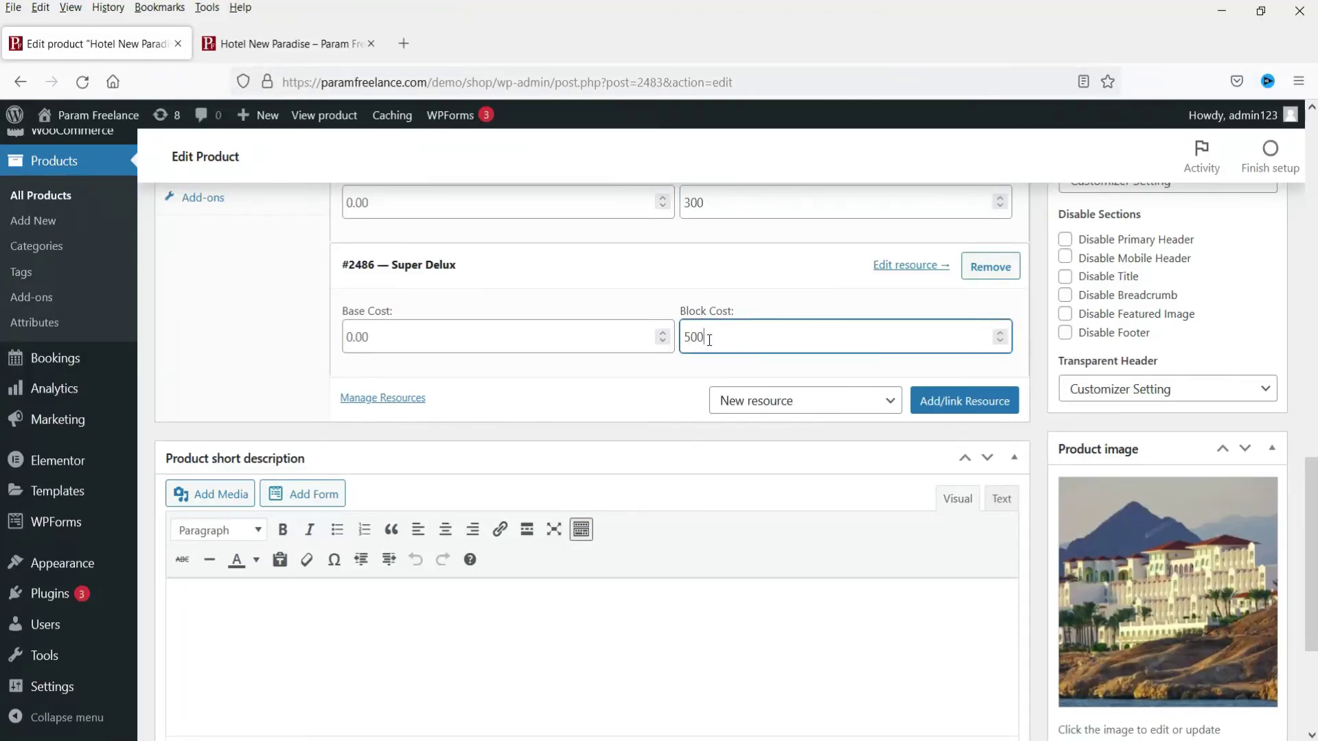
scroll(931, 409, up, 10)
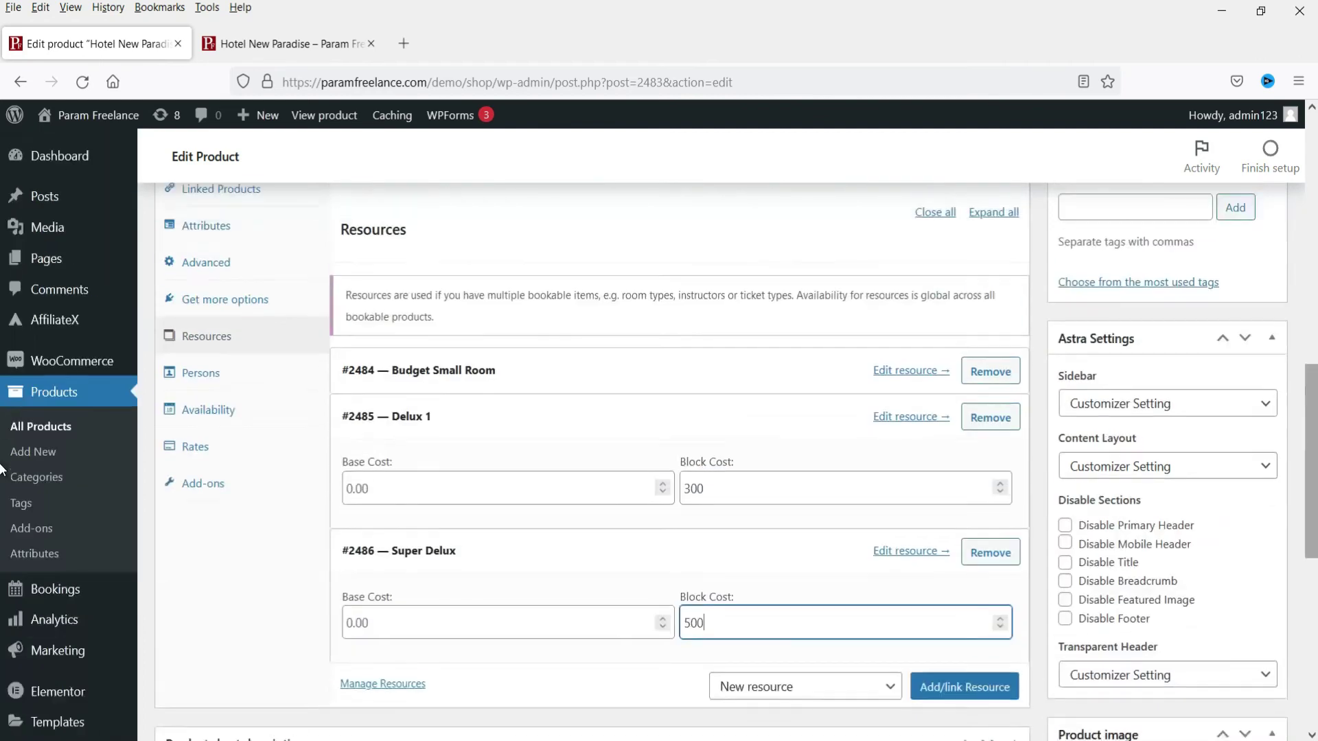
click(1259, 285)
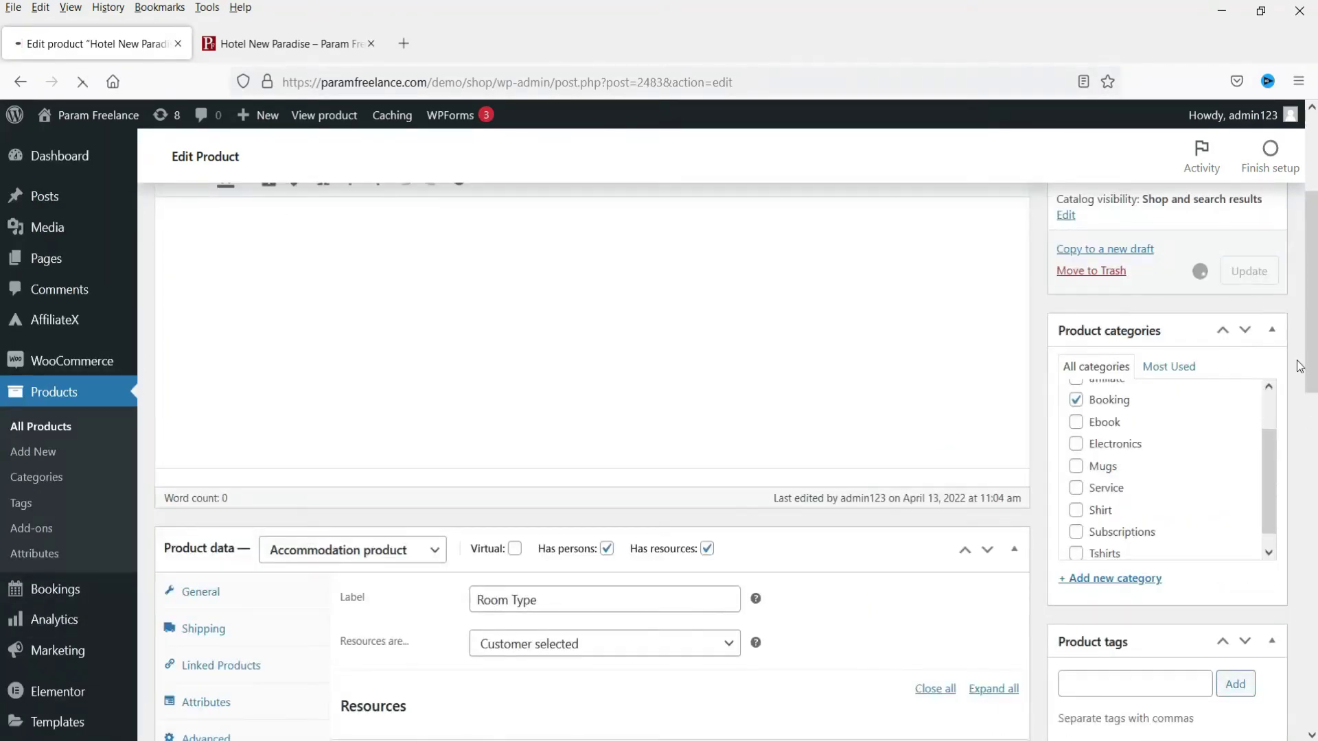
Open the Budget Small Room, Delux 1 and Super Delux resource pages in separate tabs
scroll(235, 341, down, 7)
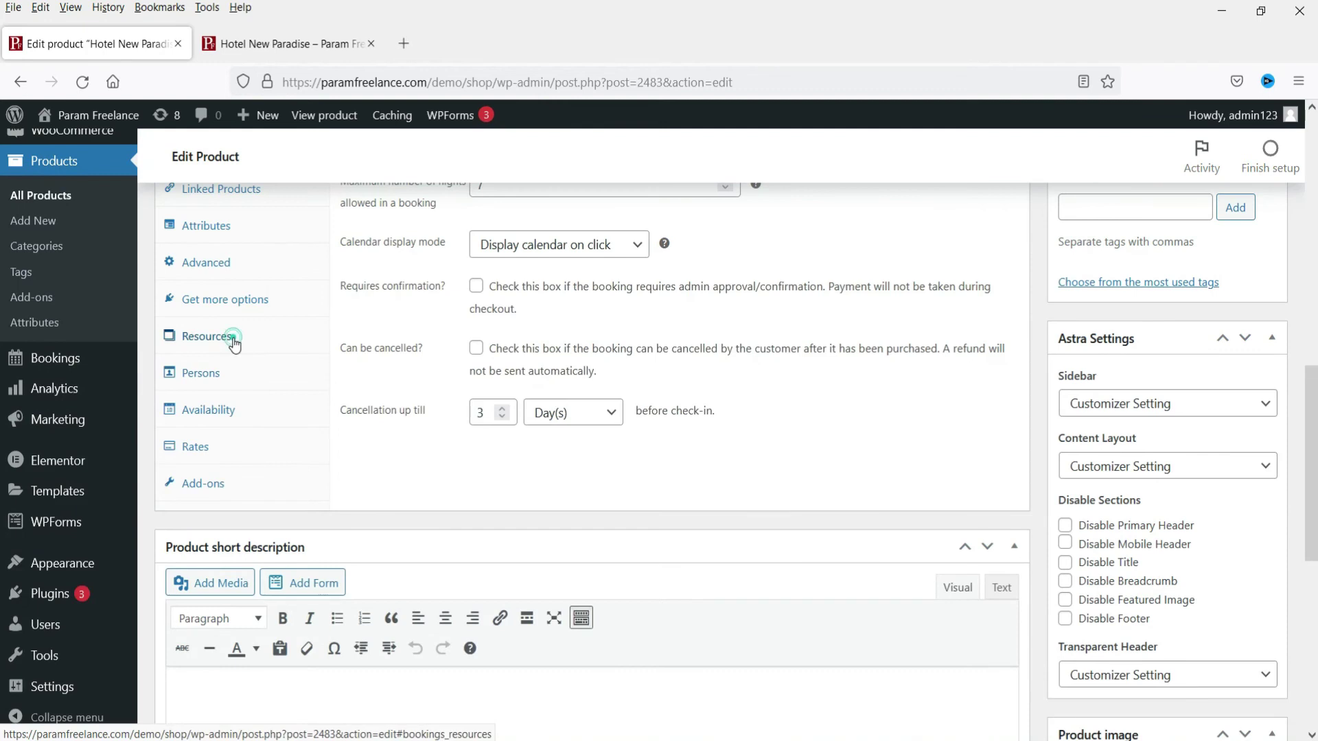
click(236, 339)
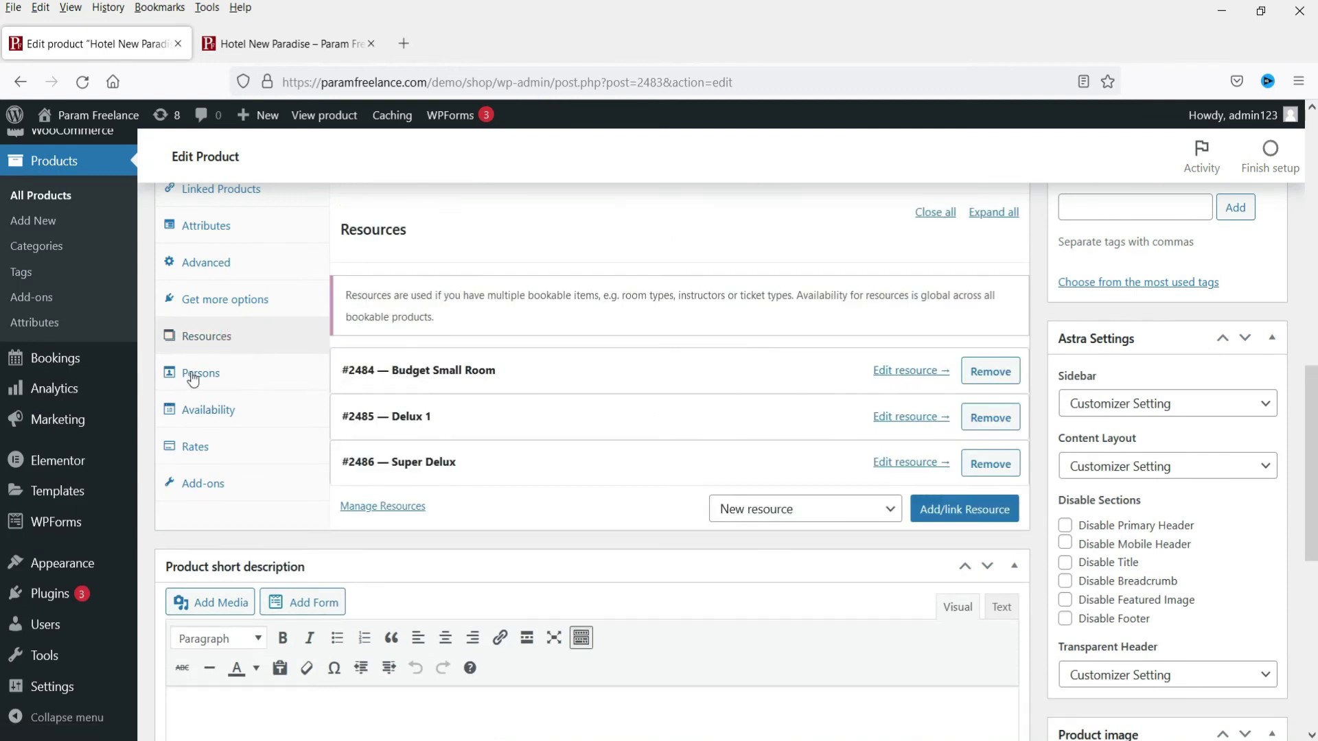
click(913, 374)
click(84, 38)
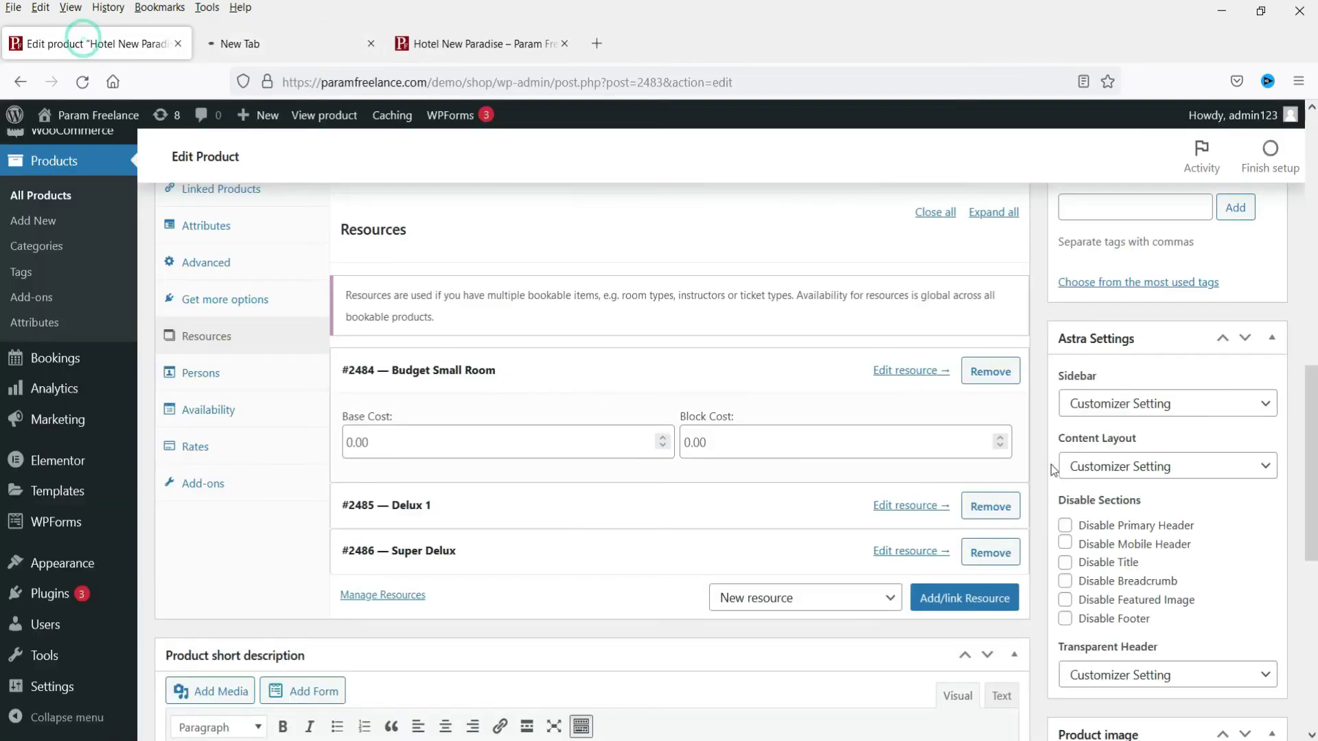
click(919, 511)
click(127, 47)
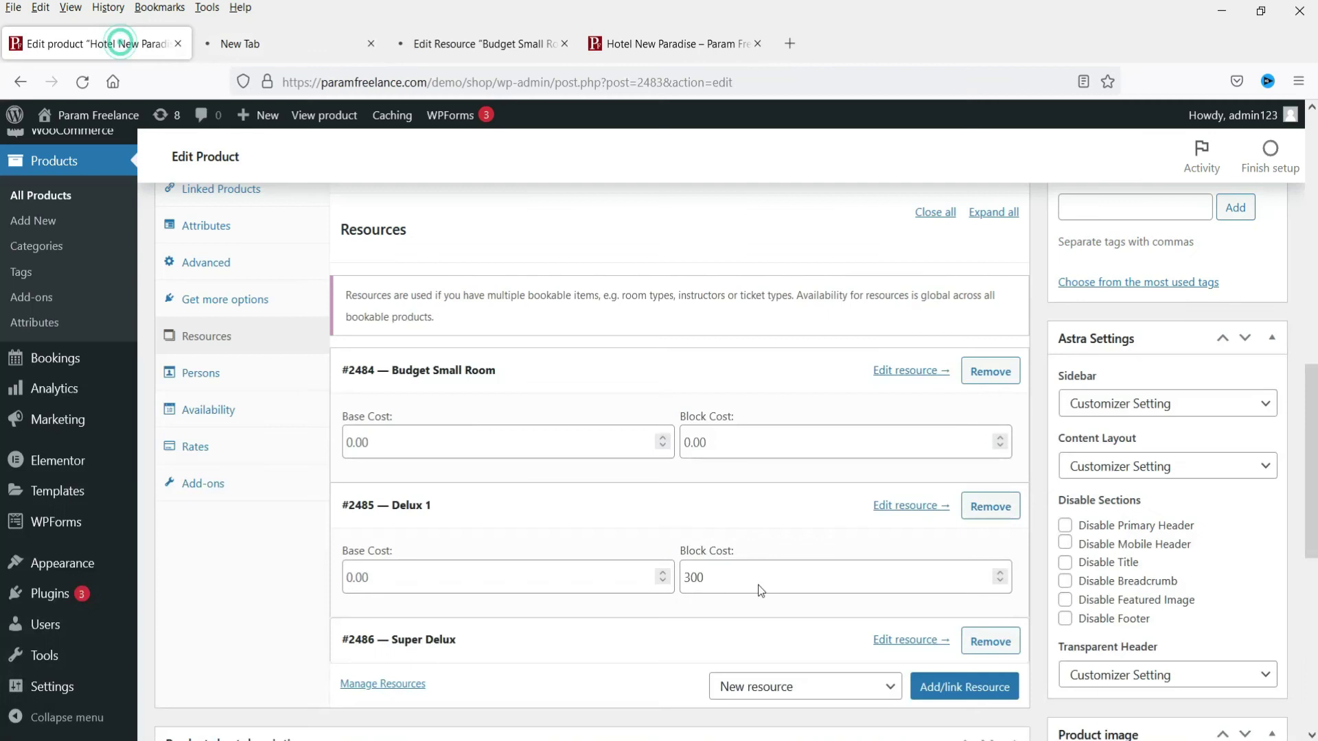
click(917, 640)
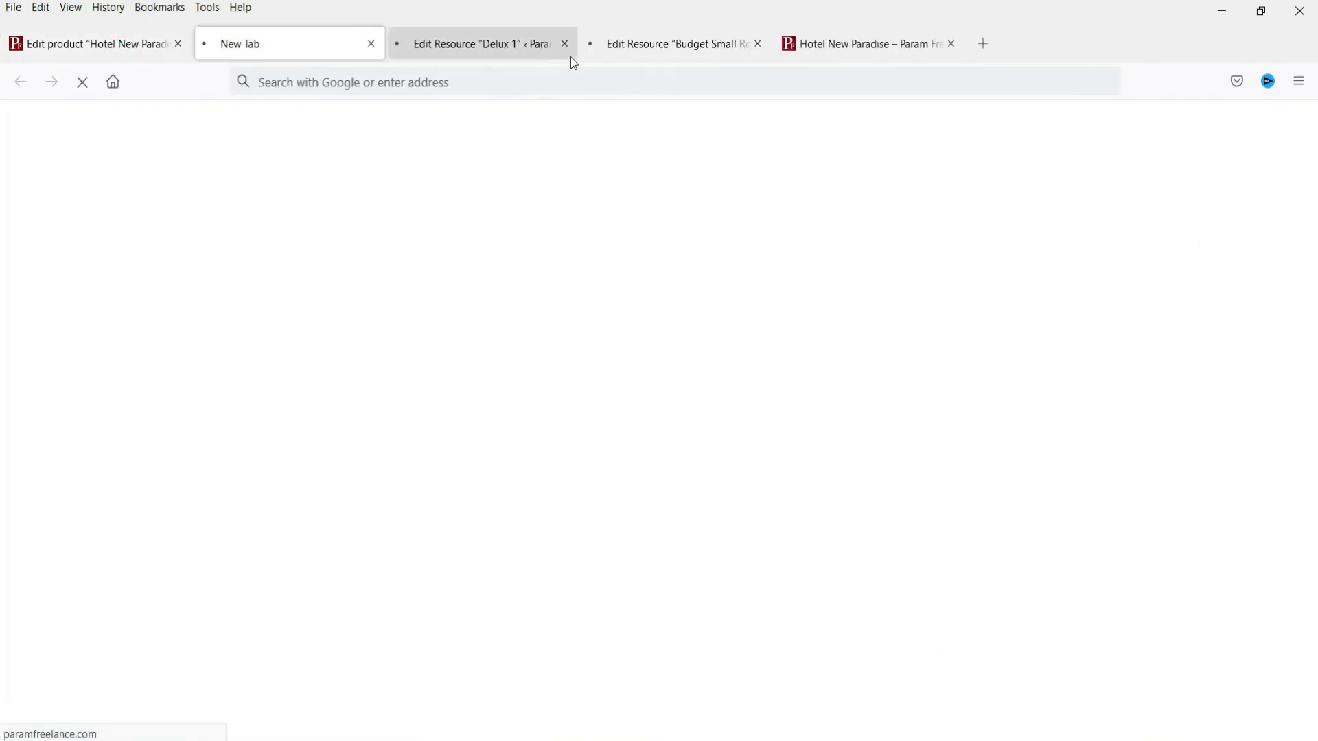
click(659, 46)
Change Available Quantity from 1 to 10 and update for Budget Small Room, Delux 1 and Super Delux
double_click(305, 353)
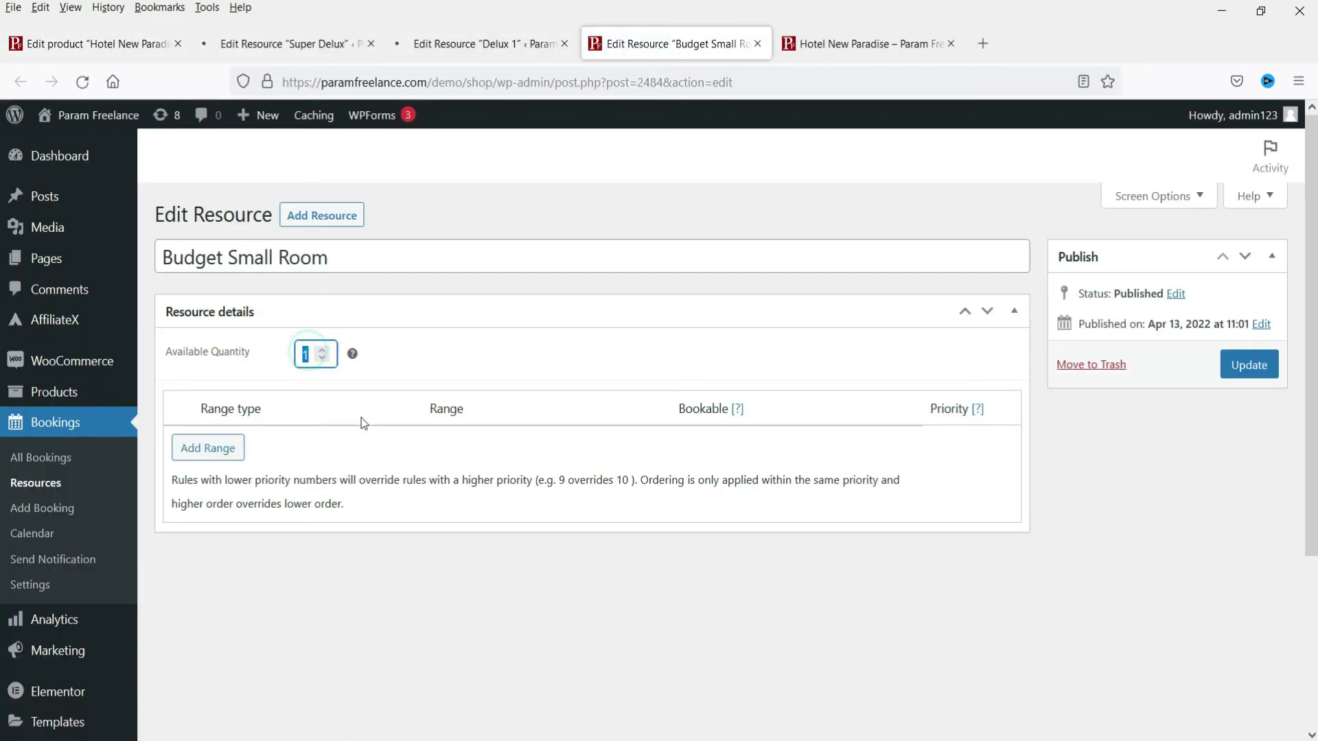
text(10)
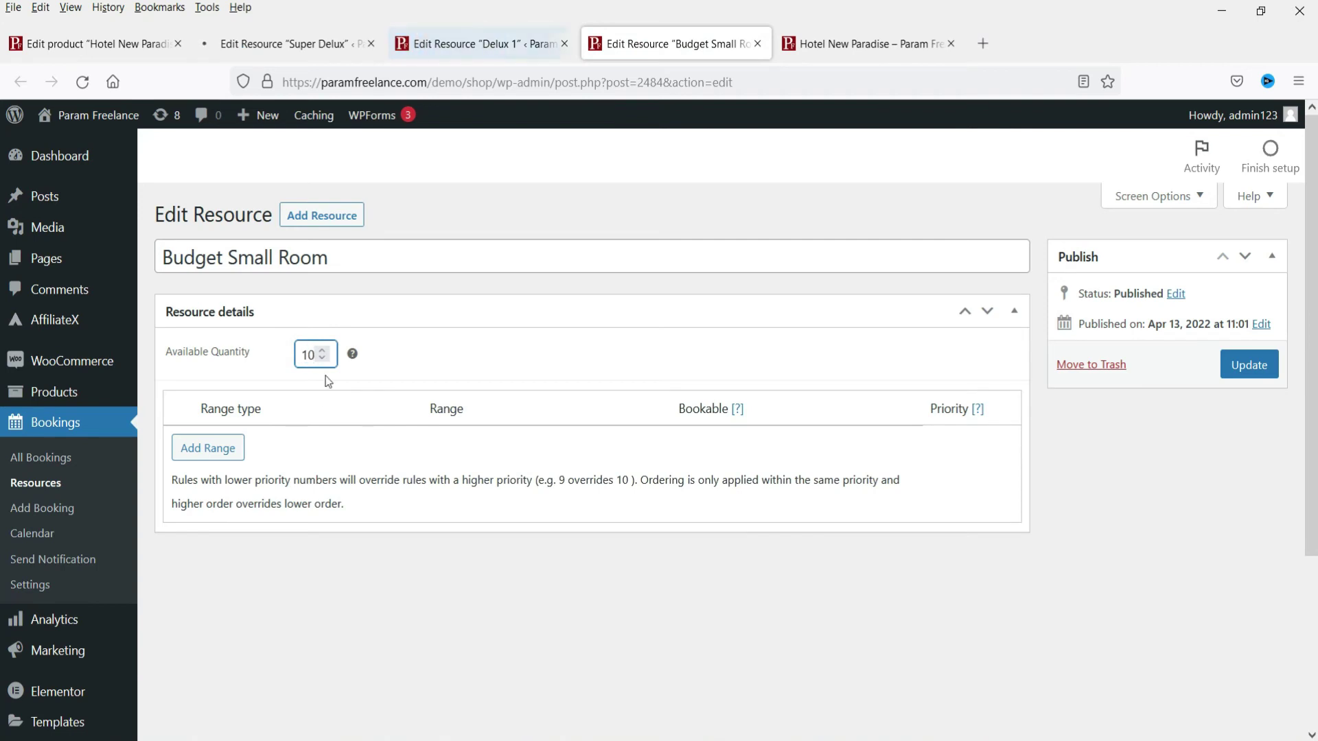
click(1245, 370)
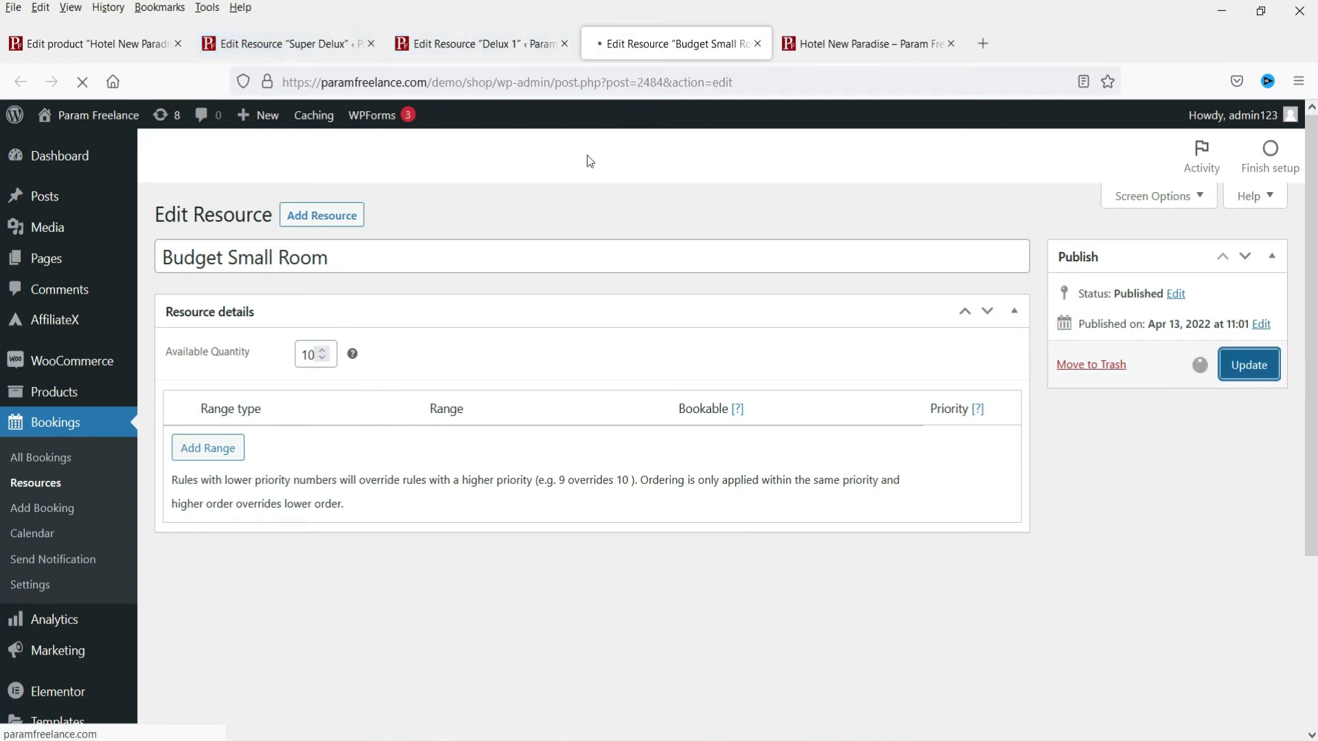
click(480, 44)
double_click(302, 354)
text(10)
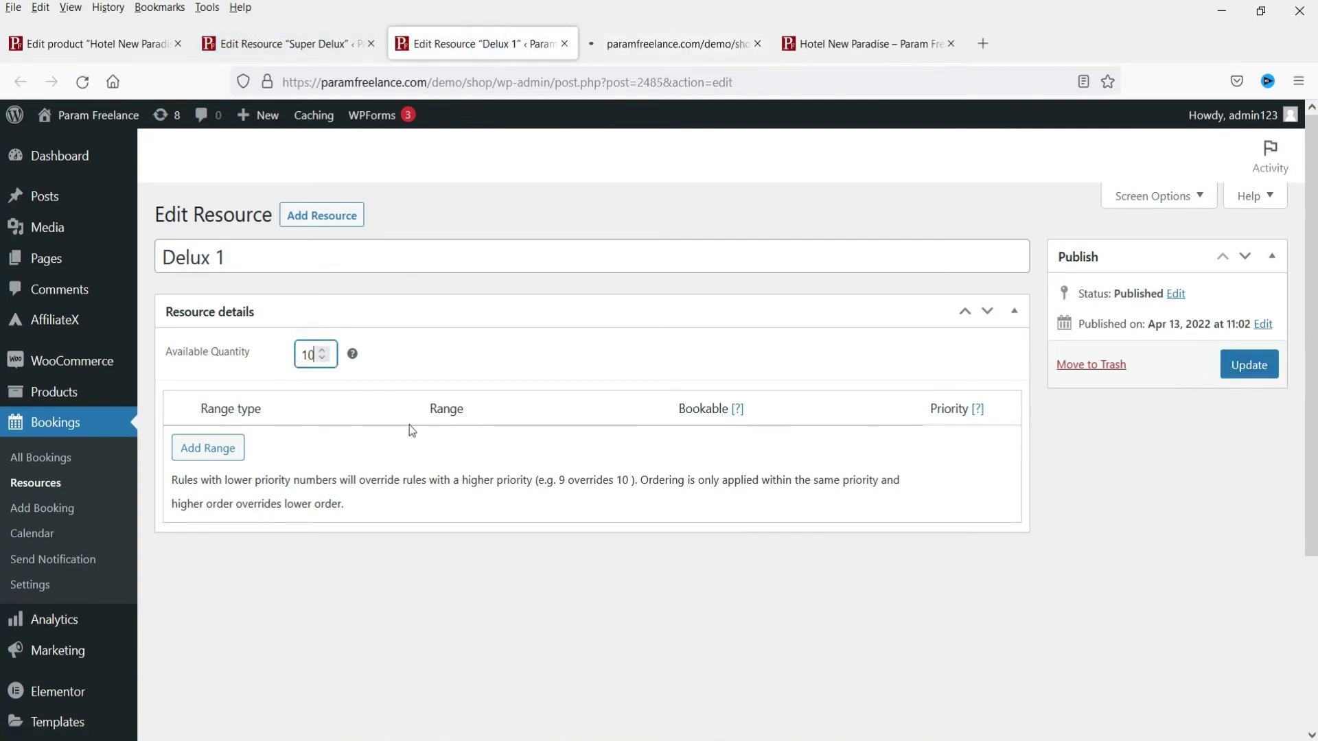
click(1247, 365)
click(284, 46)
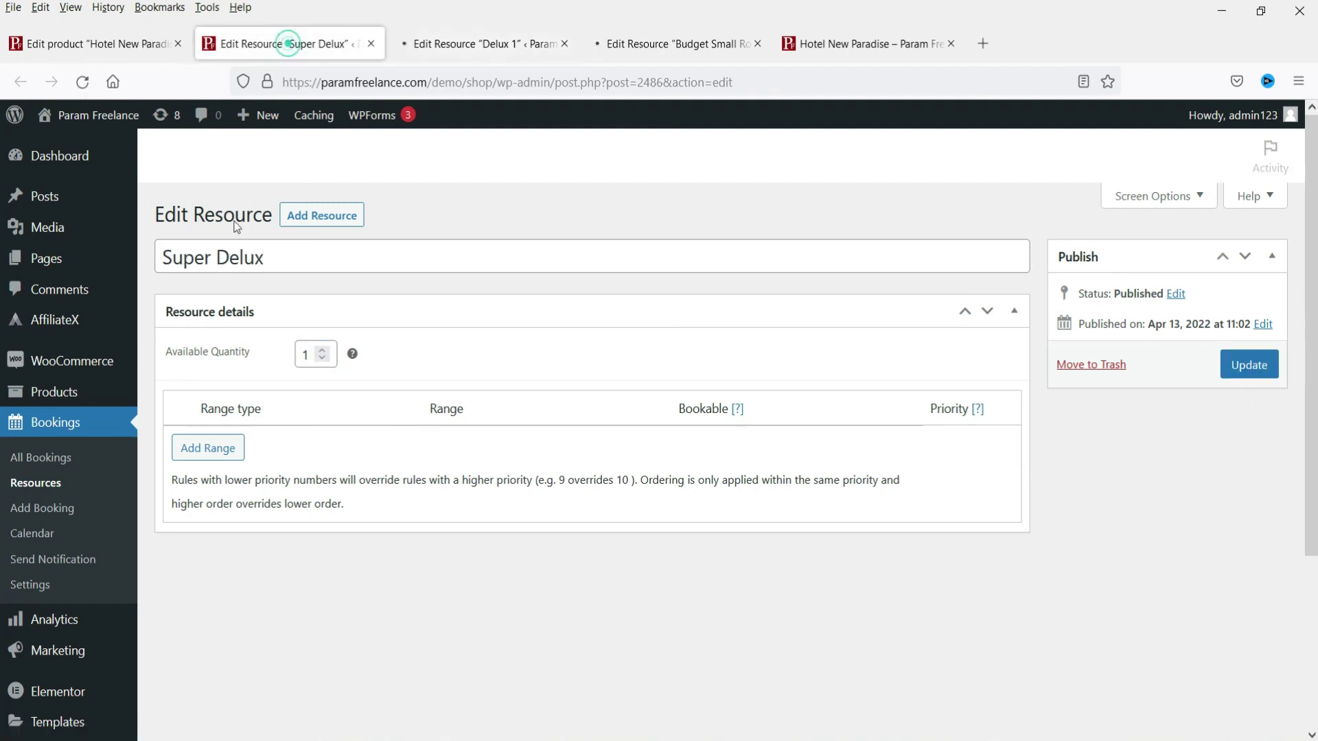
click(309, 356)
double_click(304, 355)
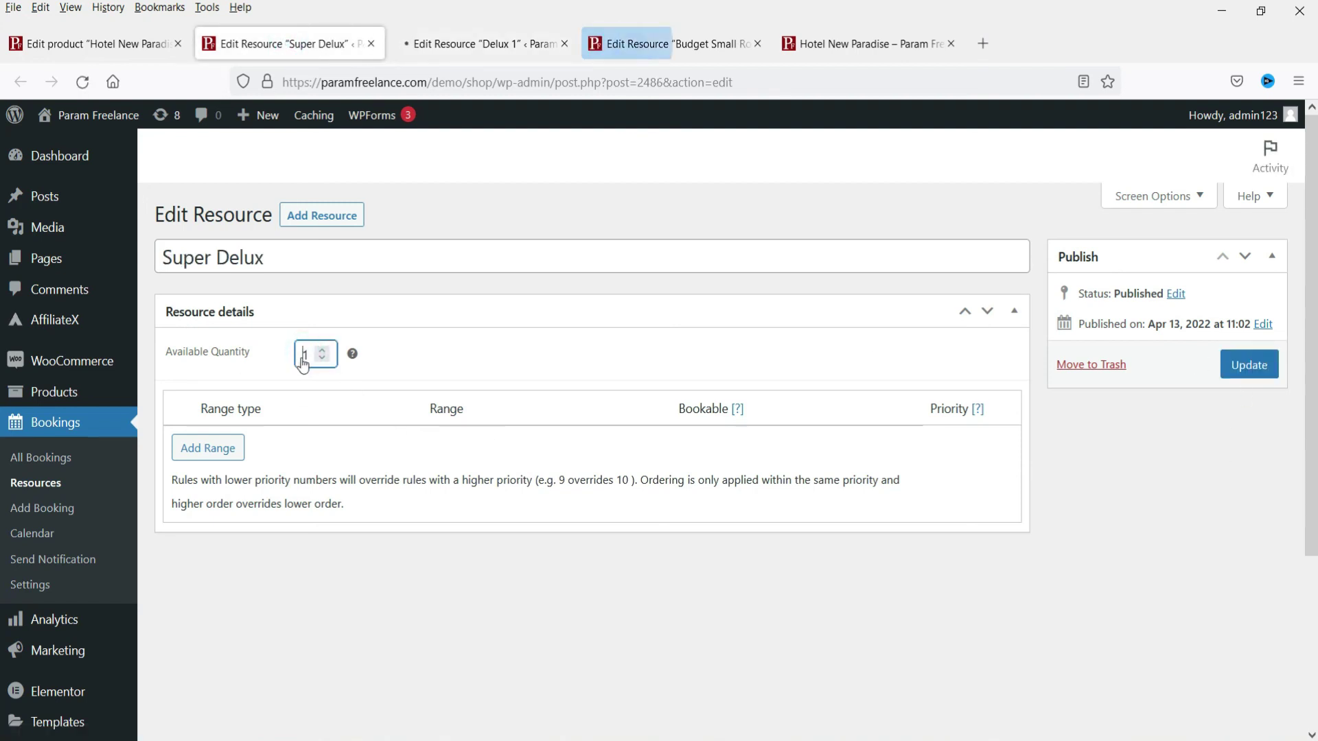
text(10)
click(1248, 365)
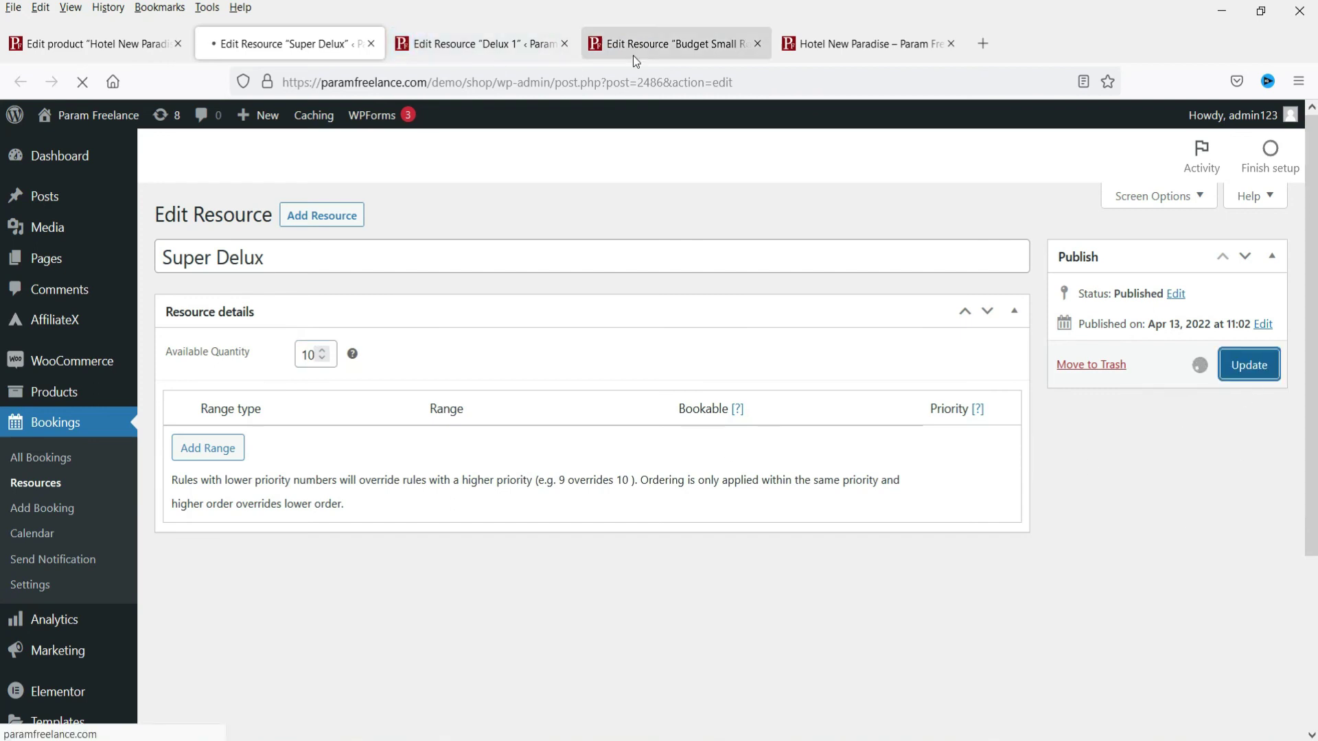
click(868, 44)
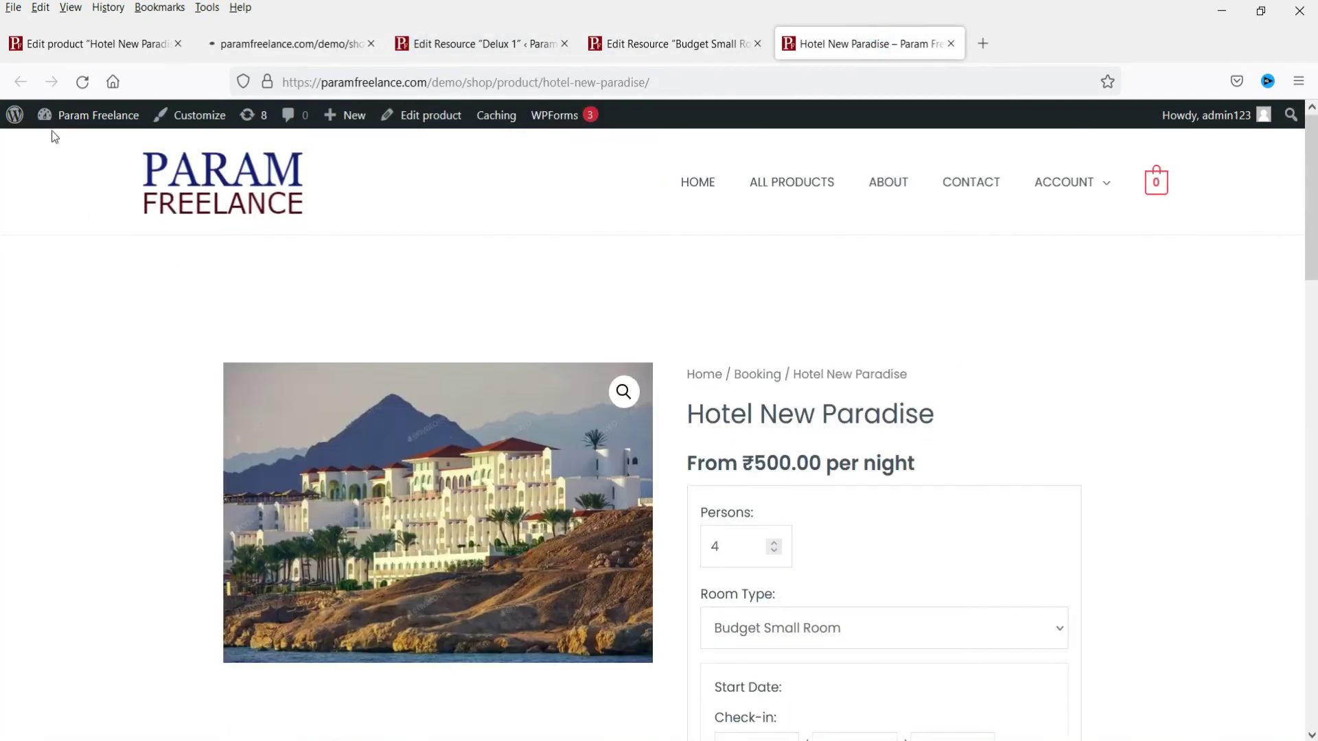
Reload the page, choose Super Delux, and book 19–21 April, quoted at ₹2,000.00
click(83, 82)
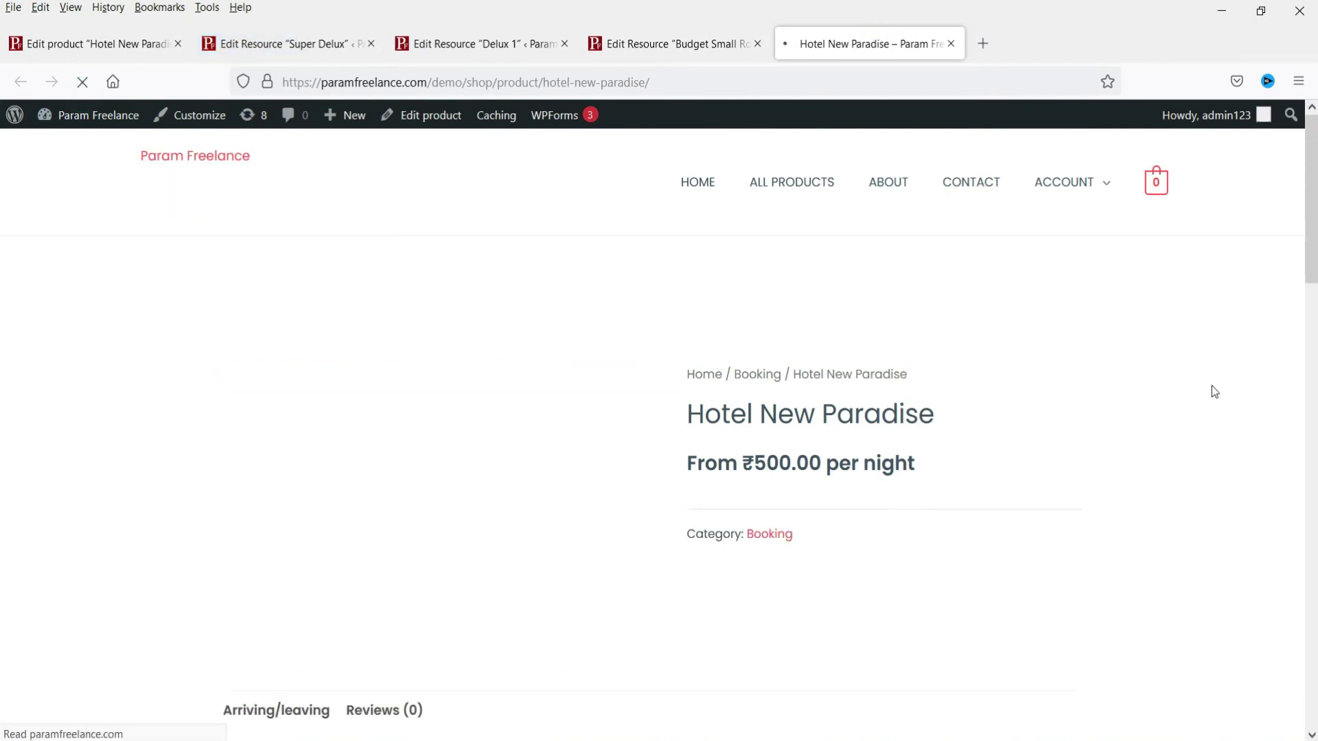
scroll(1192, 371, down, 5)
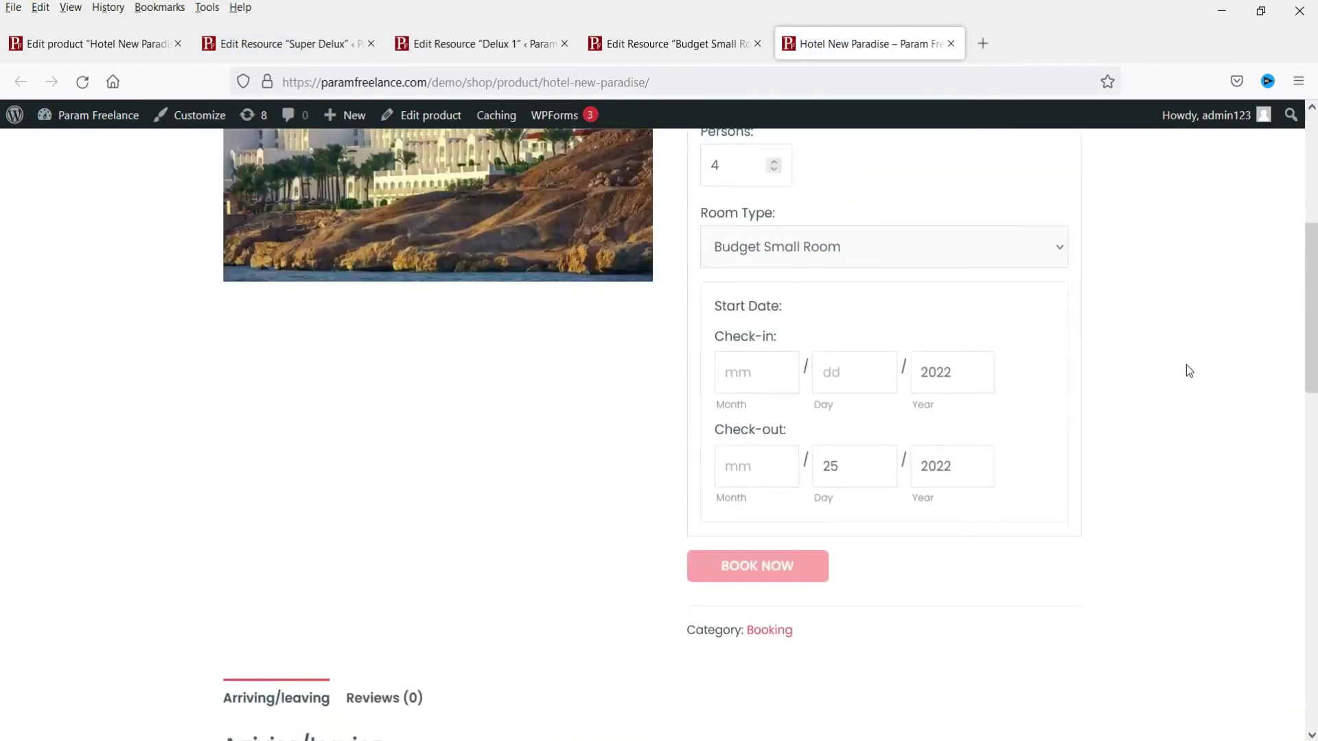
click(827, 246)
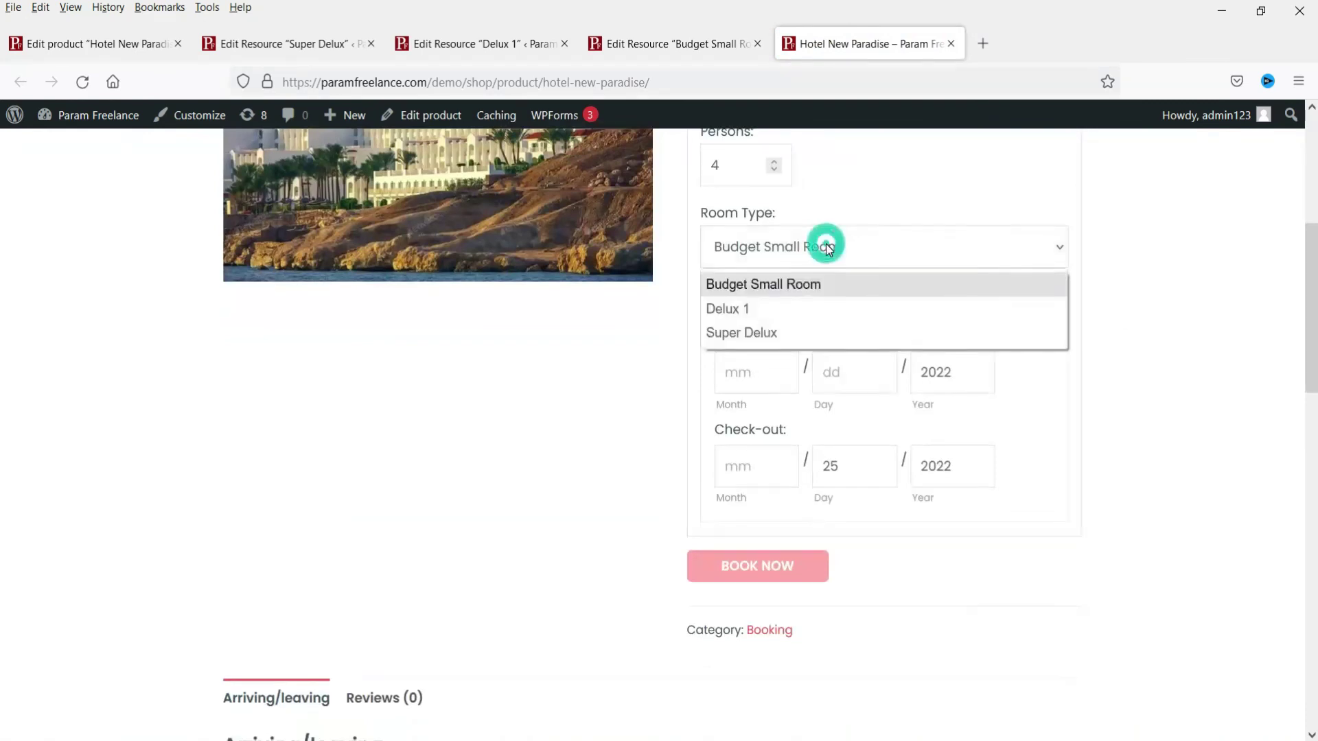
click(832, 332)
click(827, 373)
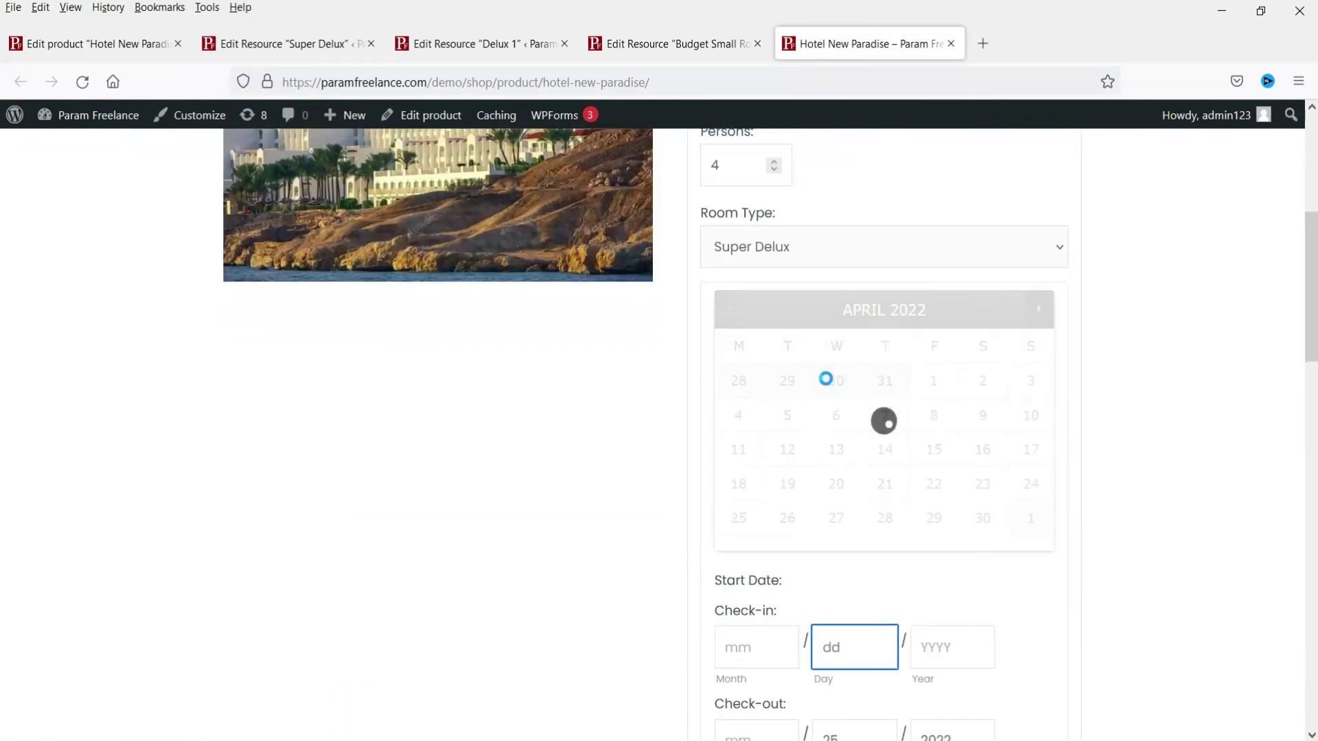
click(789, 484)
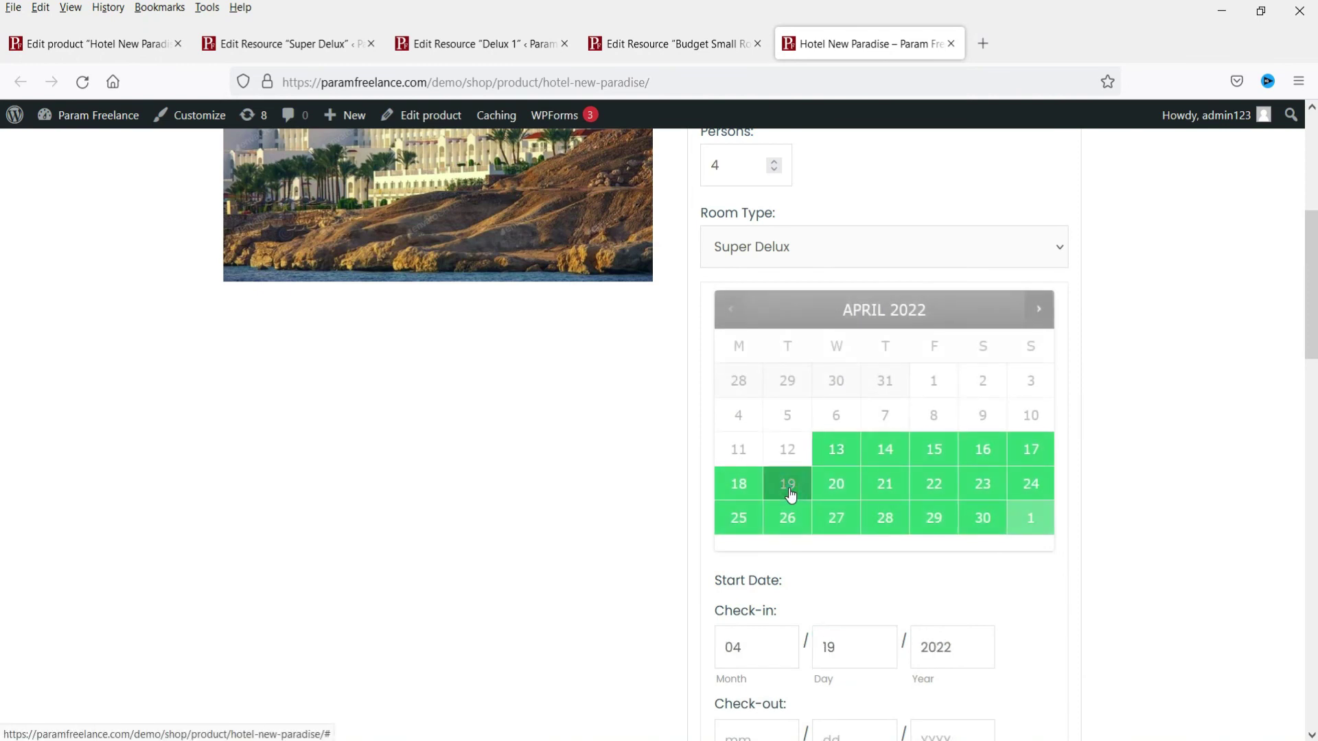
click(883, 486)
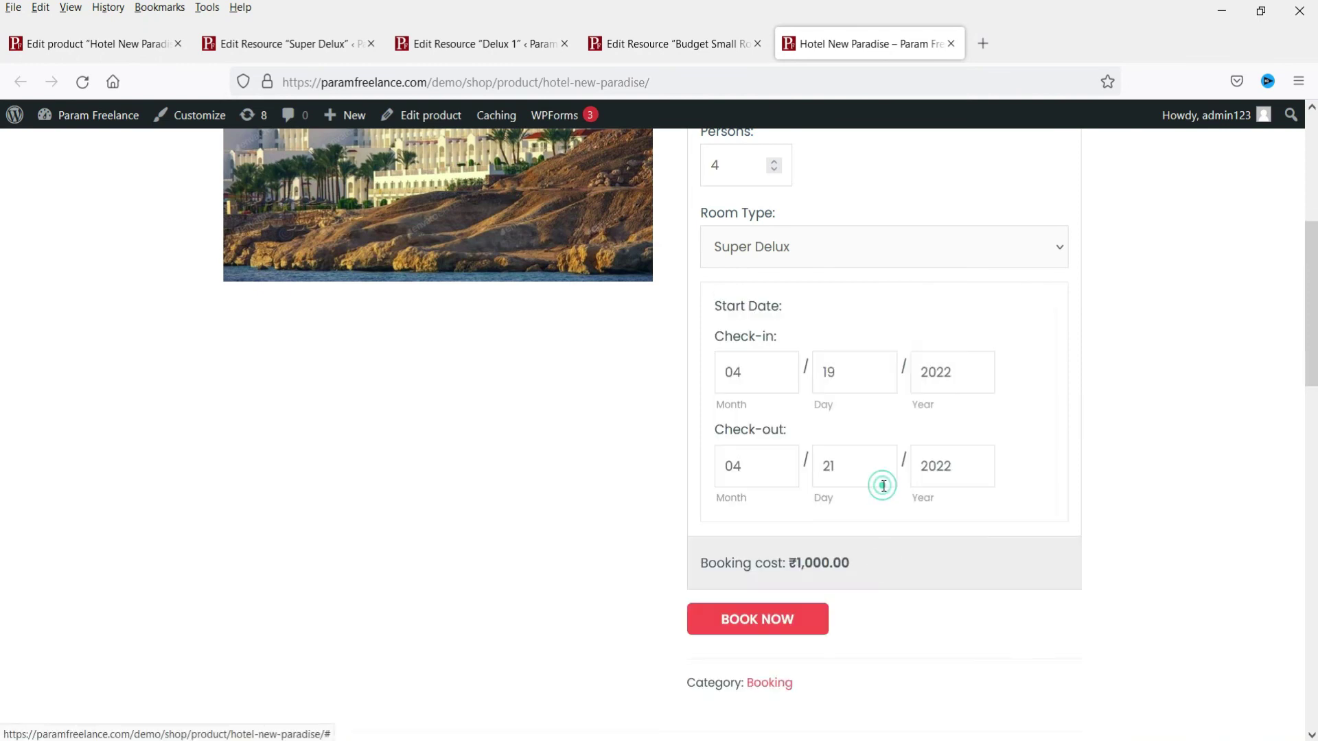
scroll(1236, 351, down, 2)
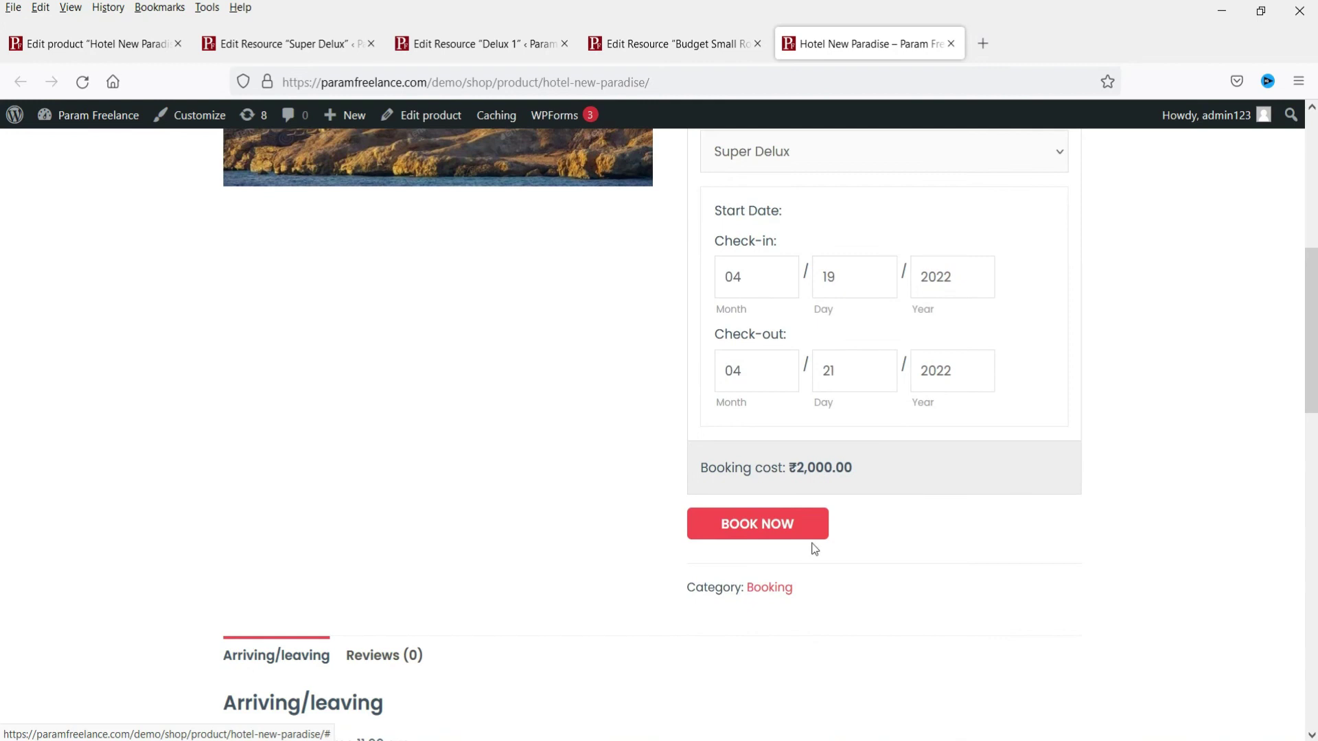
double_click(827, 468)
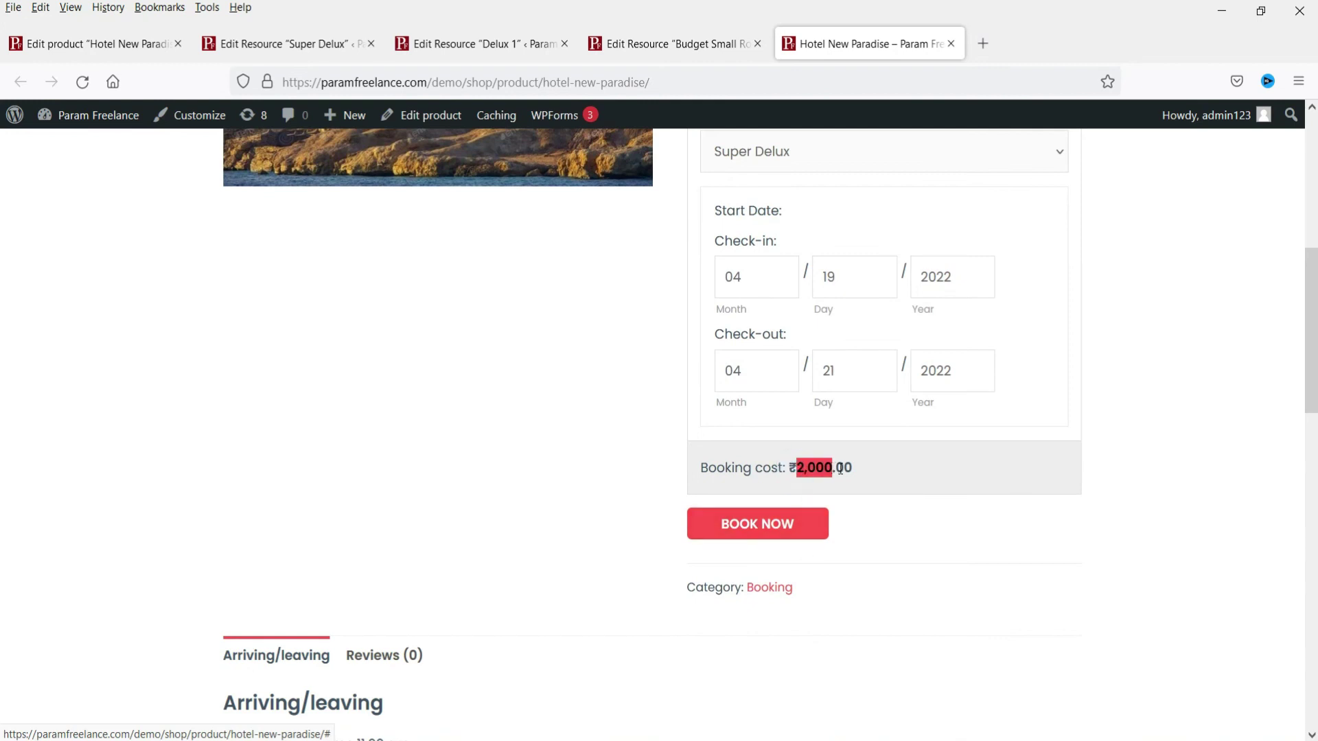
click(1174, 460)
Change the stay to 23–25 April, quoted at ₹2,400.00
click(821, 281)
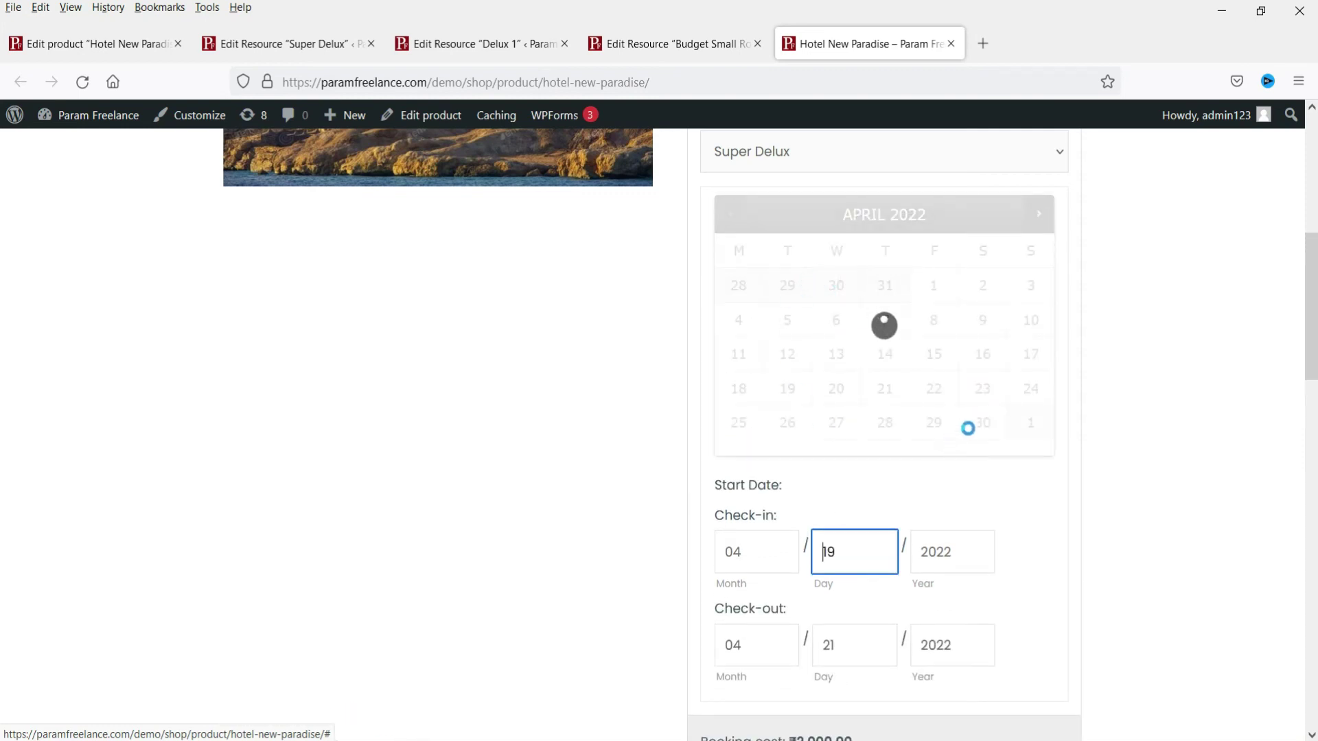
click(982, 398)
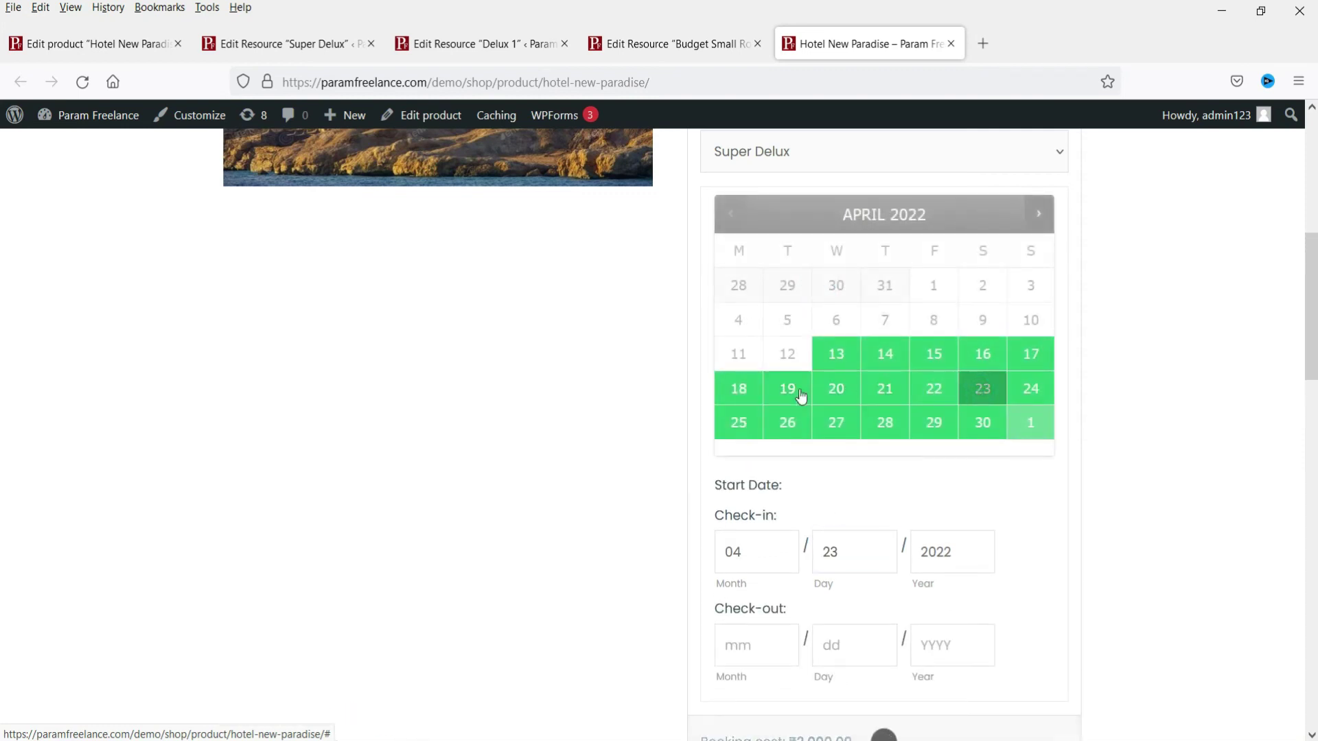
click(739, 422)
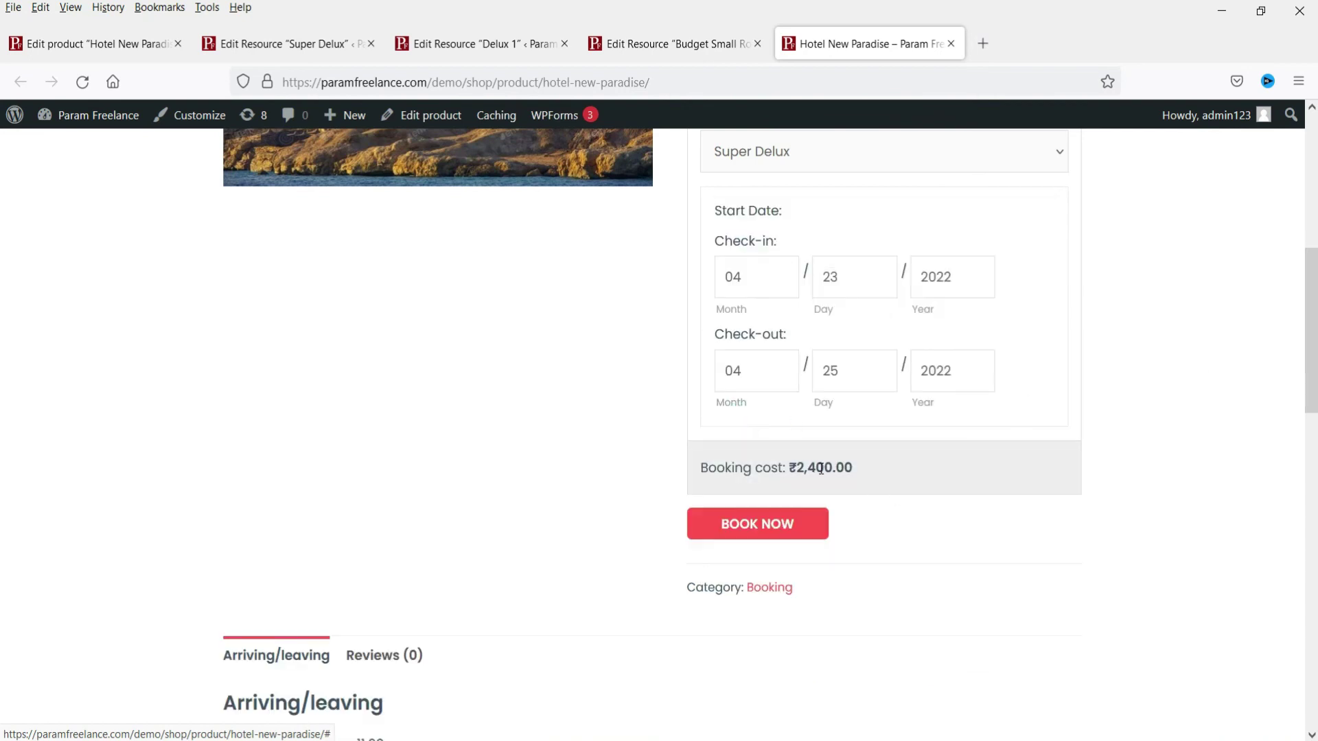
drag(821, 469, 808, 469)
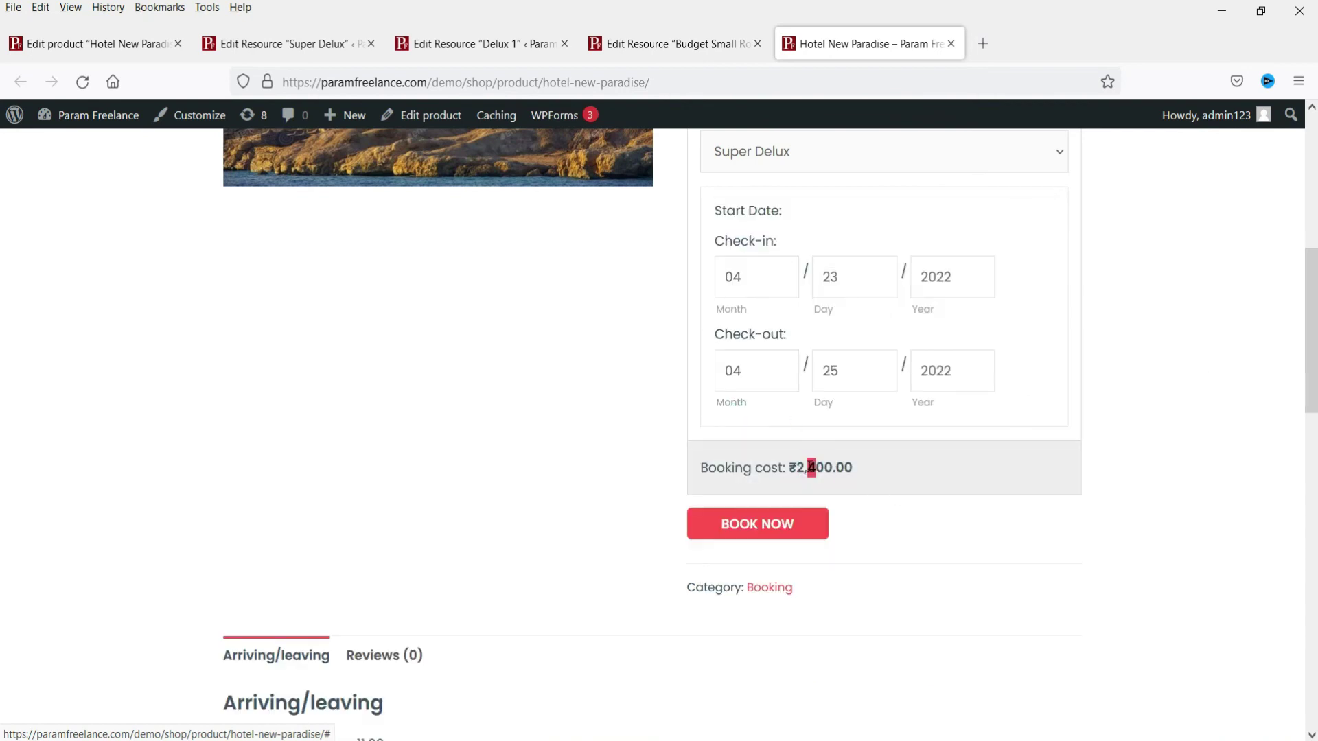
click(1133, 463)
Change the stay to 22–24 April, quoted at ₹2,200.00, and check the arrival times
click(836, 279)
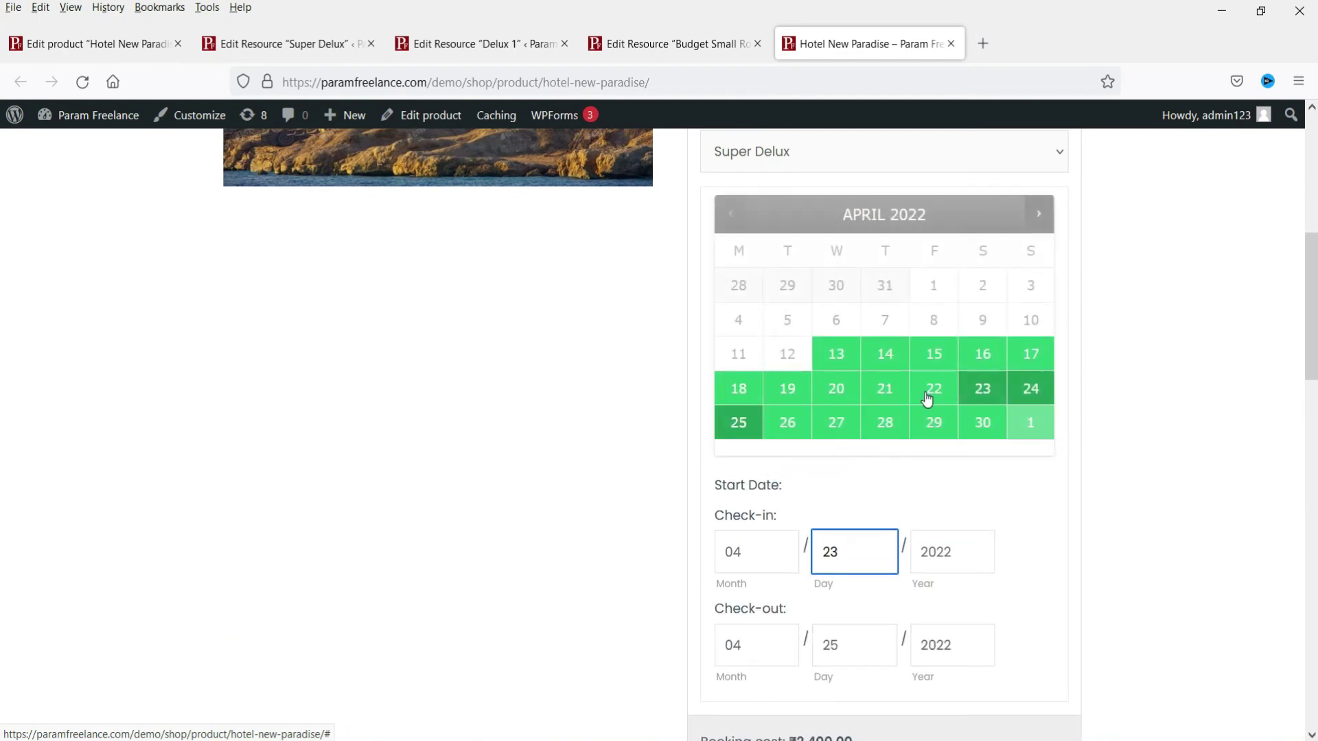
click(925, 389)
click(1029, 388)
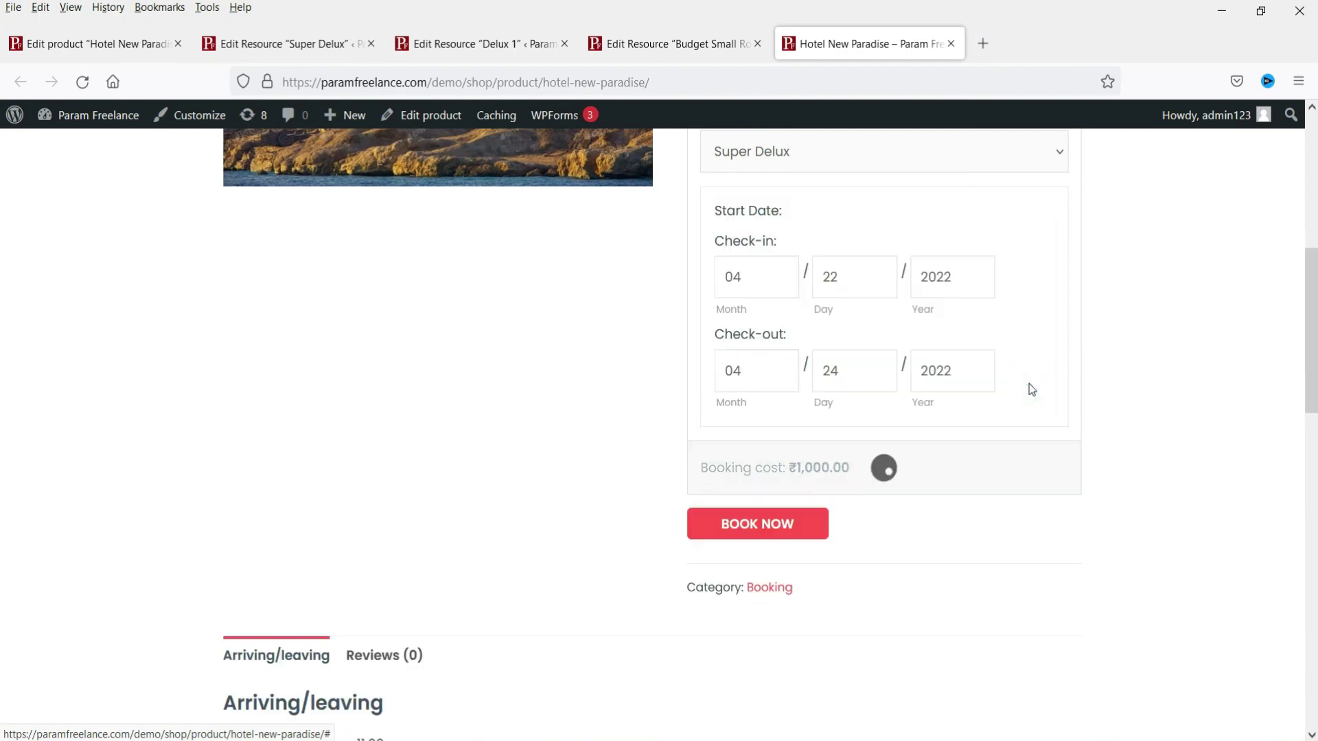
drag(815, 467, 808, 467)
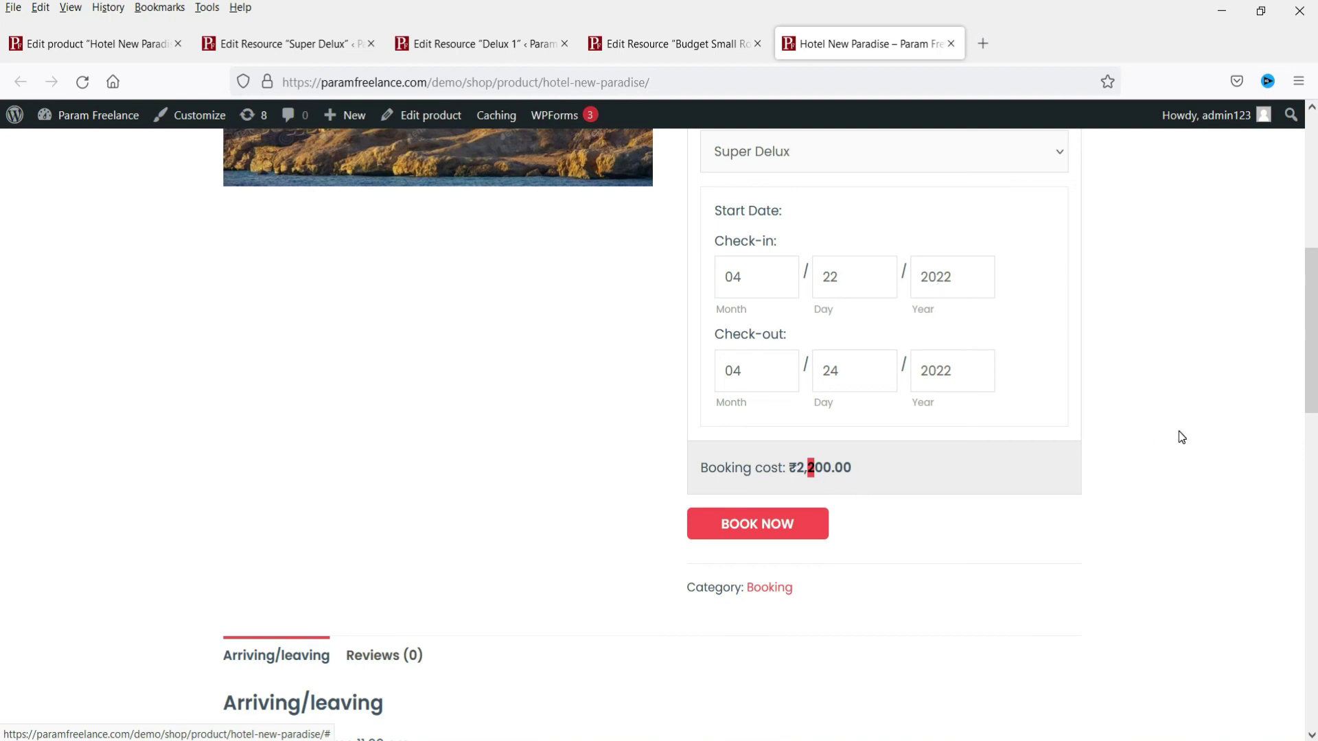
scroll(1175, 426, down, 3)
scroll(1173, 427, down, 2)
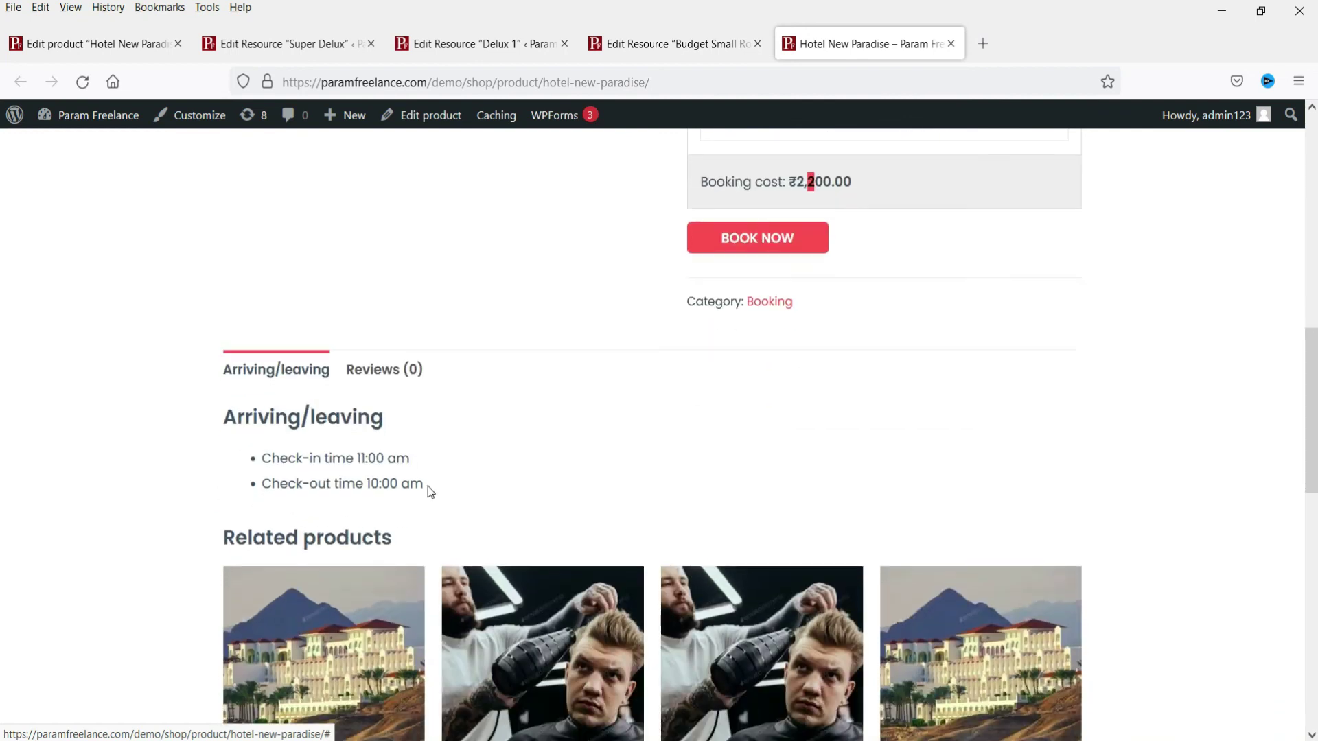
drag(449, 482, 262, 460)
click(487, 474)
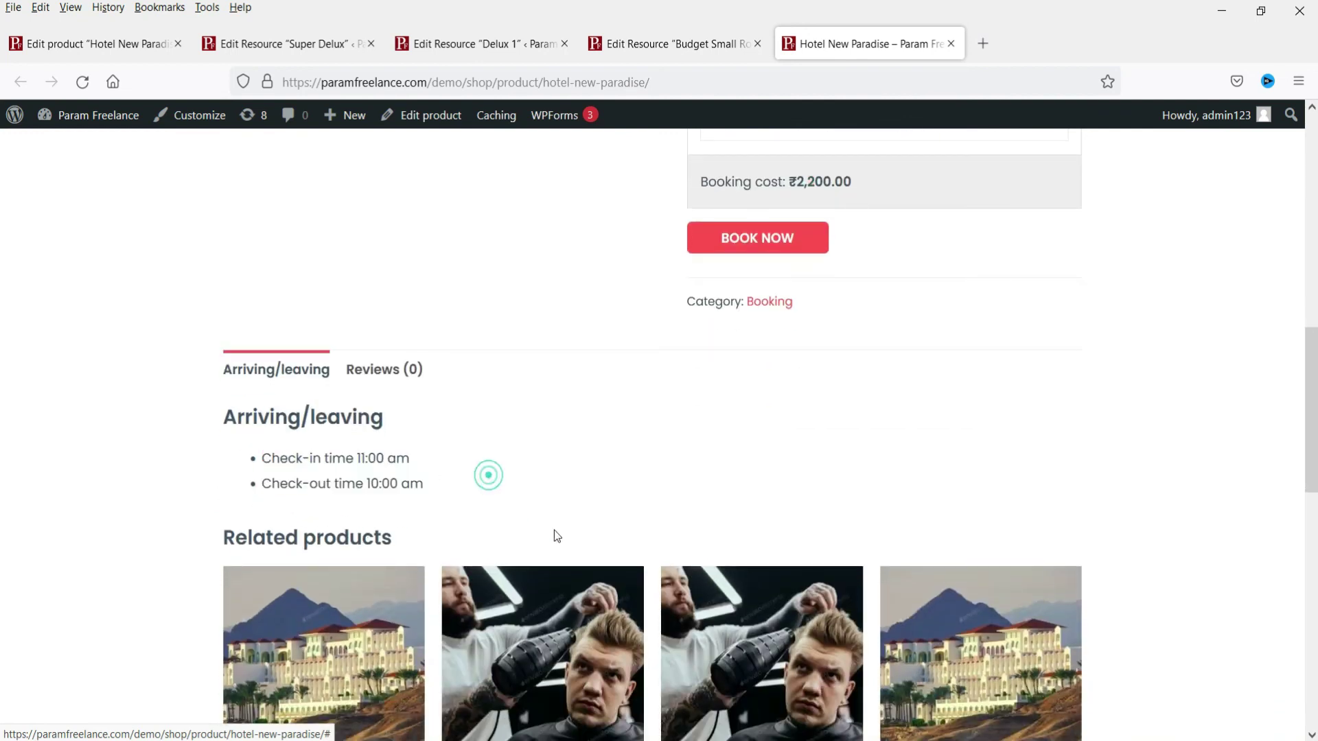
Go to the Accommodation section of the Bookings settings
click(81, 43)
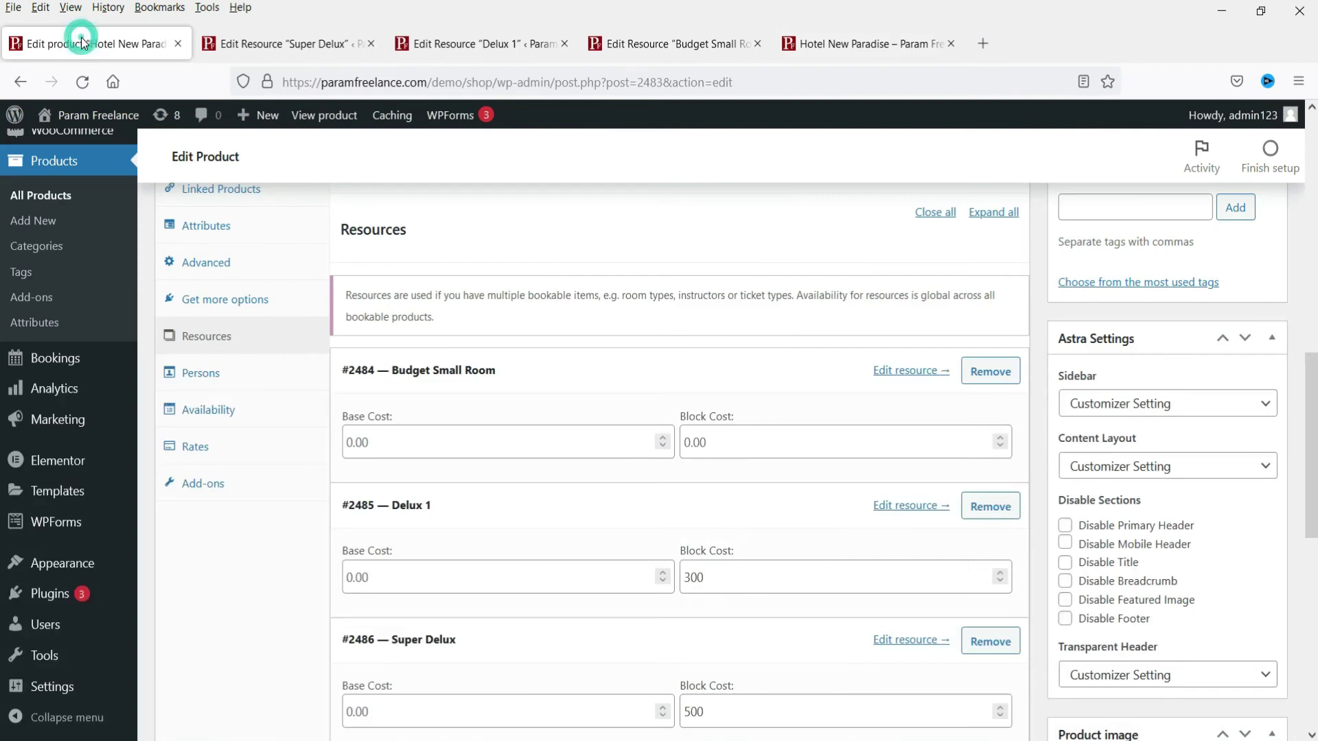
scroll(94, 298, up, 4)
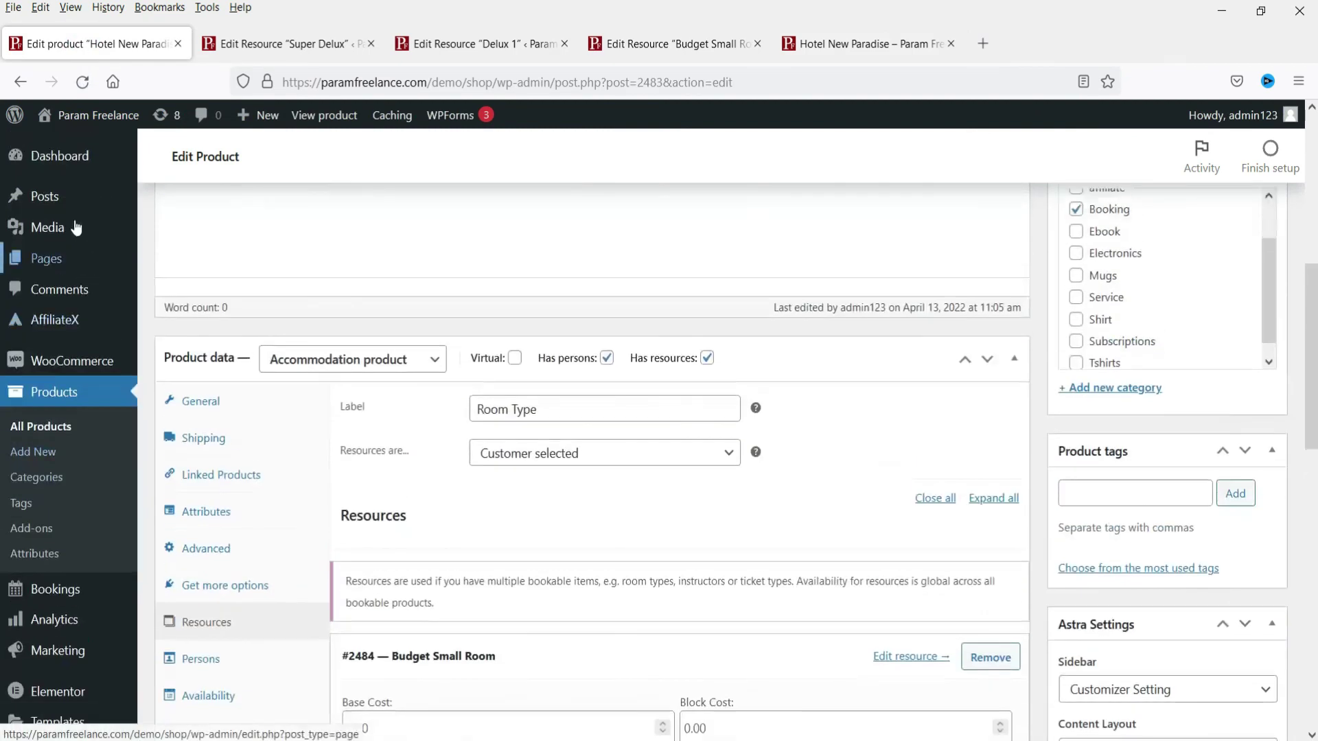
mouse_move(39, 607)
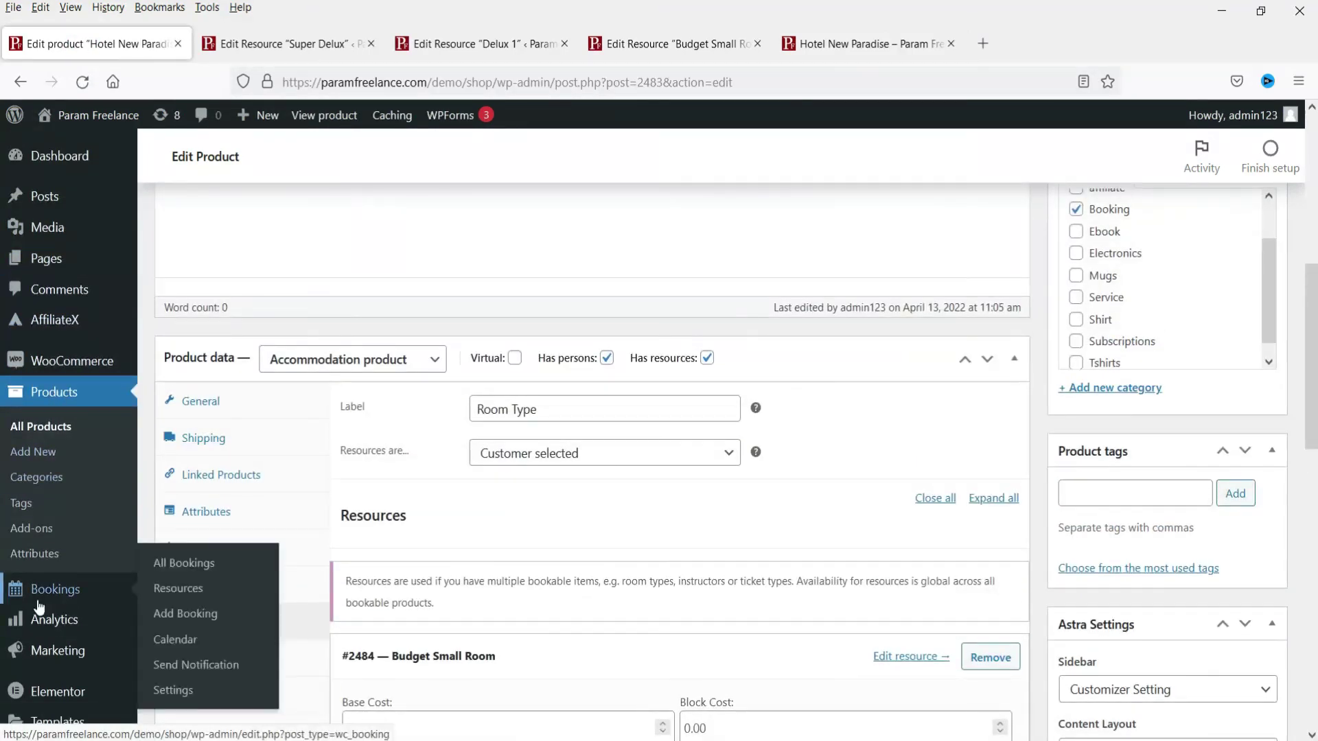
click(172, 691)
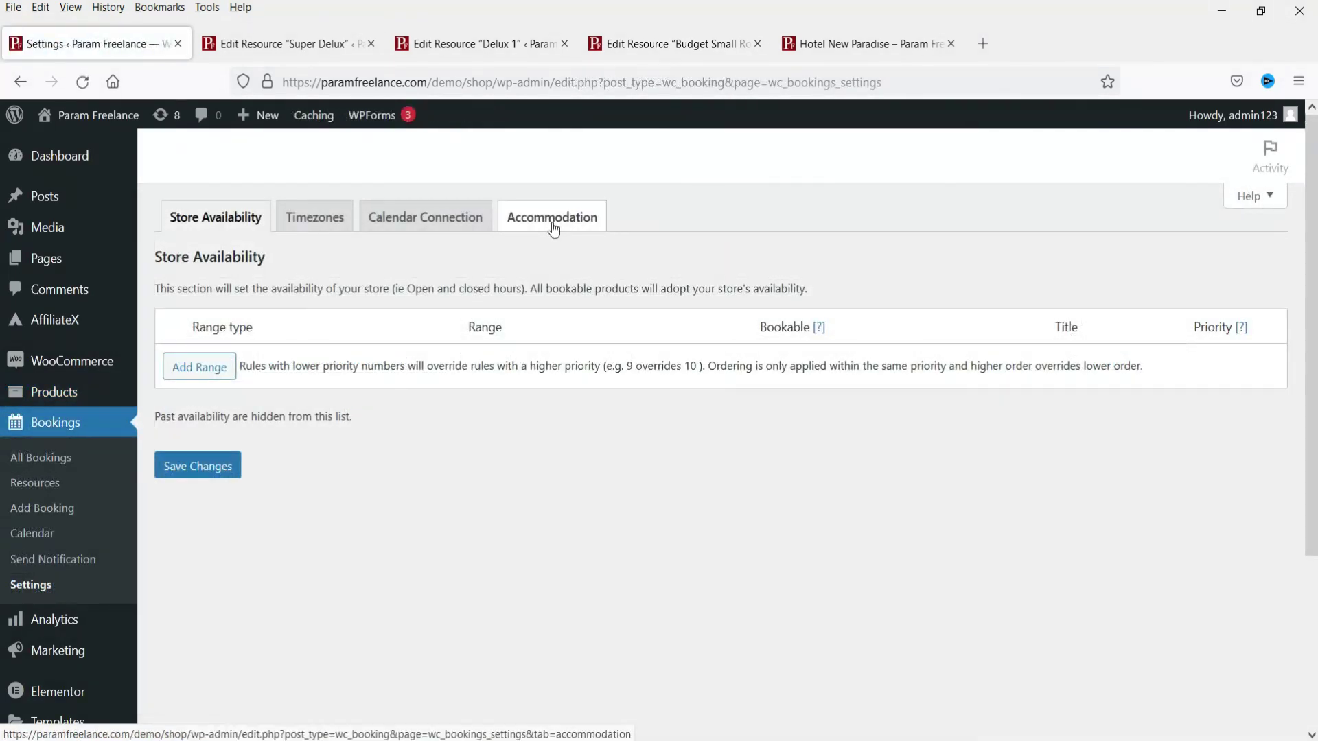
click(554, 224)
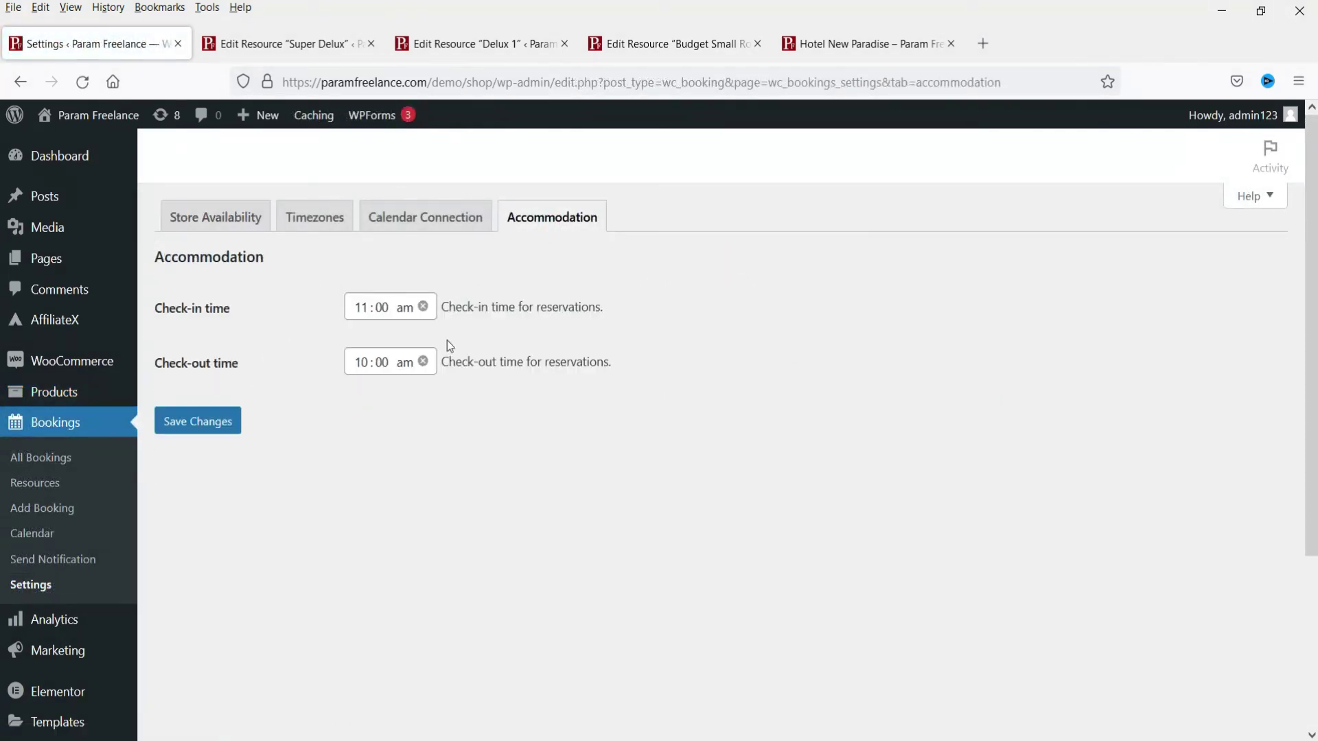
Set check-in to 11:30 am and check-out to 11:00 am, then save
click(361, 306)
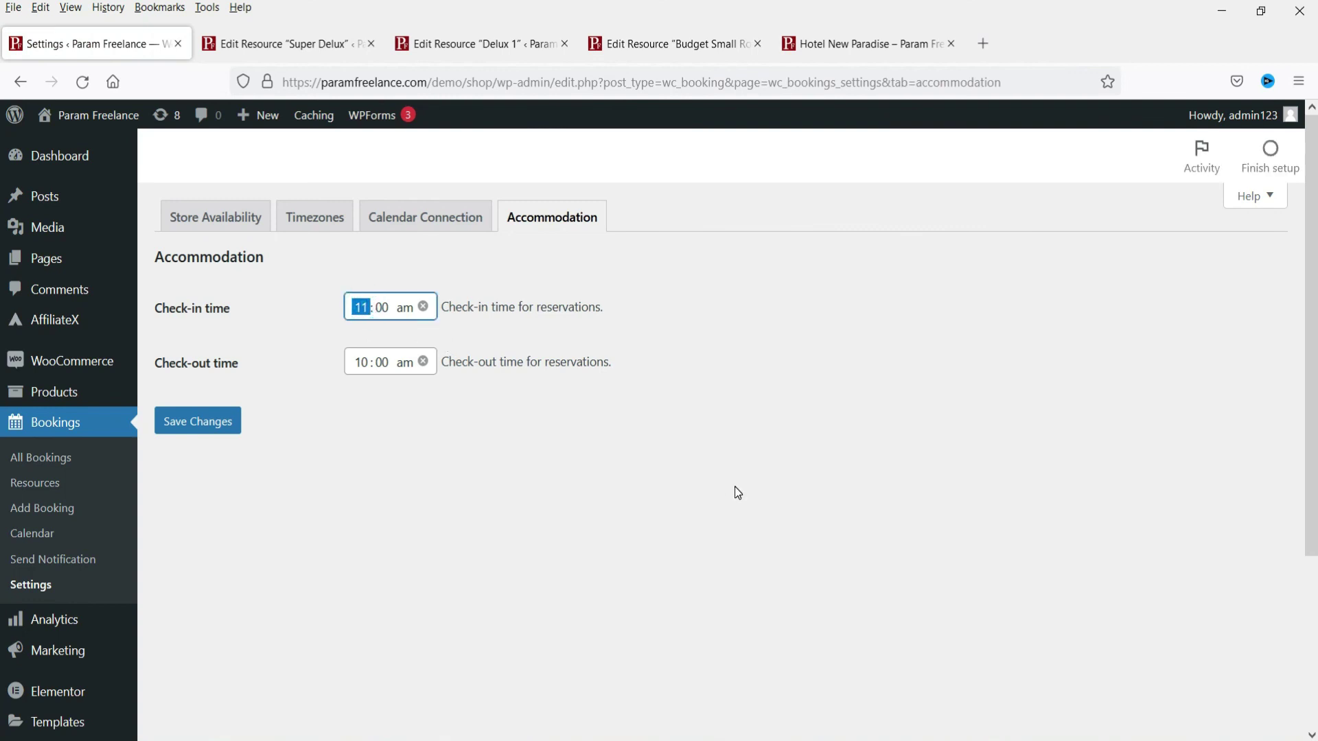
text(12)
click(364, 312)
text(11:30)
click(363, 366)
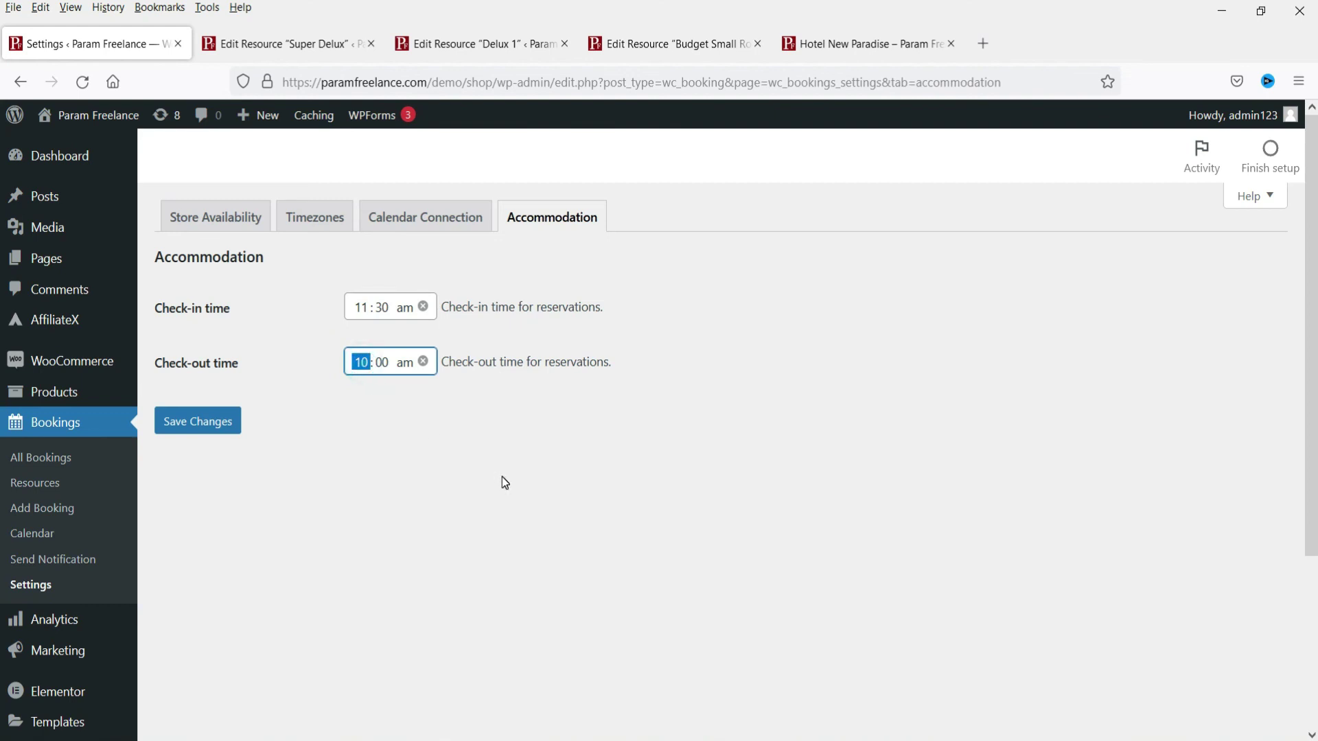
text(11)
click(200, 430)
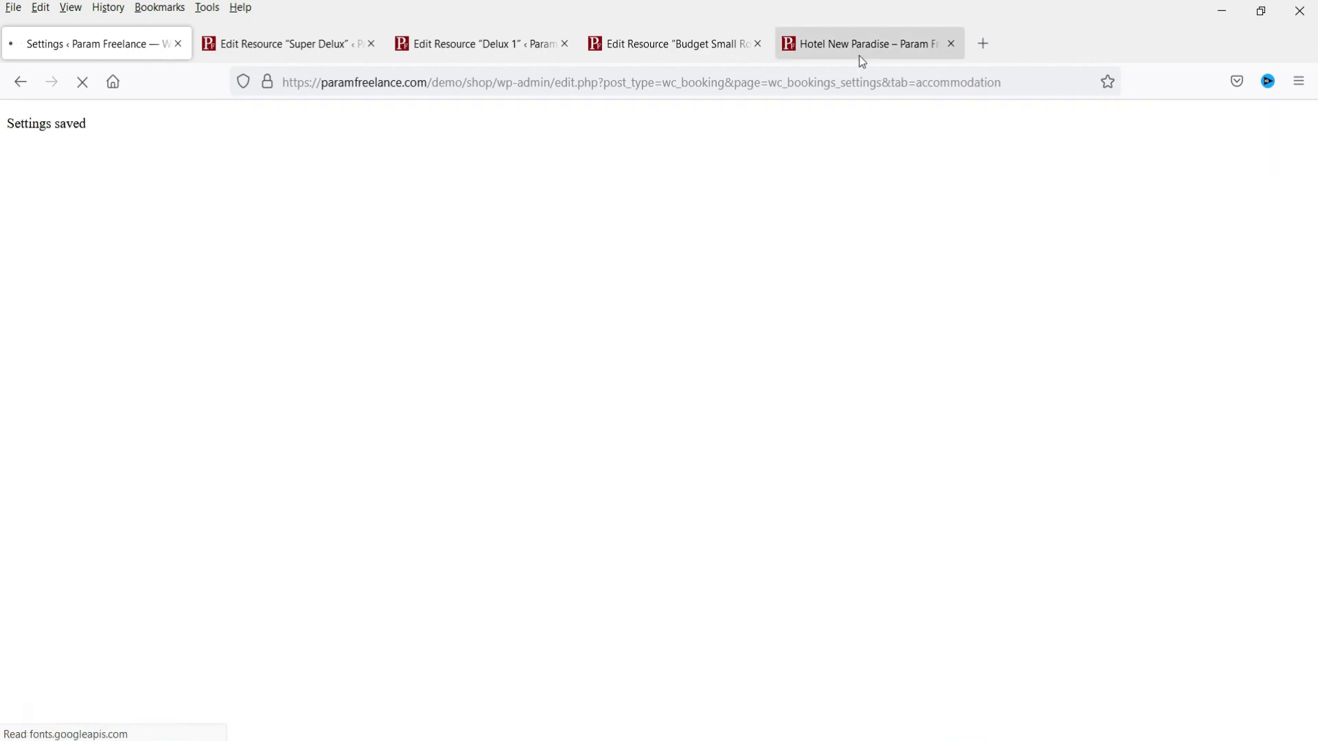
Reload the Hotel New Paradise page and confirm check-in 11:30 am and check-out 11:00 am
click(858, 46)
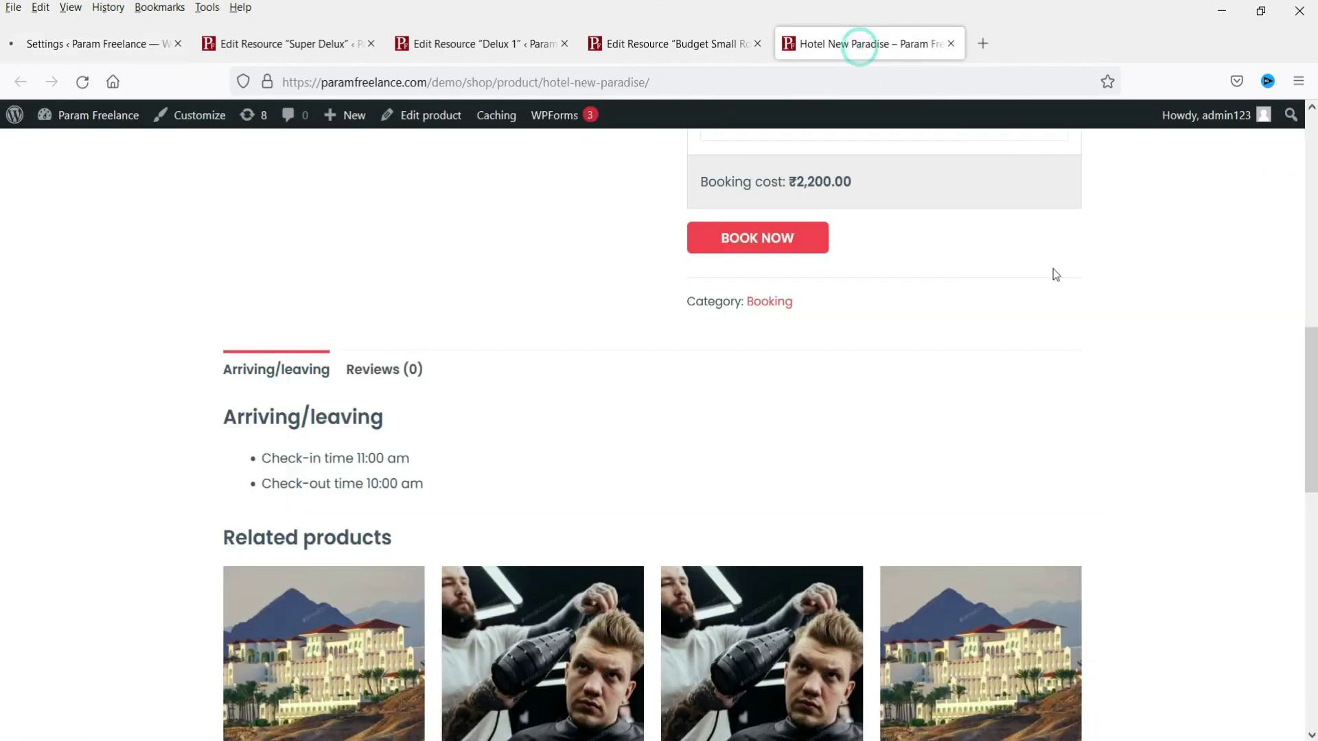
click(83, 82)
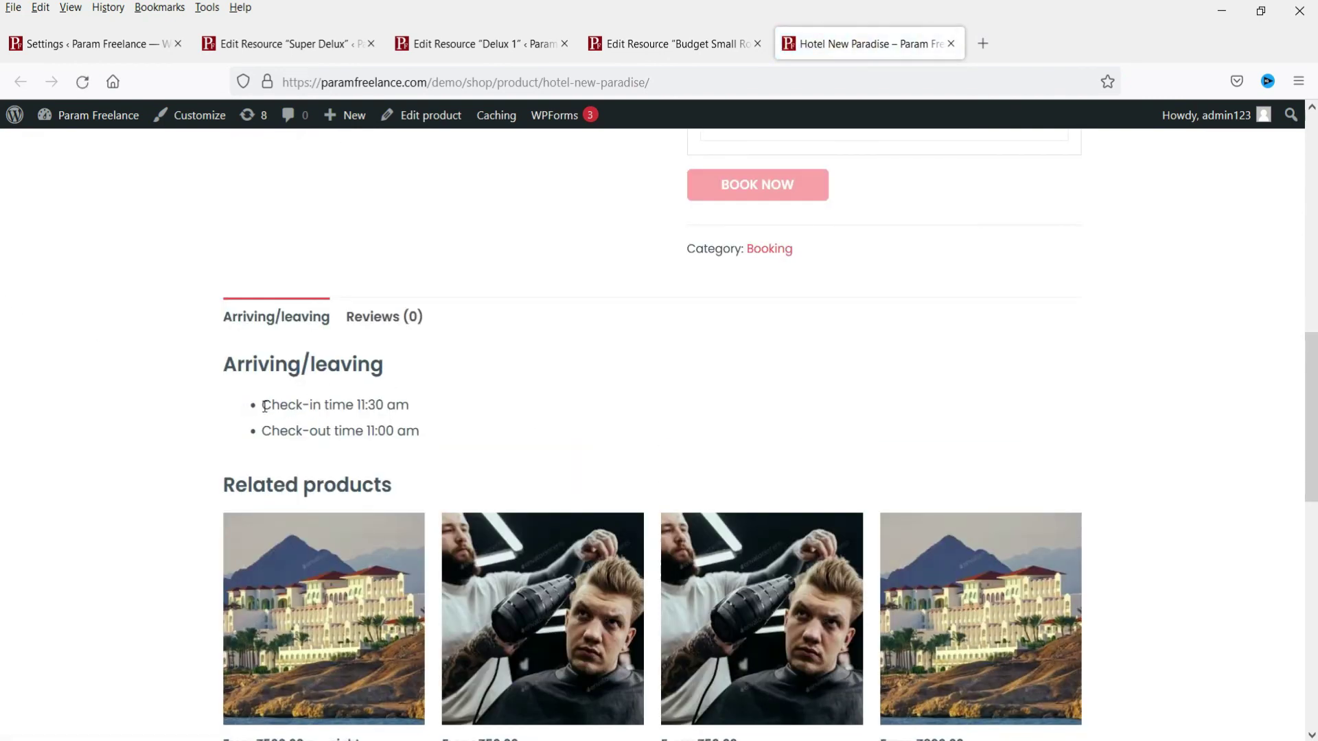
drag(263, 404, 449, 431)
click(500, 433)
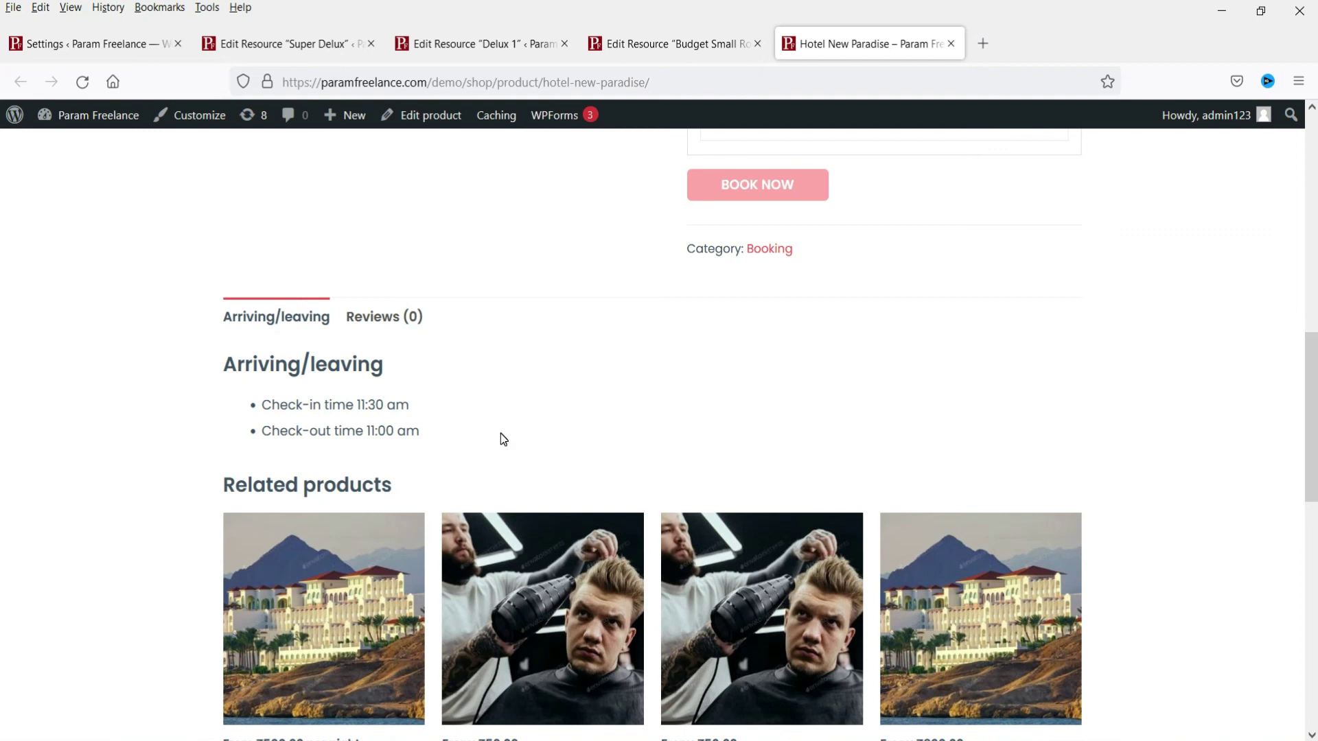